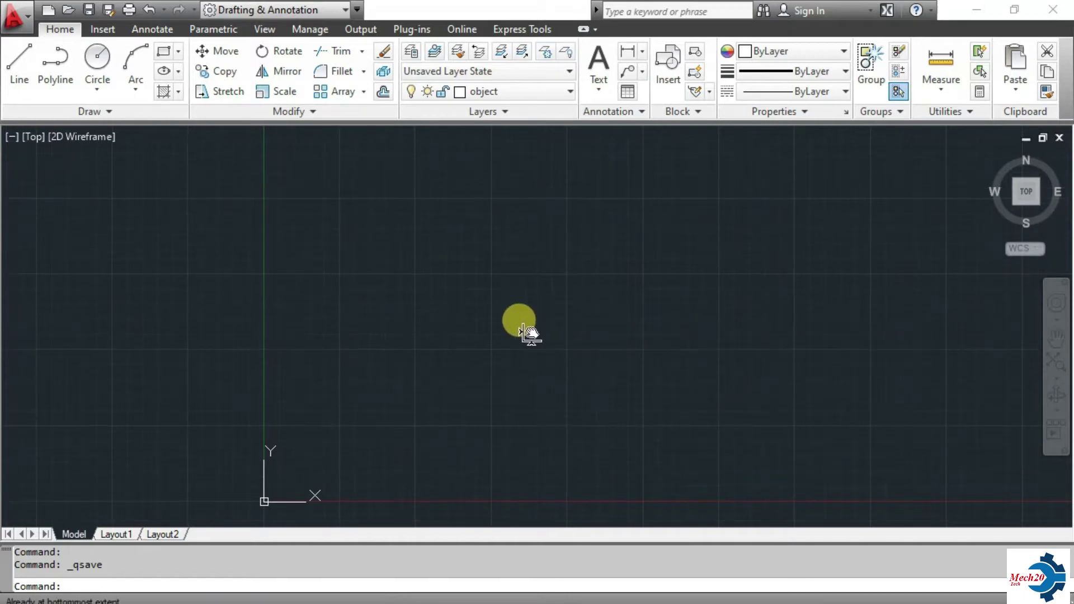
# - Open graphic.dwg from the EG folder, accept the read-only prompt, and frame the empty canvas
pyautogui.moveTo(502, 328); pyautogui.dragTo(501, 339, button='middle')
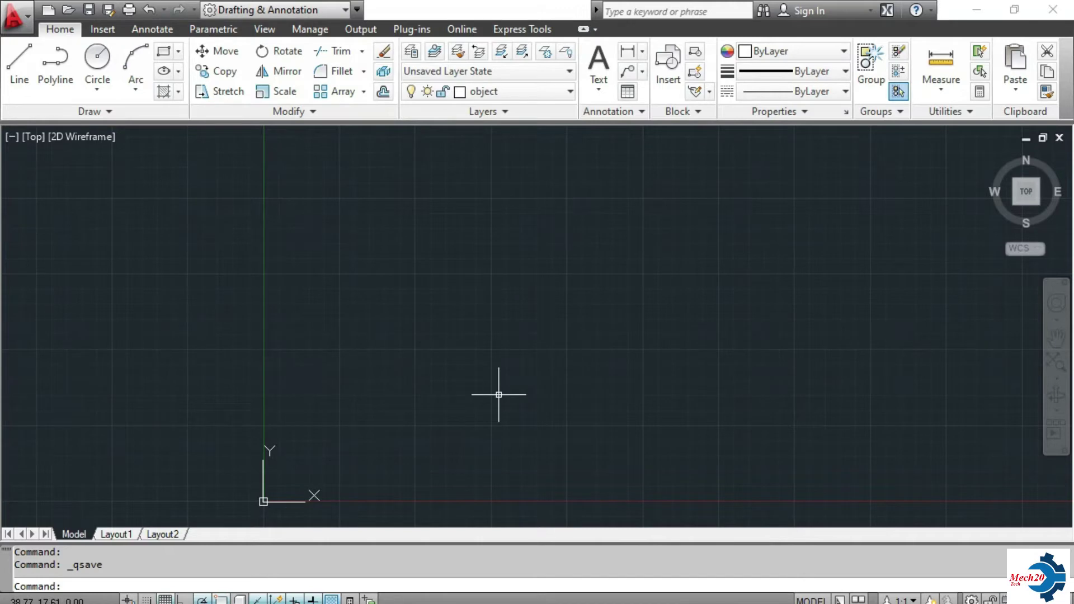
pyautogui.hotkey('ctrl', 'o')
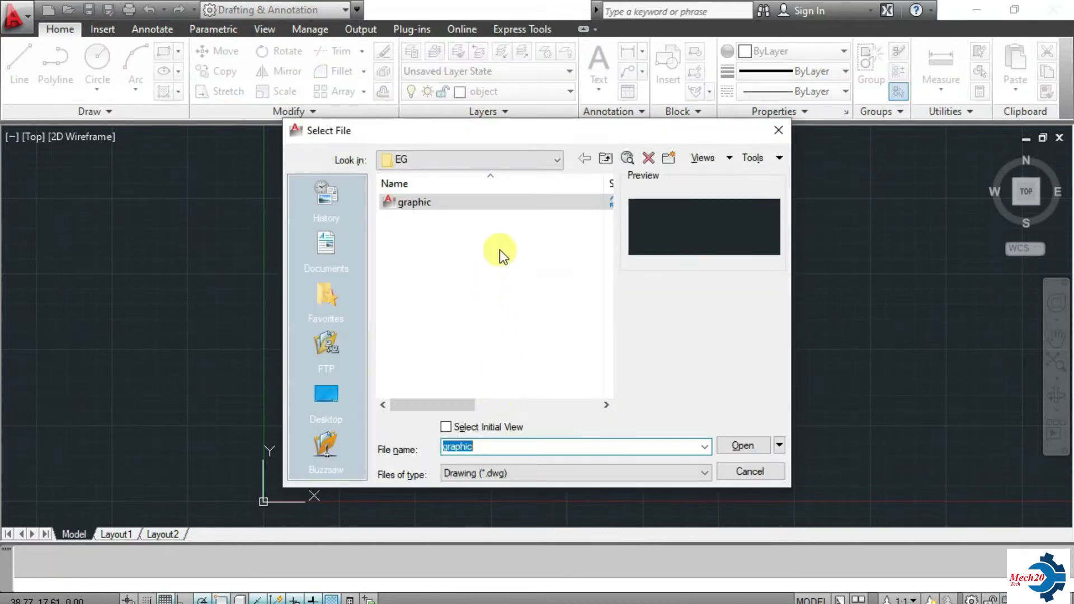
pyautogui.click(494, 166)
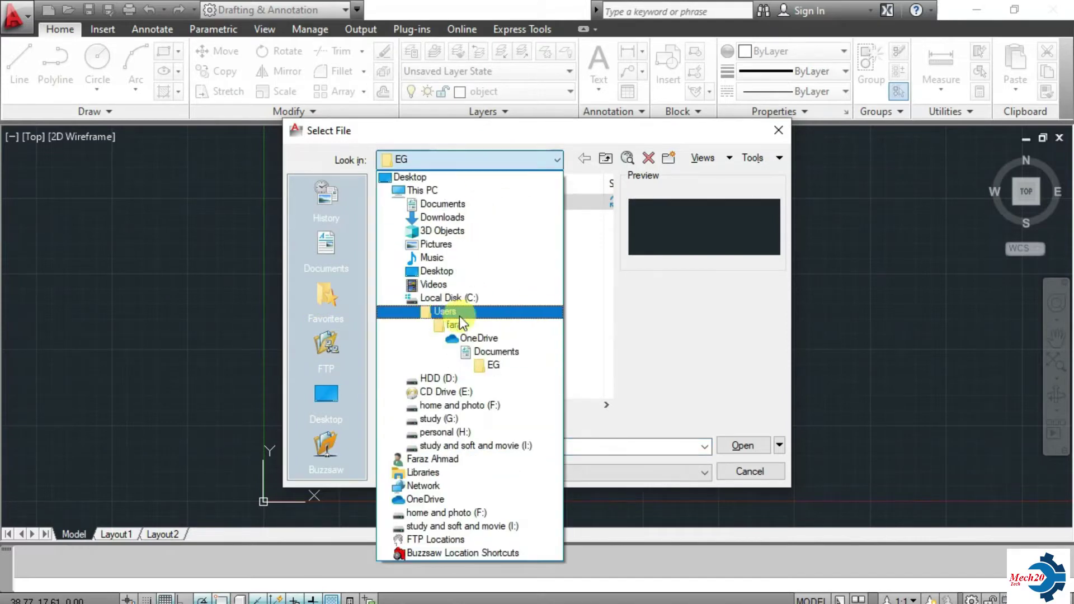
pyautogui.click(492, 364)
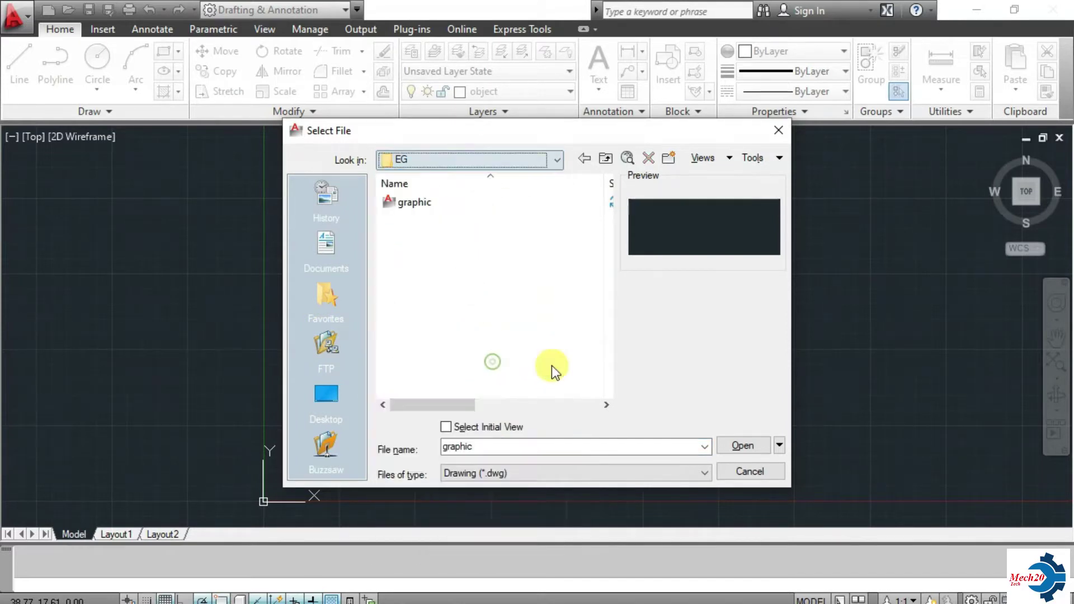
pyautogui.click(422, 207)
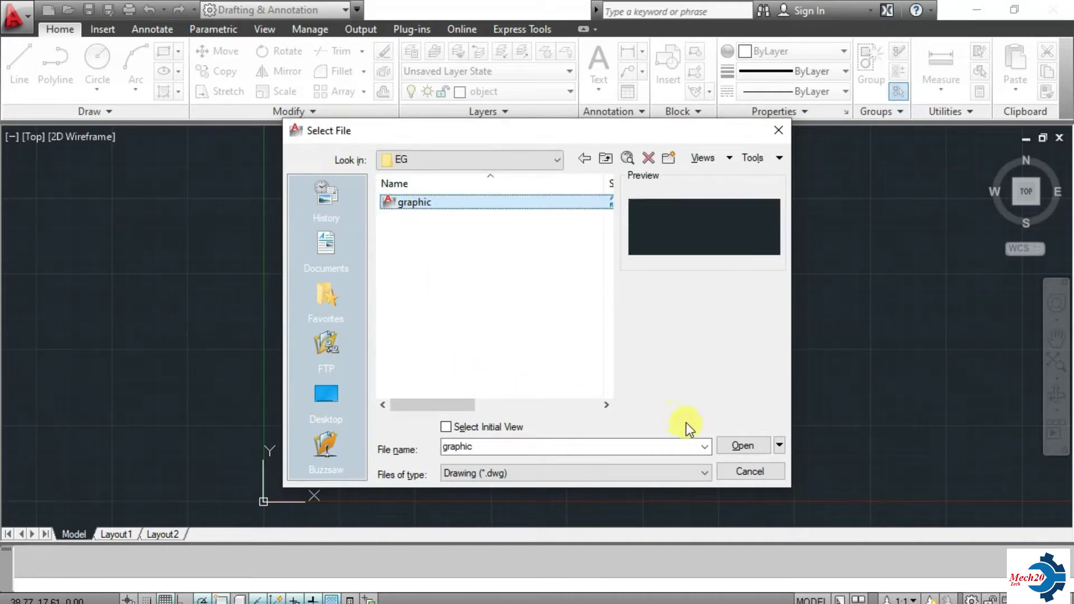
pyautogui.click(741, 446)
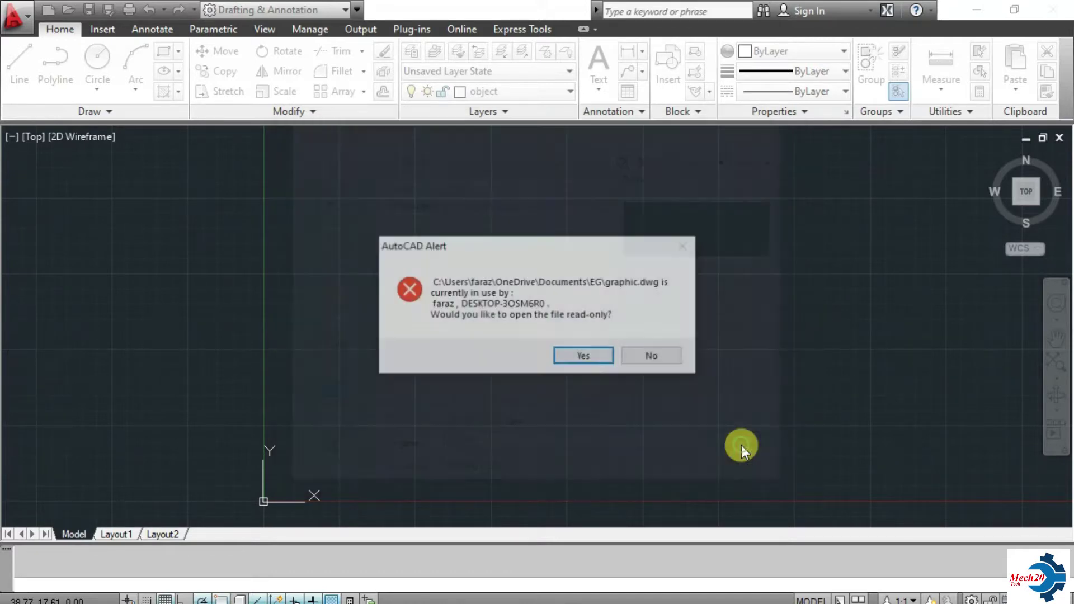
pyautogui.click(585, 356)
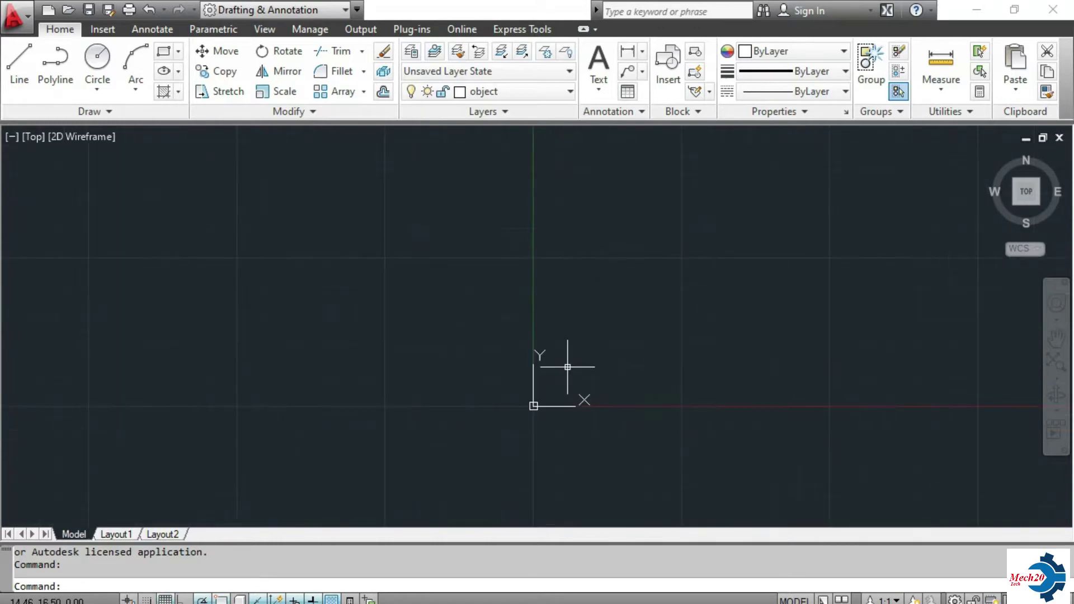
pyautogui.moveTo(611, 350); pyautogui.dragTo(220, 400, button='middle')
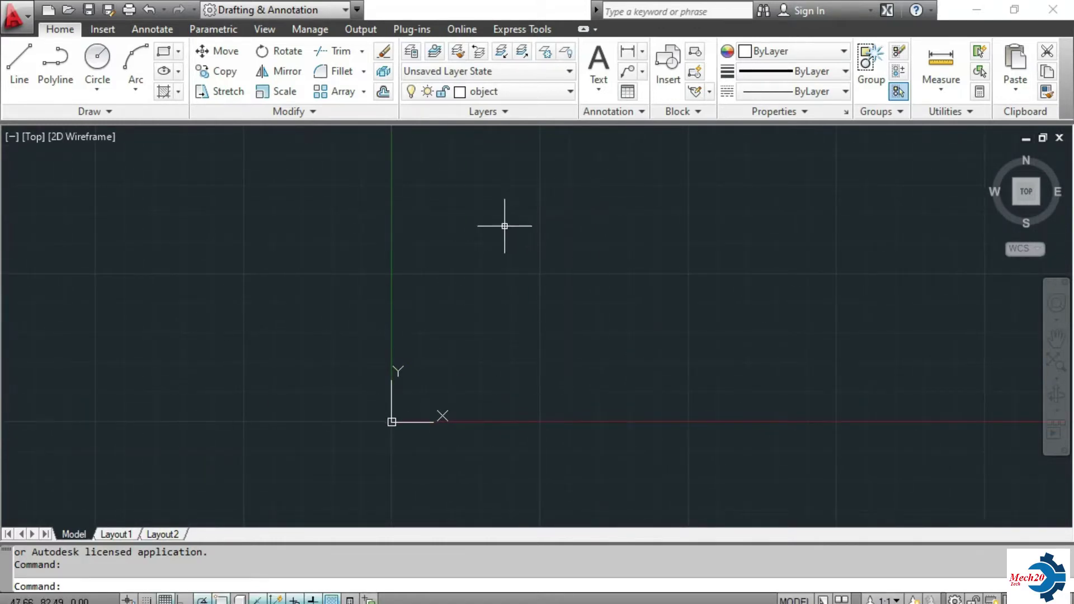
pyautogui.middleClick(576, 323)
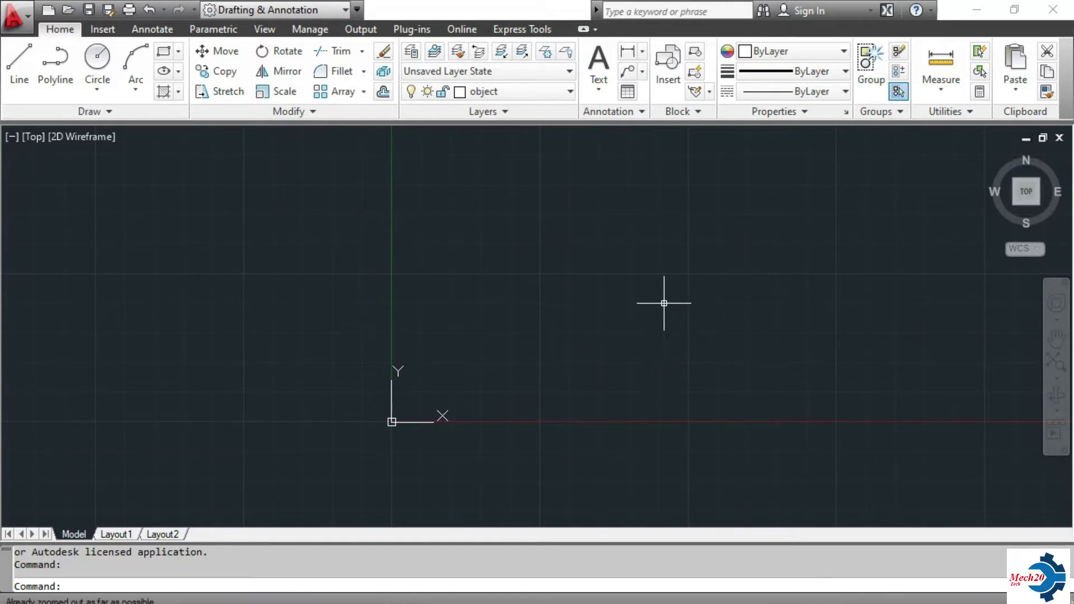
pyautogui.scroll(3, 669, 305)
pyautogui.scroll(-2, 670, 305)
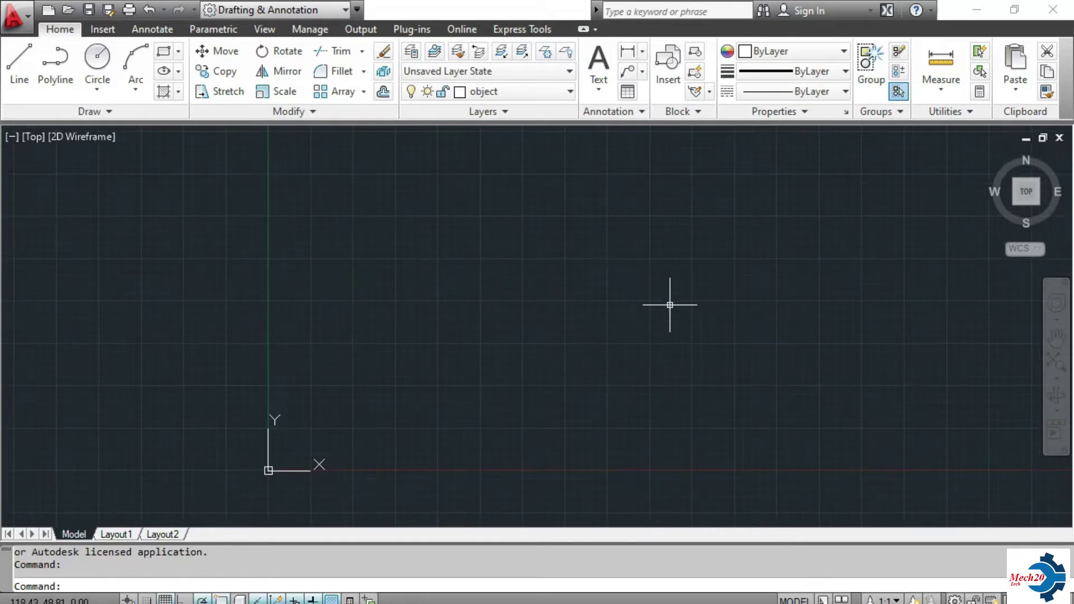
pyautogui.scroll(2, 670, 305)
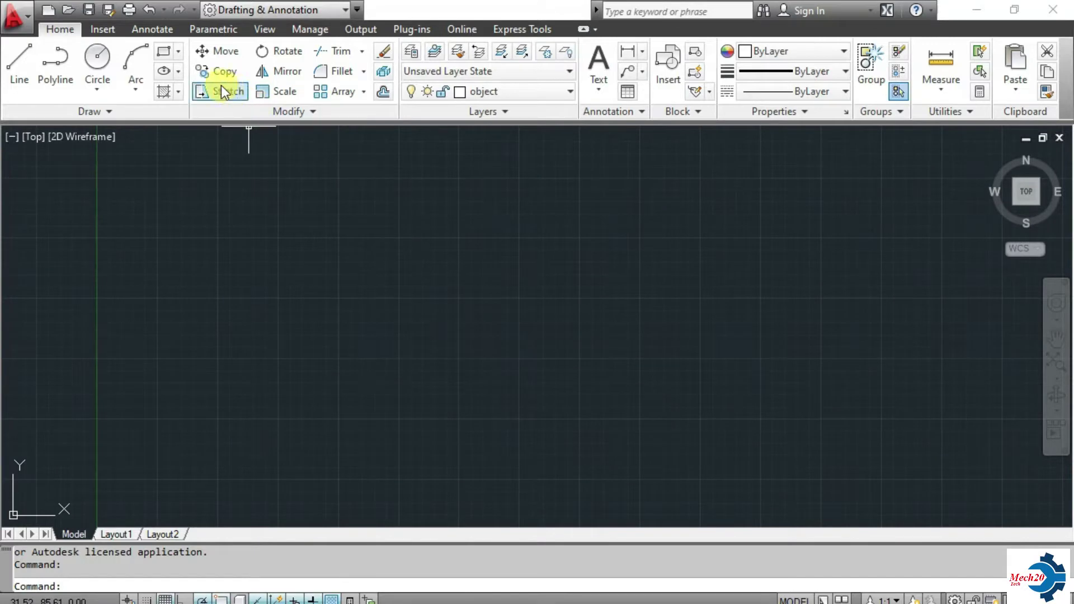
# - Draw a 277 × 190 rectangle from a lower-left corner point
pyautogui.click(165, 52)
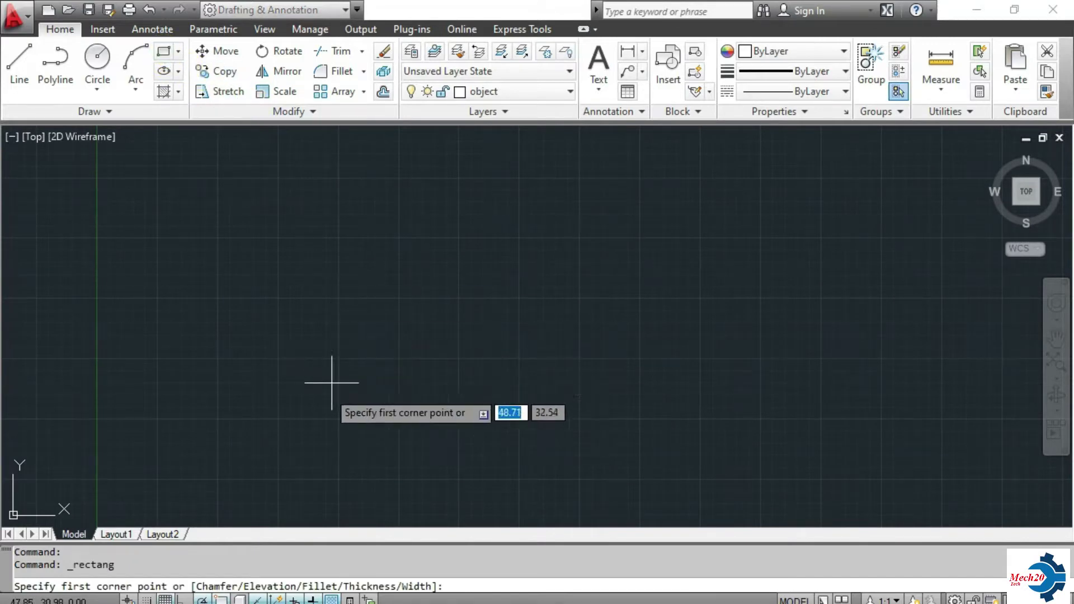
pyautogui.click(199, 480)
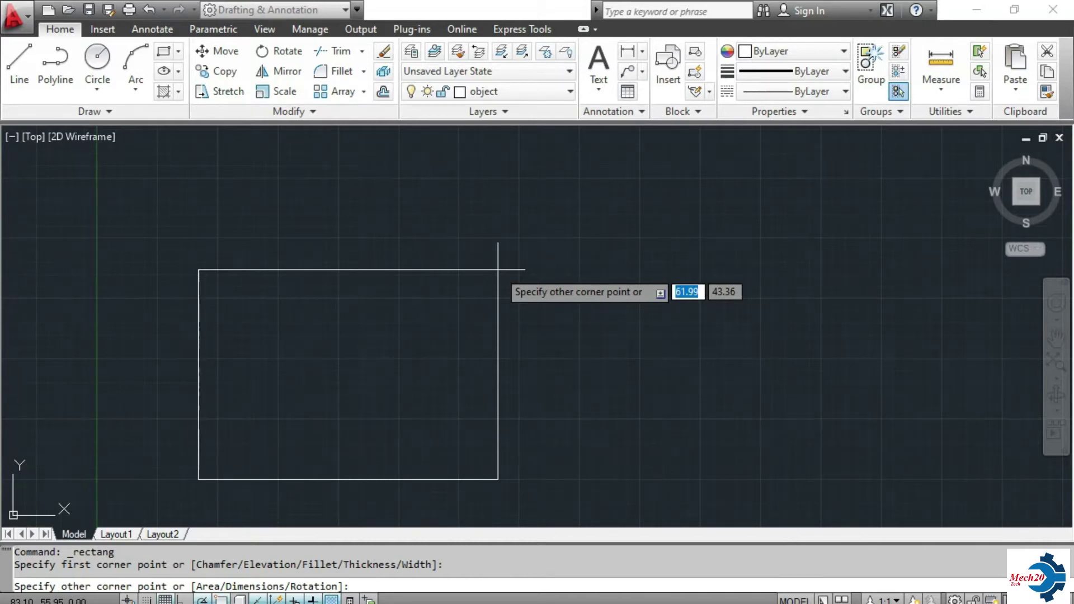
pyautogui.write('2')
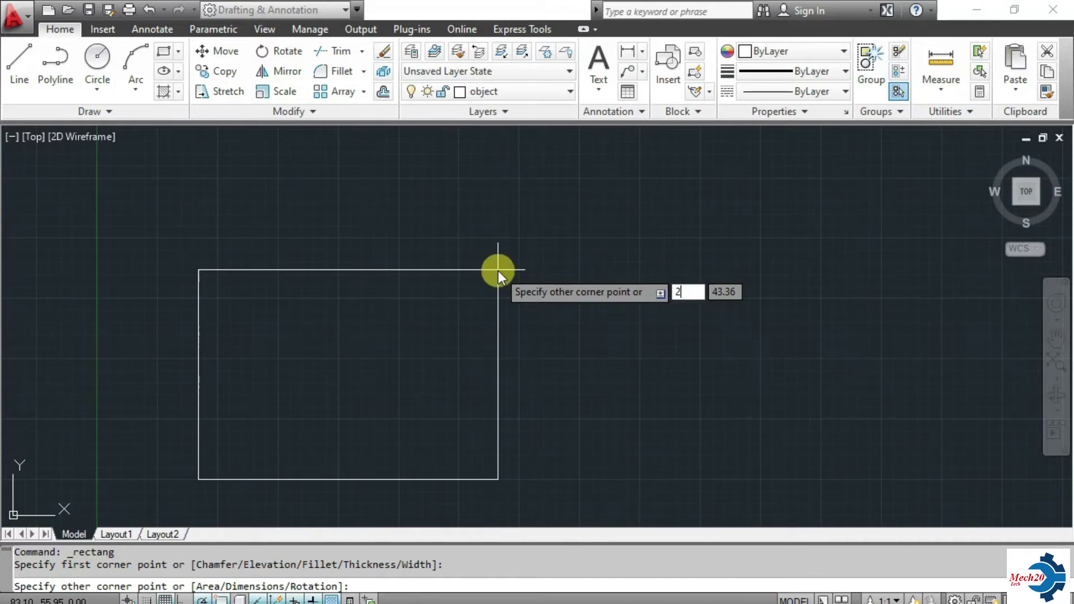
pyautogui.write('77')
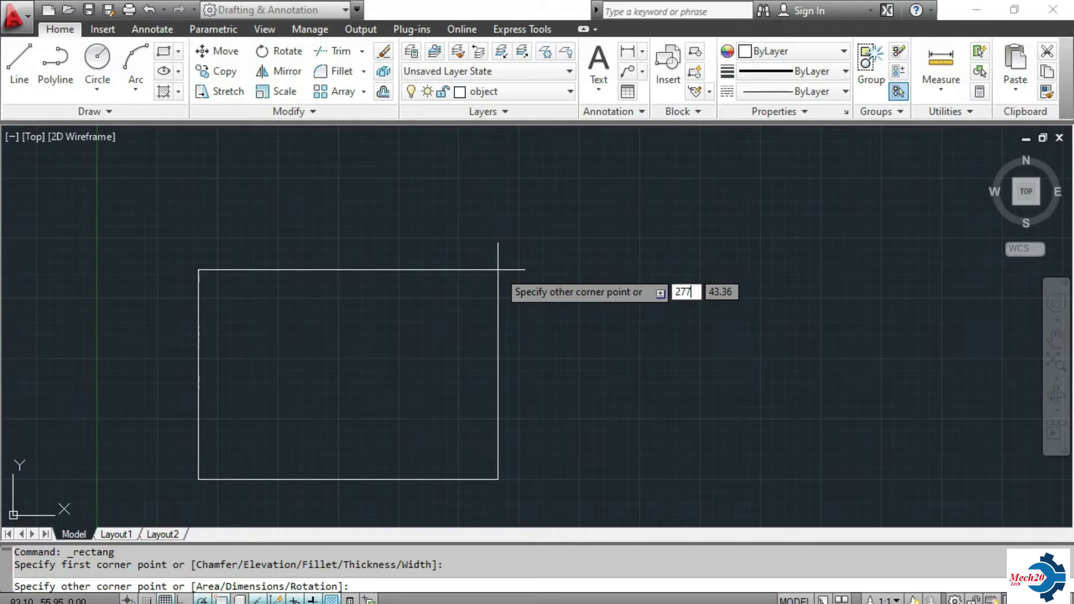
pyautogui.press('Tab')
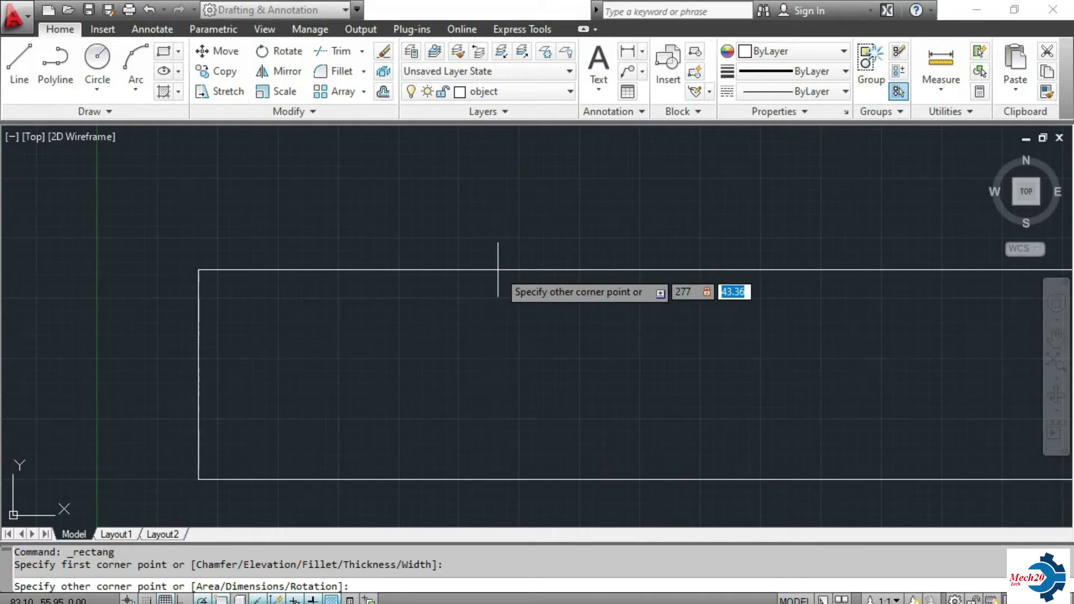
pyautogui.write('190')
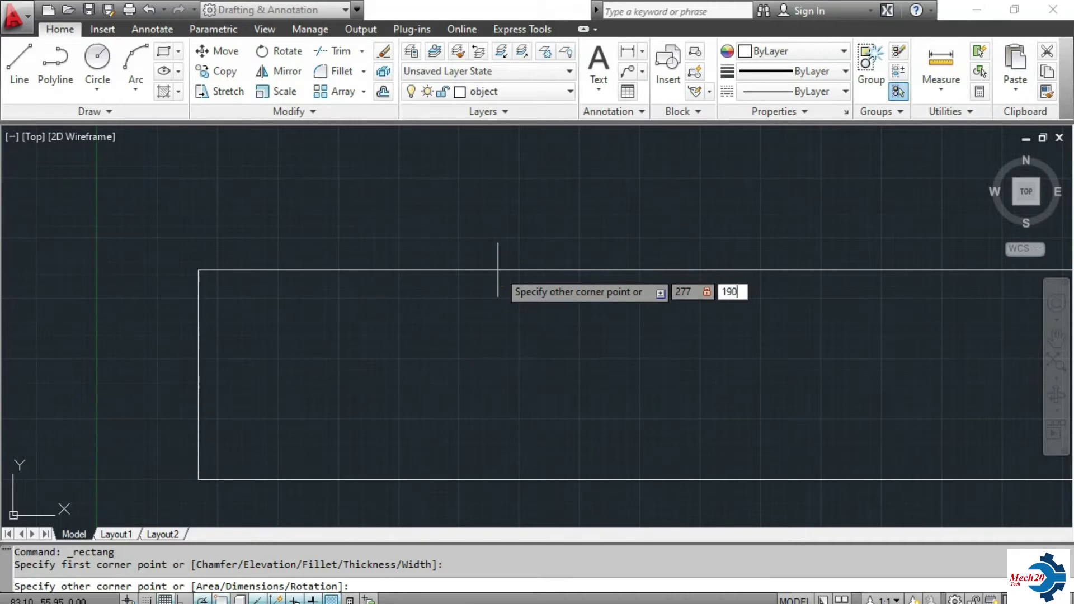
pyautogui.press('Return')
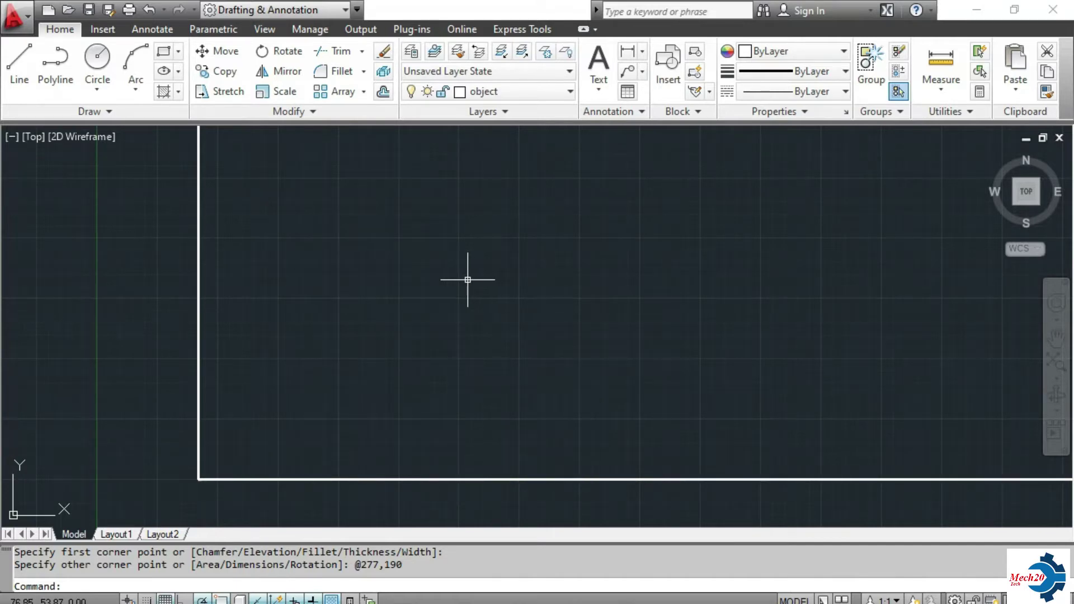
# - Zoom extents to fit the 277 × 190 rectangle, window-select it, then clear the selection
pyautogui.scroll(-3, 471, 279)
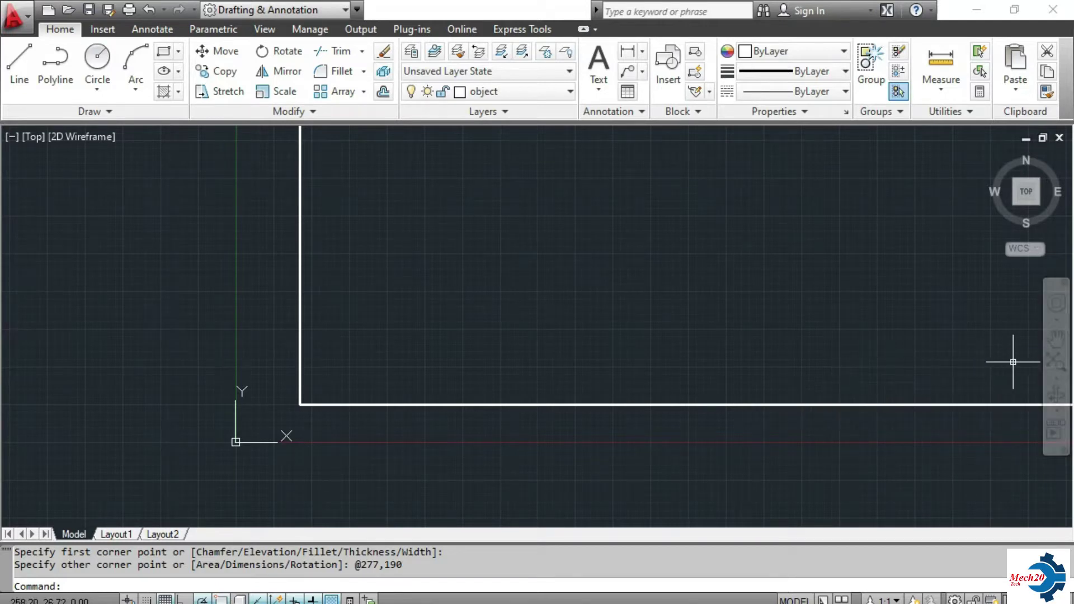
pyautogui.click(1056, 369)
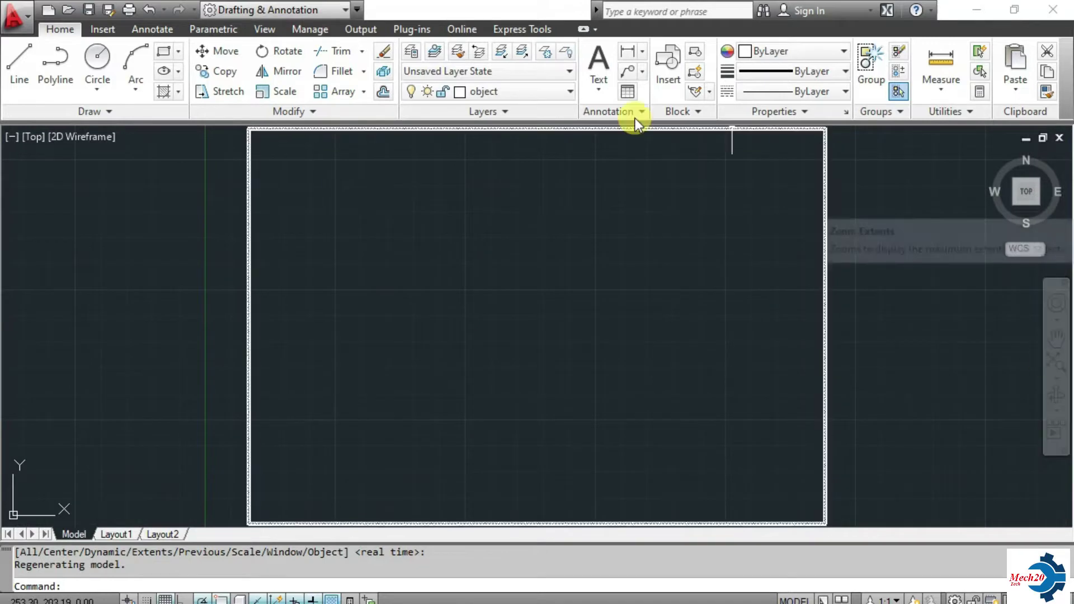
pyautogui.scroll(-2, 752, 334)
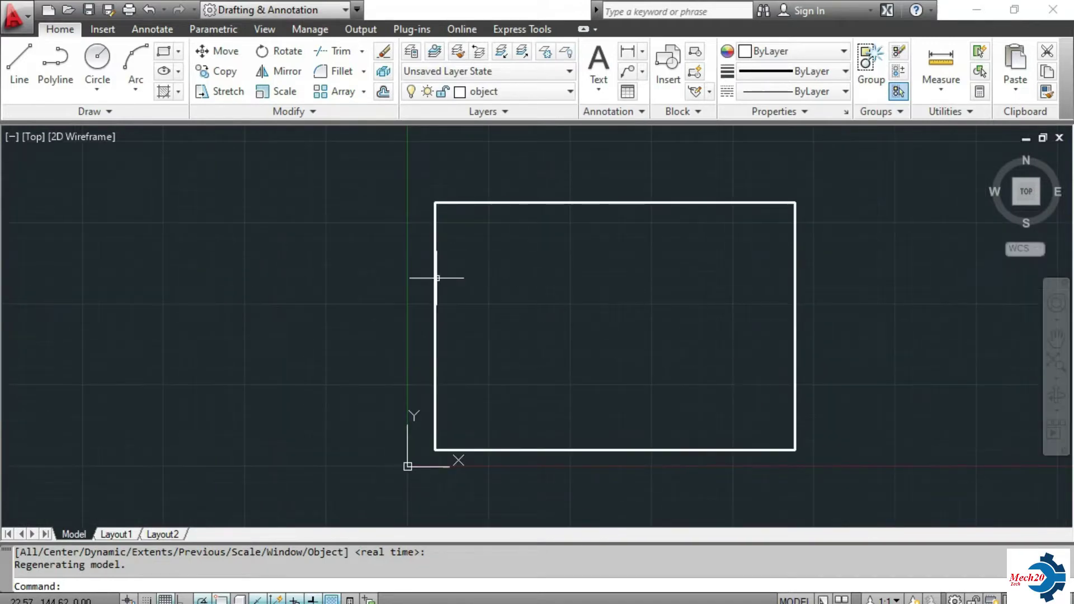
pyautogui.scroll(2, 623, 396)
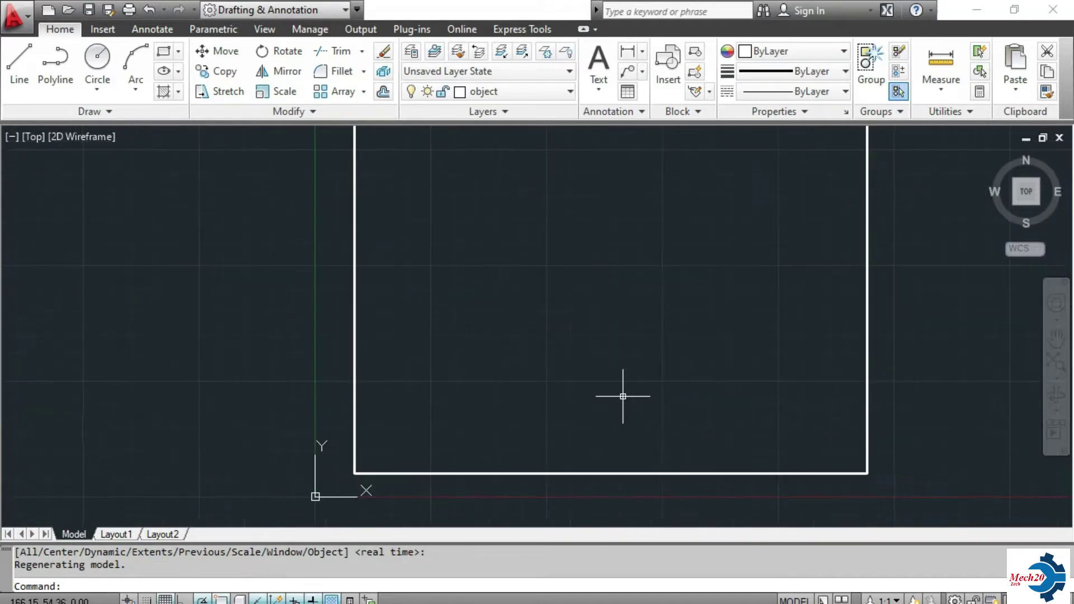
pyautogui.scroll(-2, 624, 396)
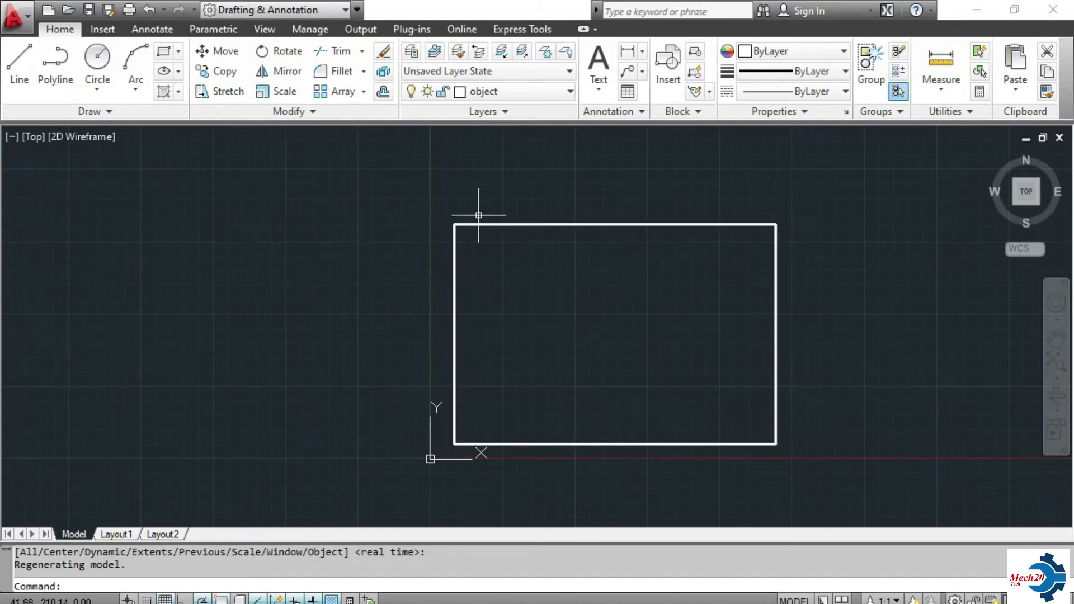
pyautogui.click(412, 179)
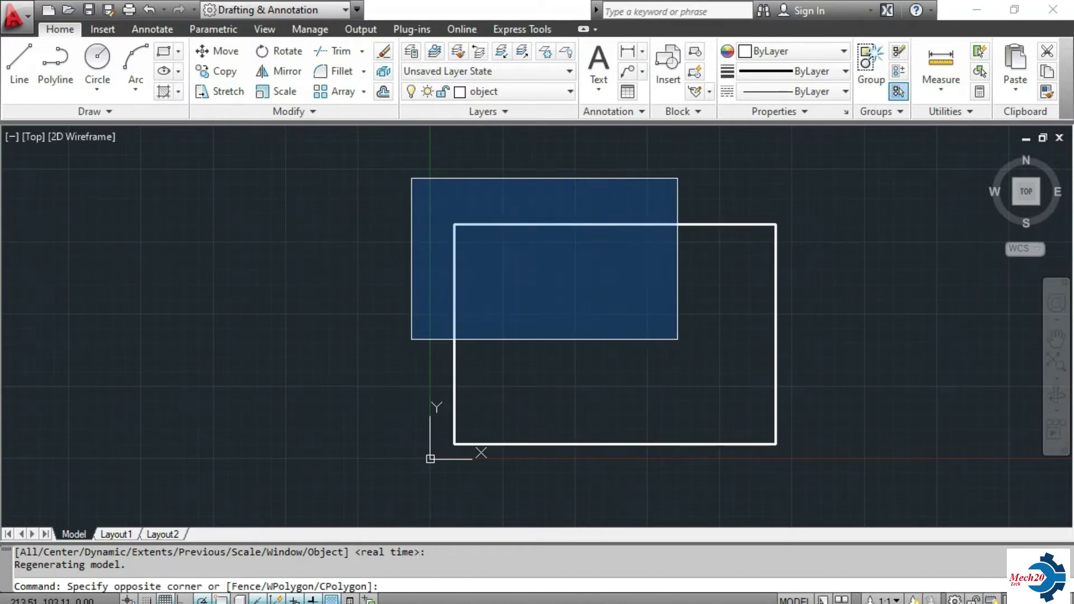
pyautogui.click(889, 494)
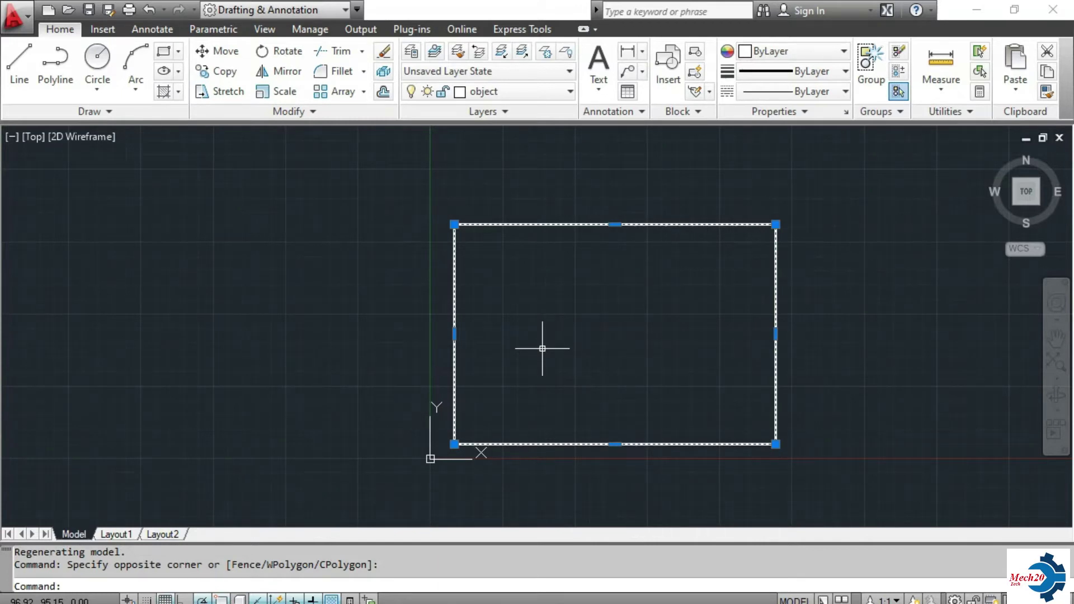
pyautogui.press('Escape')
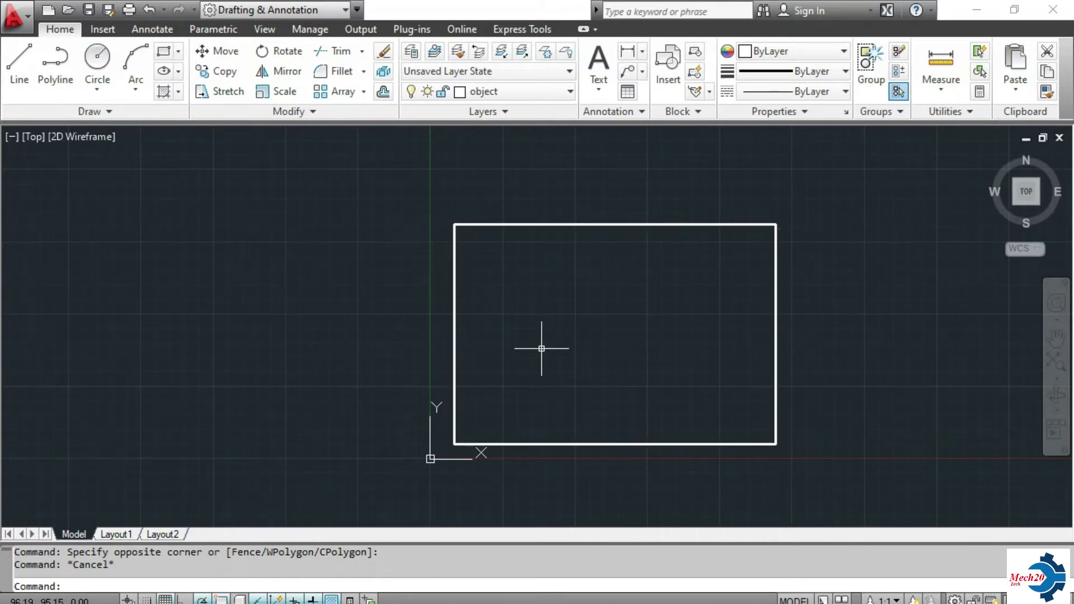
pyautogui.scroll(2, 687, 341)
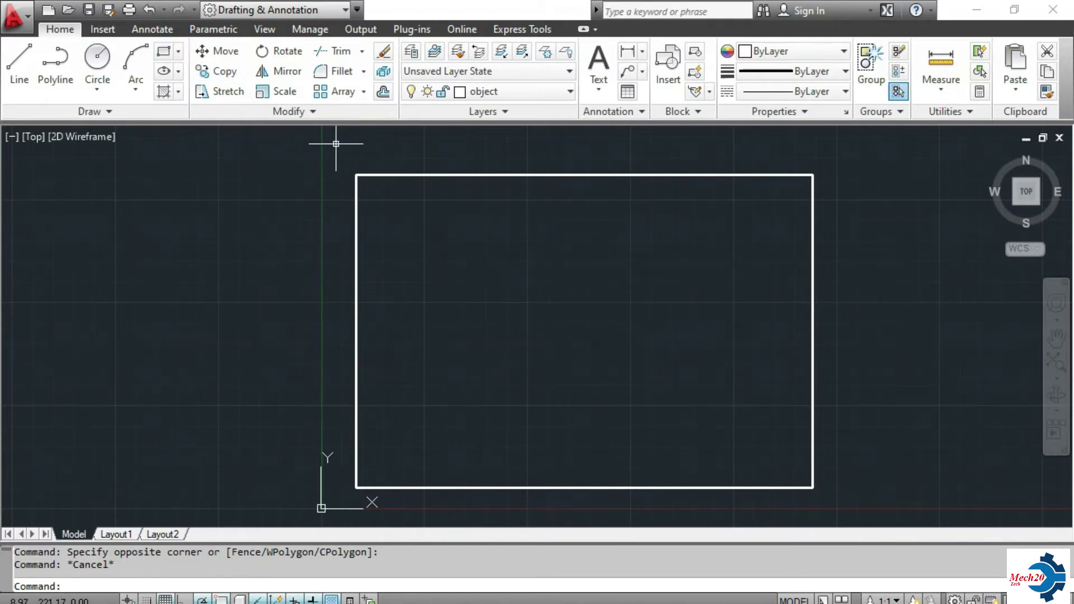
# - Erase the old border rectangle and keep object as the current layer
pyautogui.click(336, 144)
pyautogui.click(905, 516)
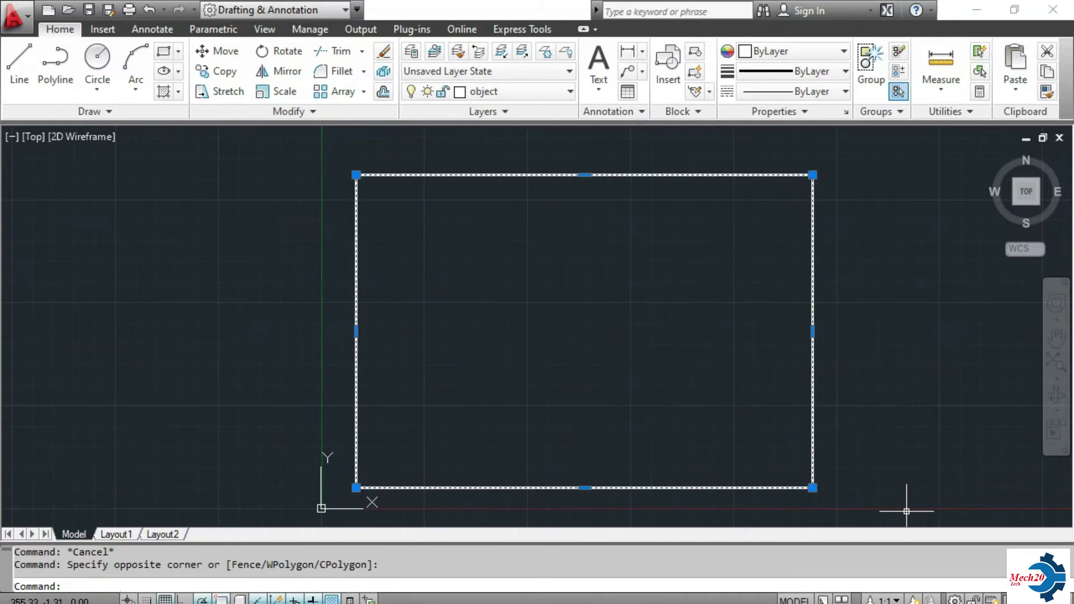
pyautogui.press('Delete')
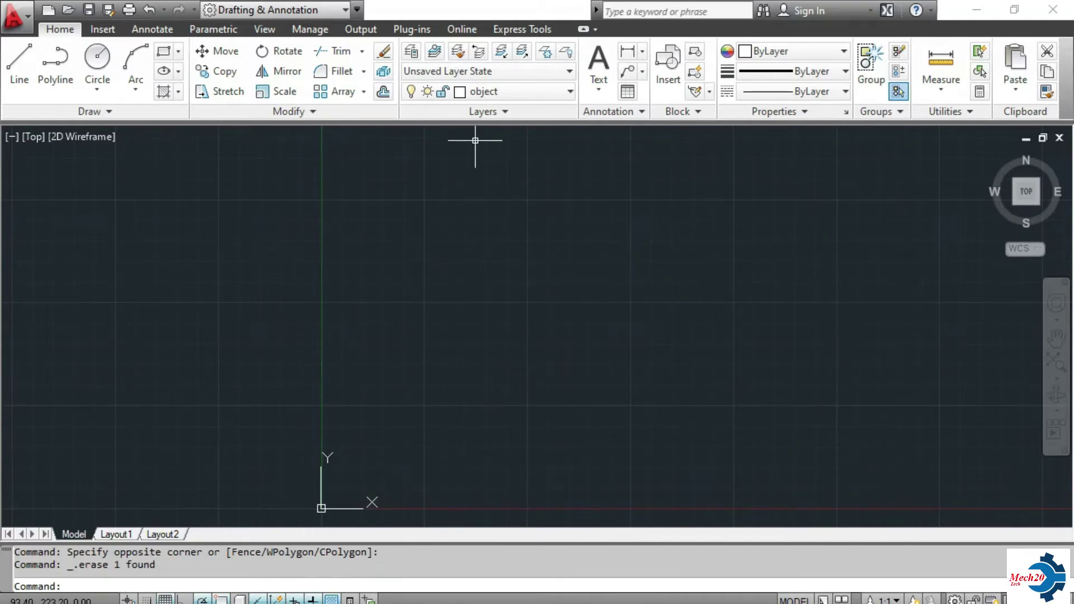
pyautogui.click(505, 100)
pyautogui.click(474, 132)
# - Draw the border as four lines: 277 bottom, 190 right, 277 top, and a closing edge
pyautogui.click(21, 63)
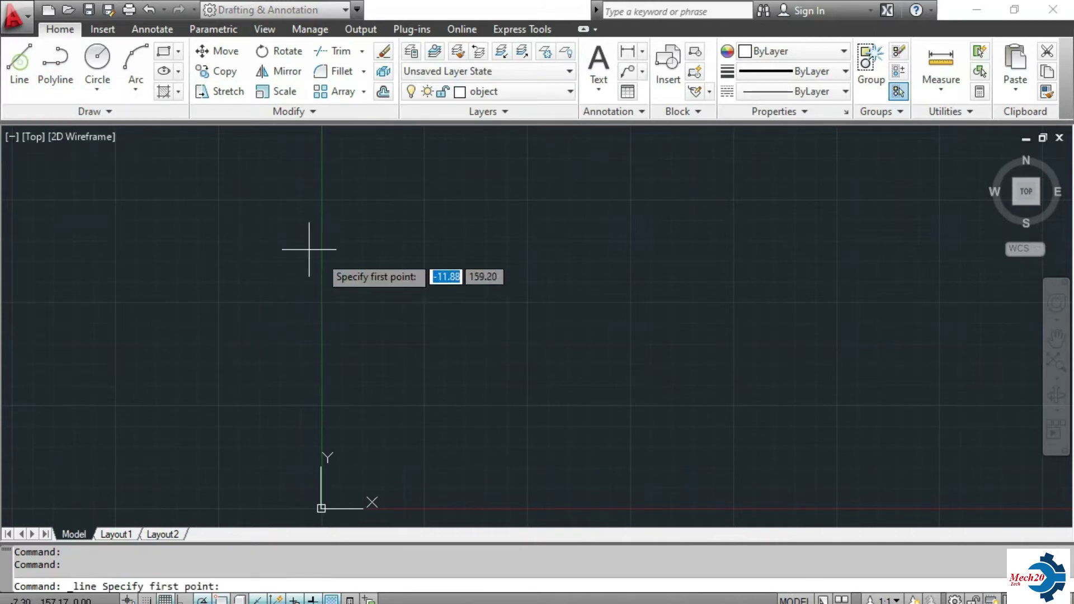
pyautogui.click(395, 478)
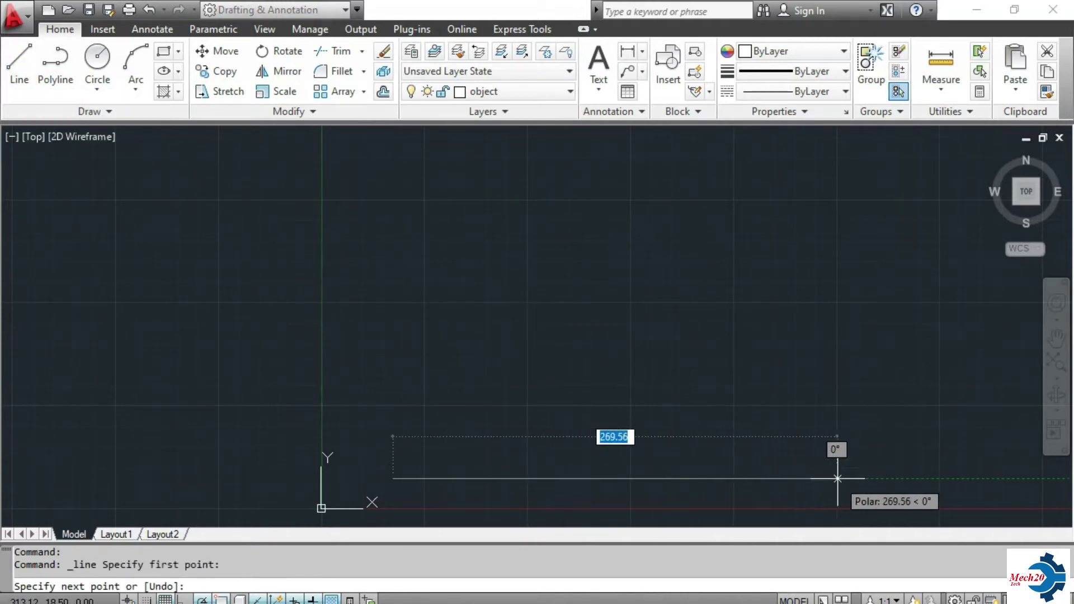
pyautogui.write('2')
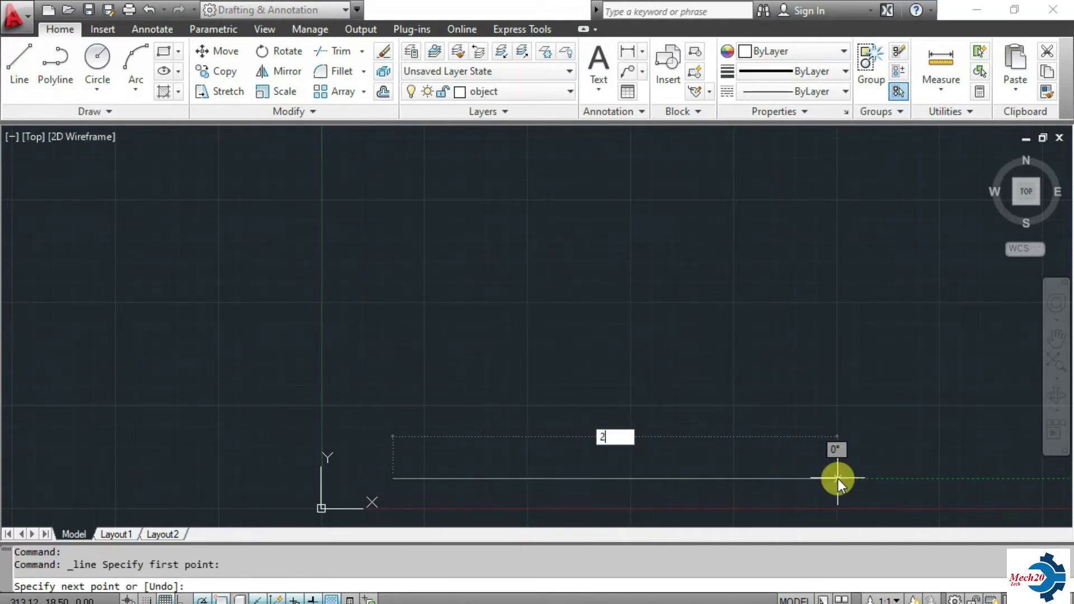
pyautogui.write('77')
pyautogui.press('Return')
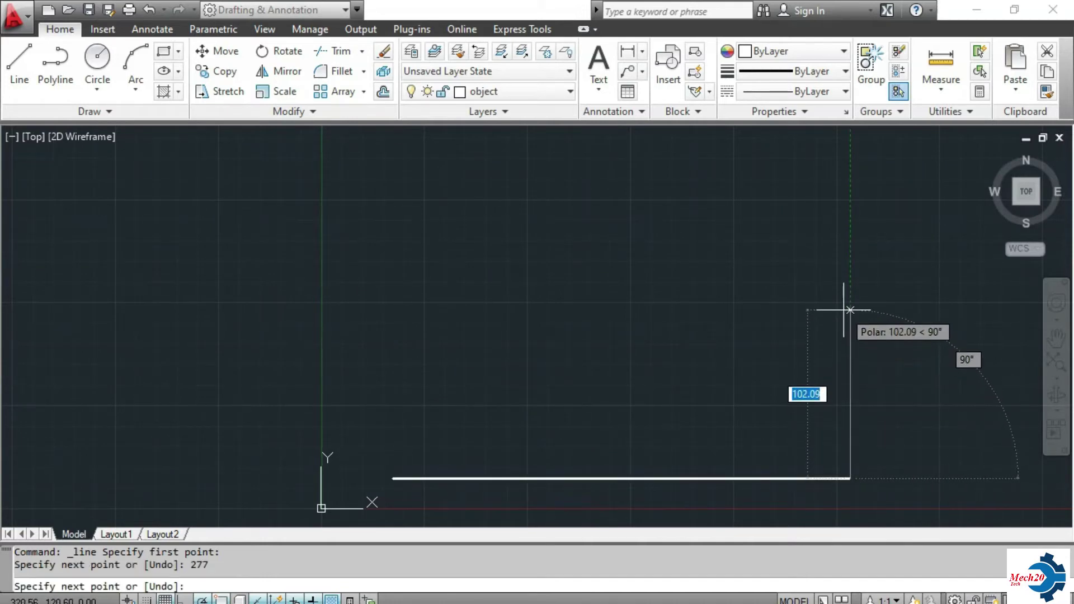
pyautogui.write('19')
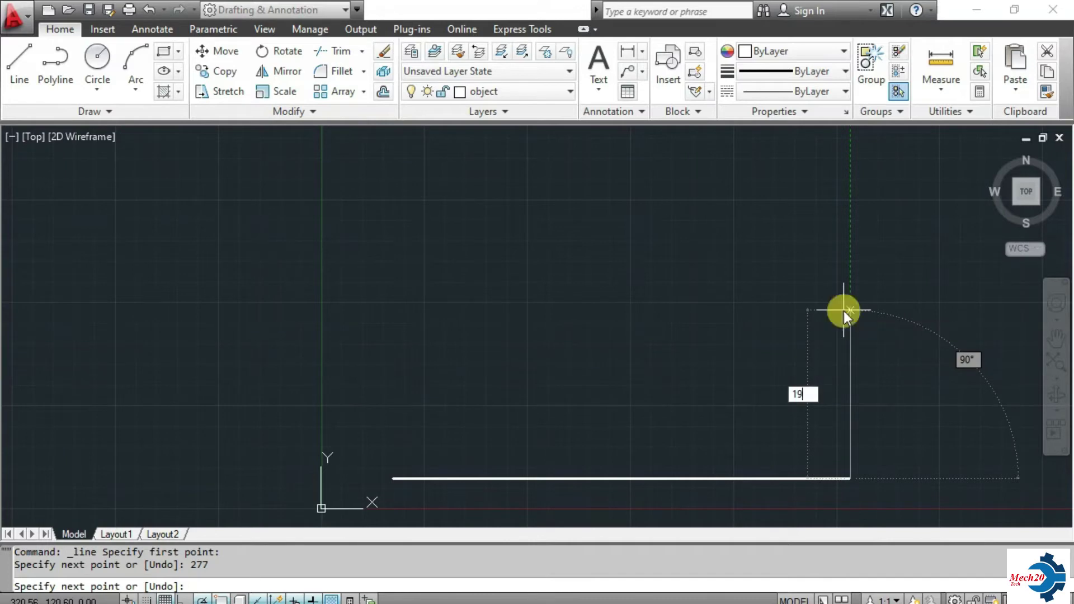
pyautogui.write('0')
pyautogui.press('Return')
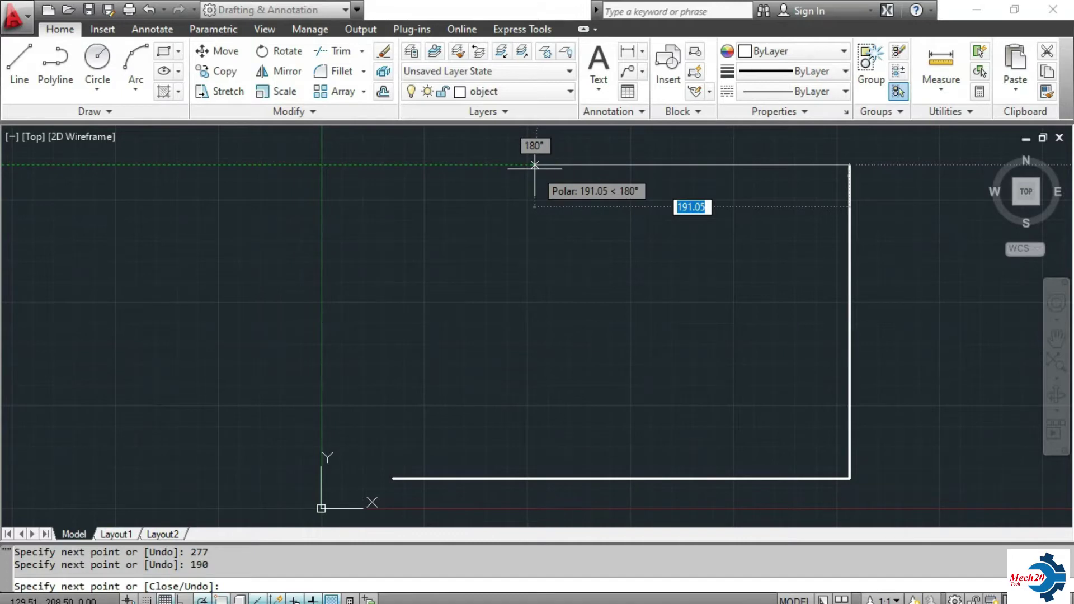
pyautogui.write('277')
pyautogui.press('Return')
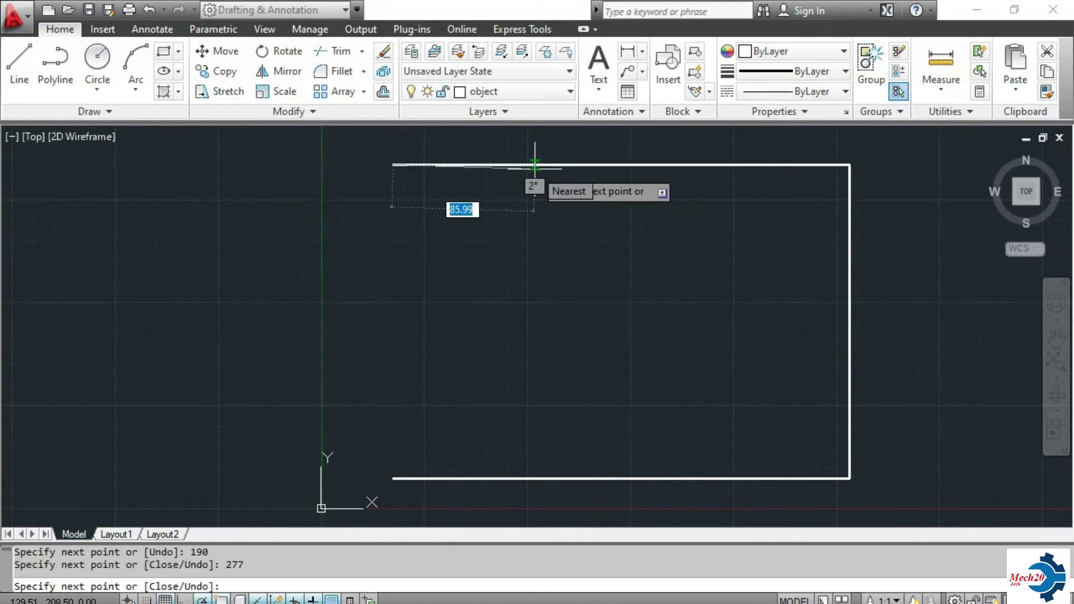
pyautogui.click(393, 478)
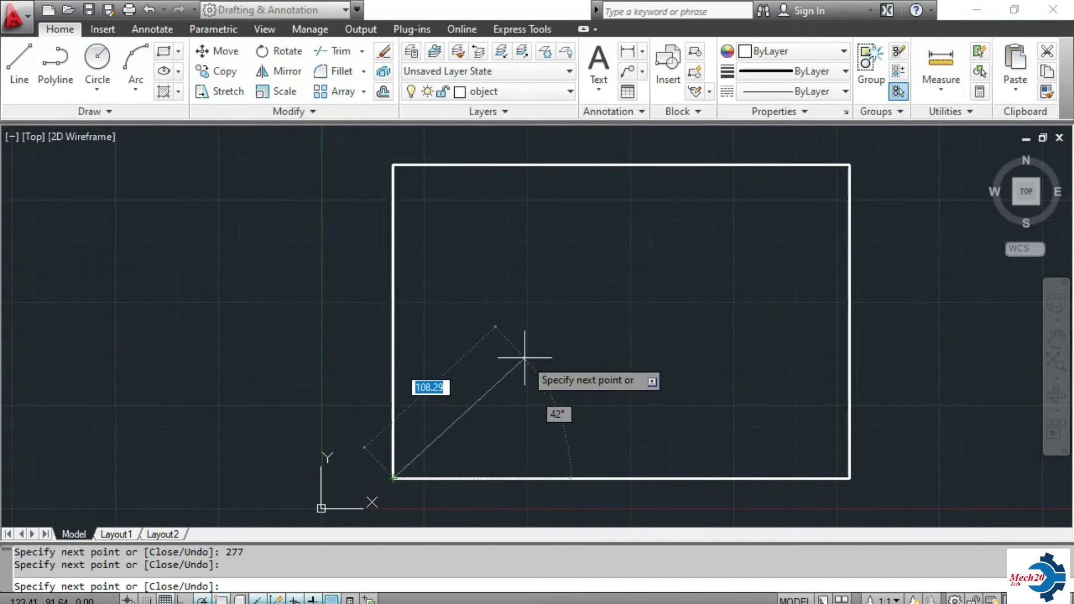
pyautogui.press('Escape')
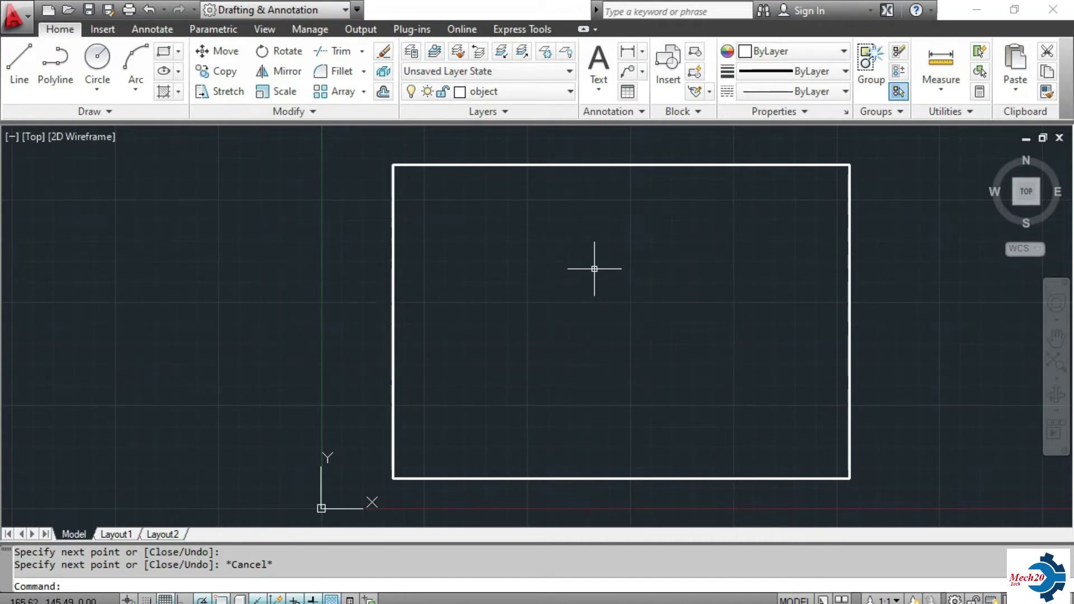
# - Draw an 80-long horizontal line just right of the border's centre and select it
pyautogui.click(18, 69)
pyautogui.click(570, 332)
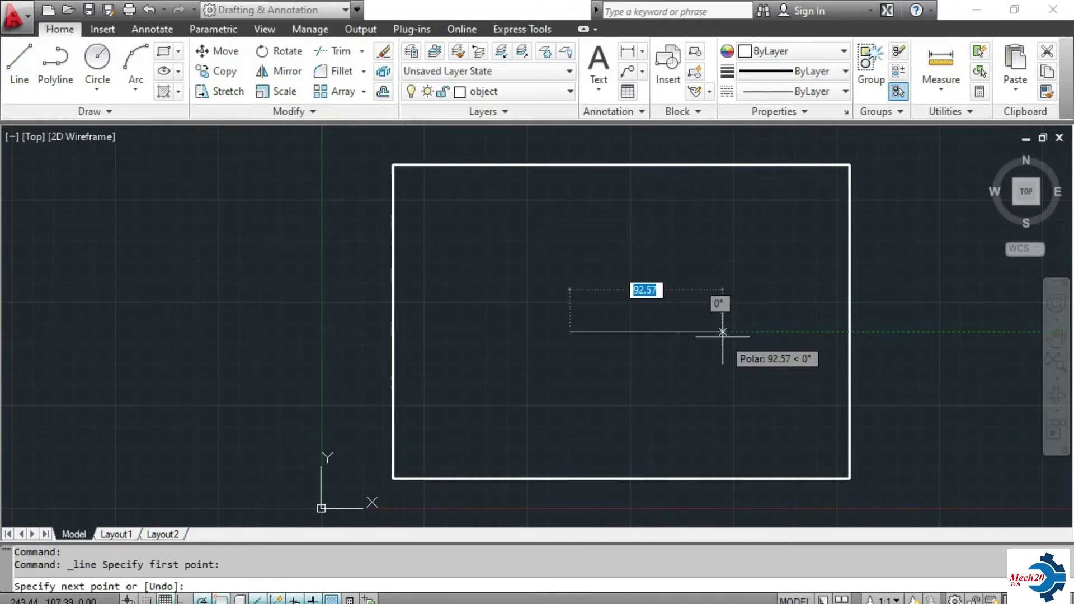
pyautogui.write('8')
pyautogui.press('Return')
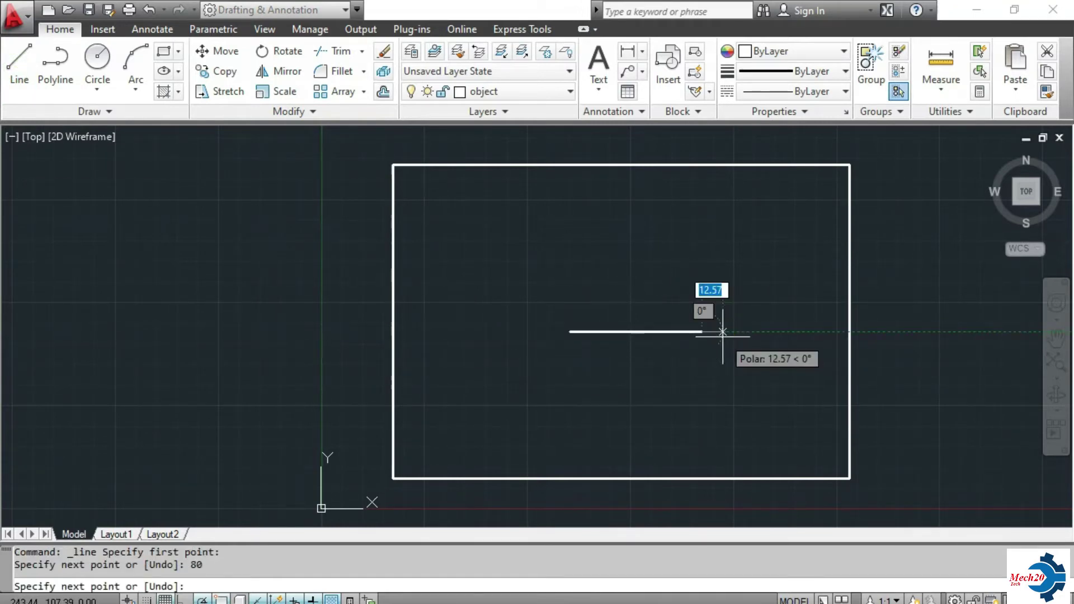
pyautogui.press('Escape')
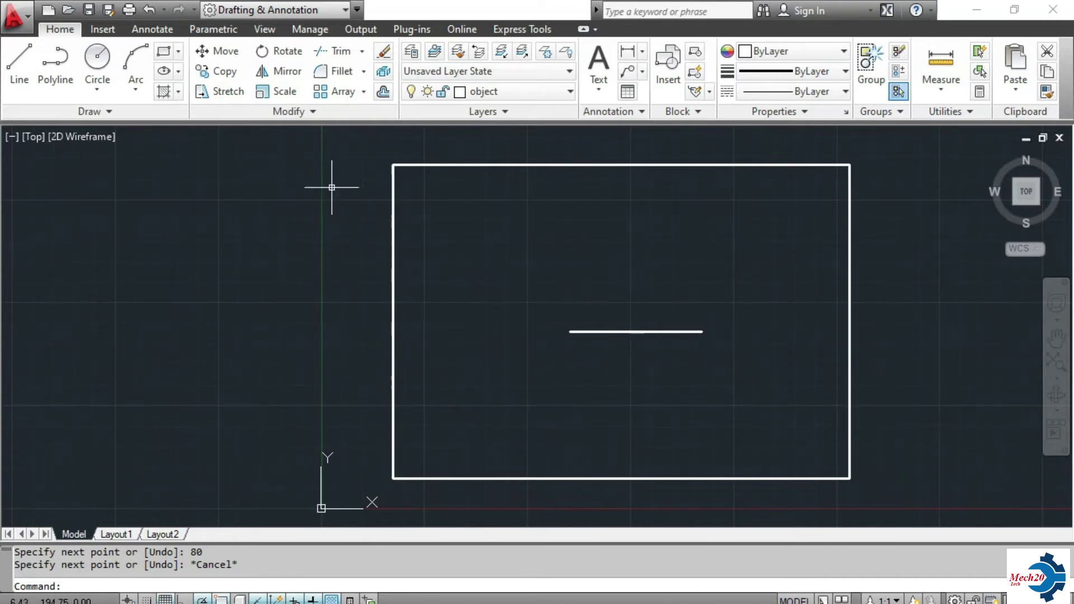
pyautogui.click(644, 331)
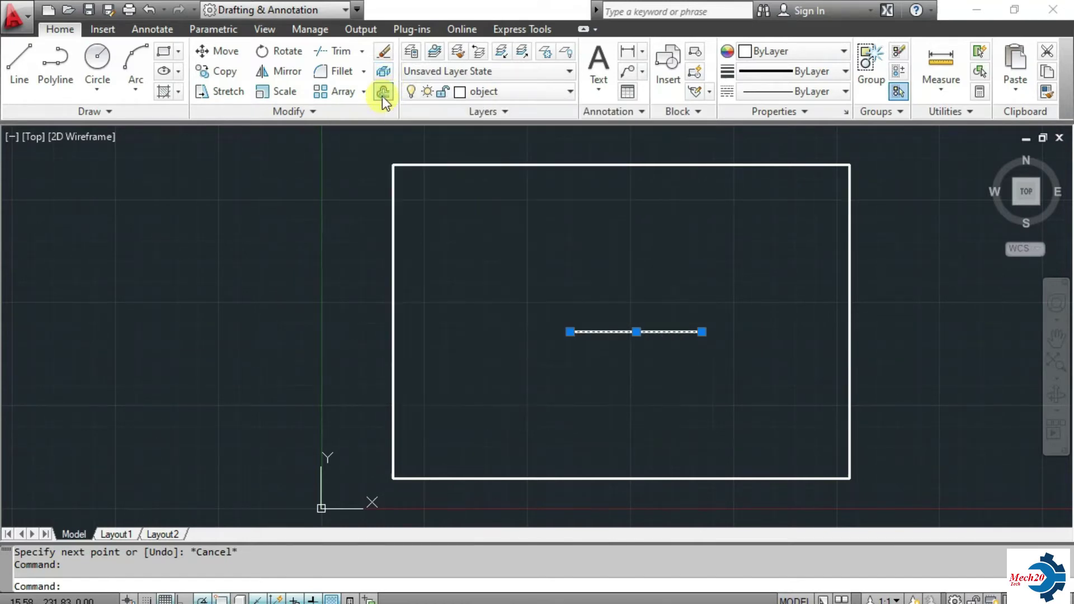
# - Offset the horizontal line by 8 toward the upper side, re-entering the distance 8
pyautogui.click(382, 95)
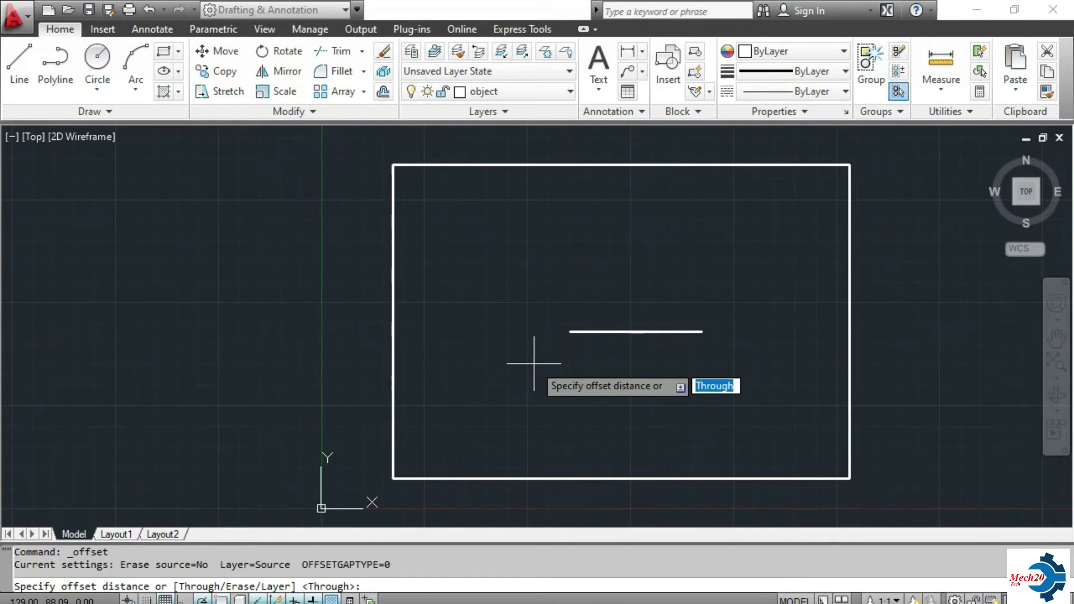
pyautogui.write('8')
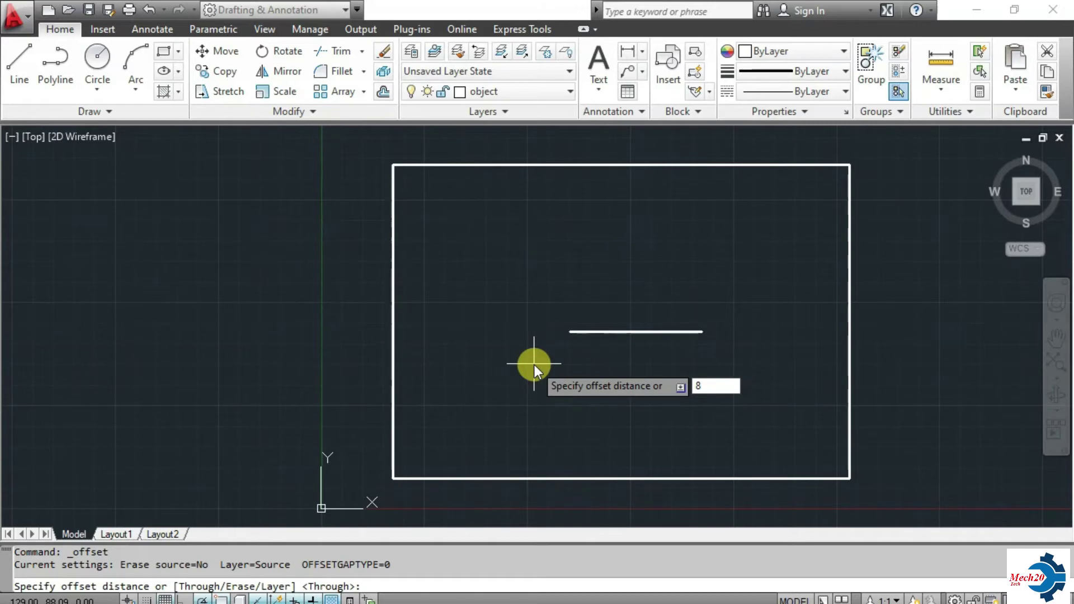
pyautogui.press('Return')
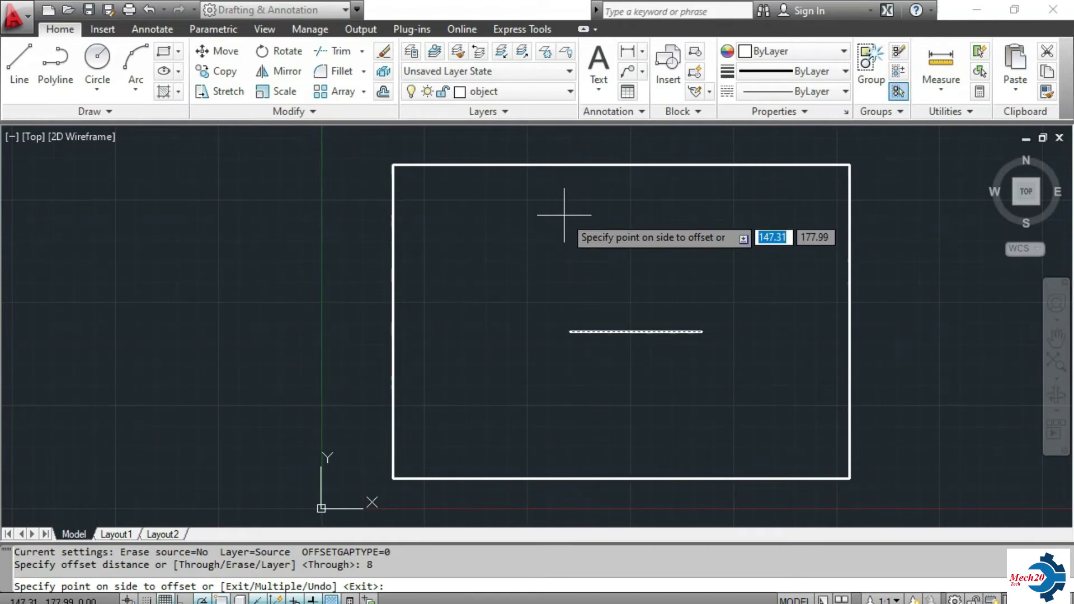
pyautogui.click(564, 214)
pyautogui.write('m')
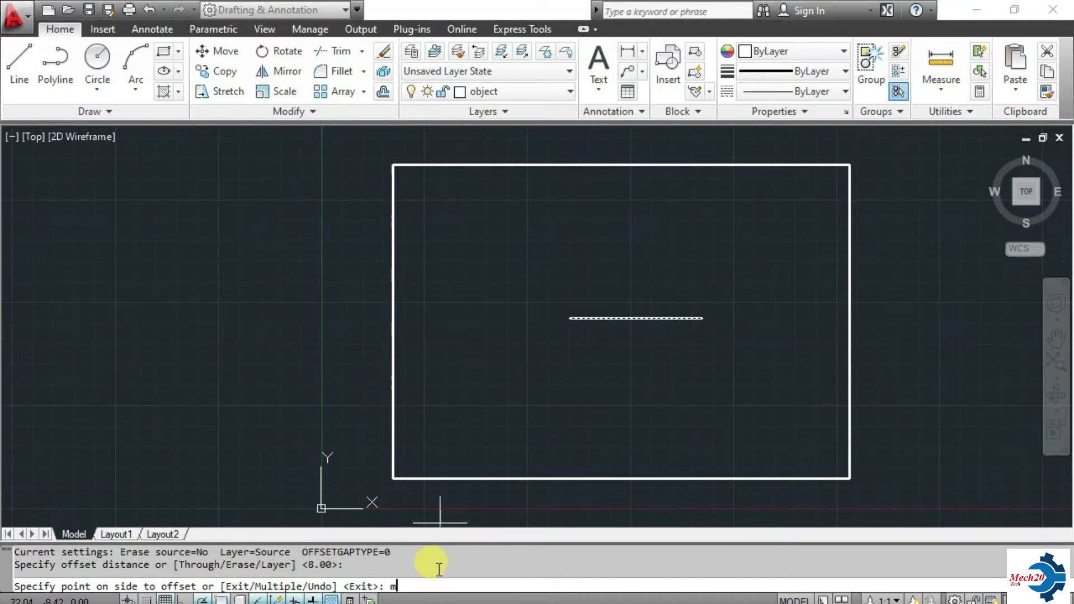
pyautogui.press('BackSpace')
pyautogui.press('Return')
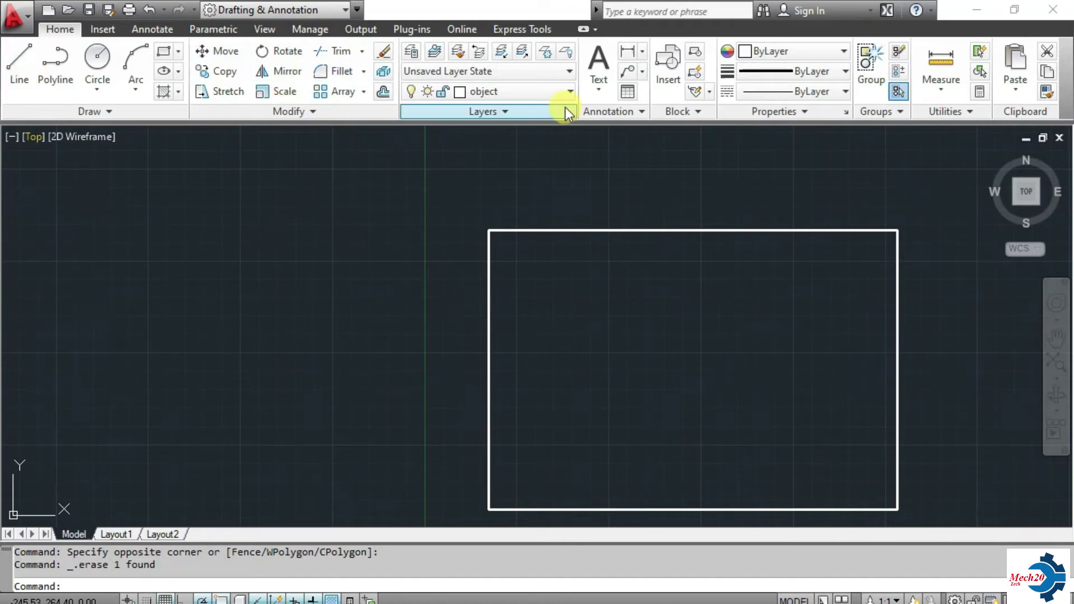
# - Draw an open box with an 80 base, 24-high left side and 80 top, then select the top line
pyautogui.click(25, 65)
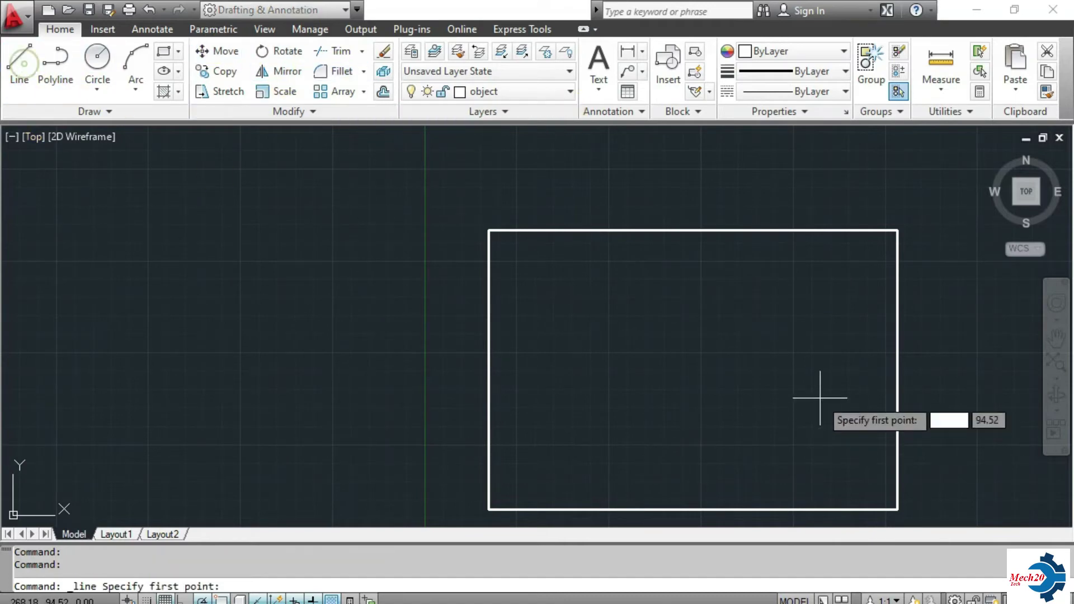
pyautogui.click(832, 430)
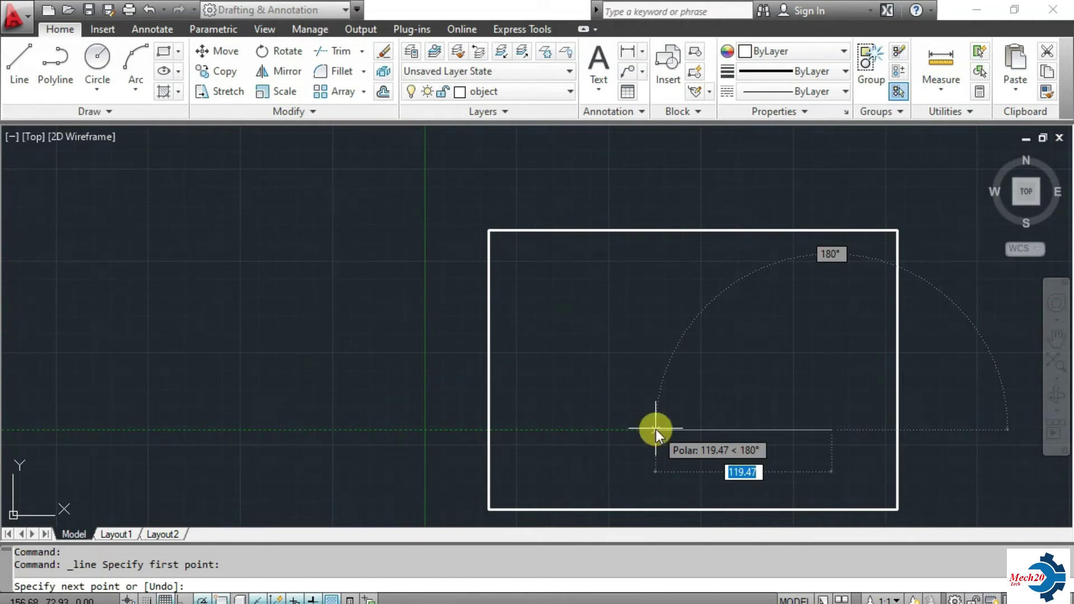
pyautogui.write('80')
pyautogui.press('Return')
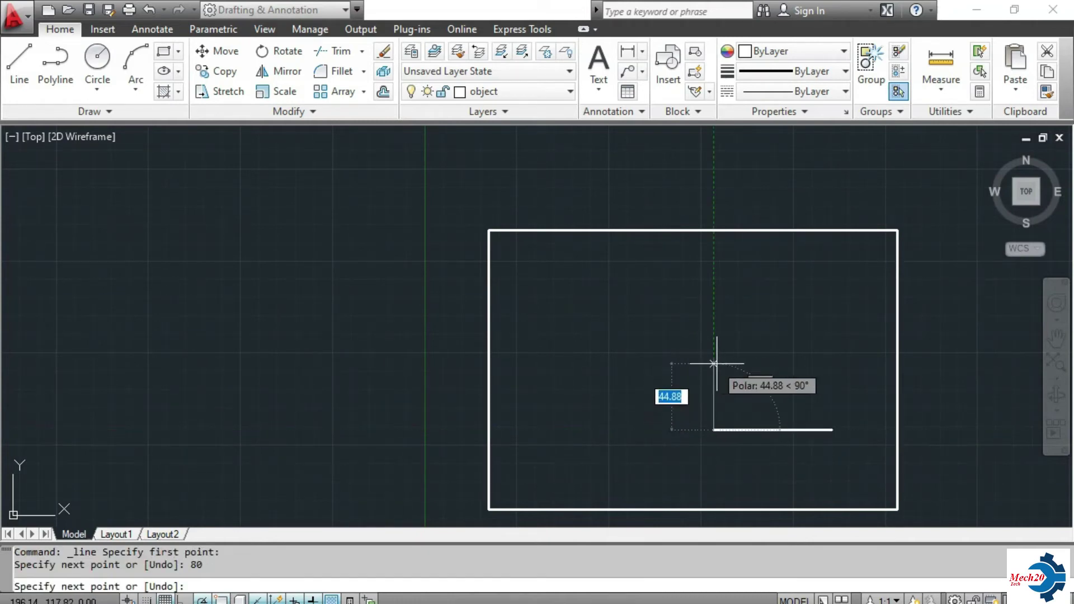
pyautogui.write('24')
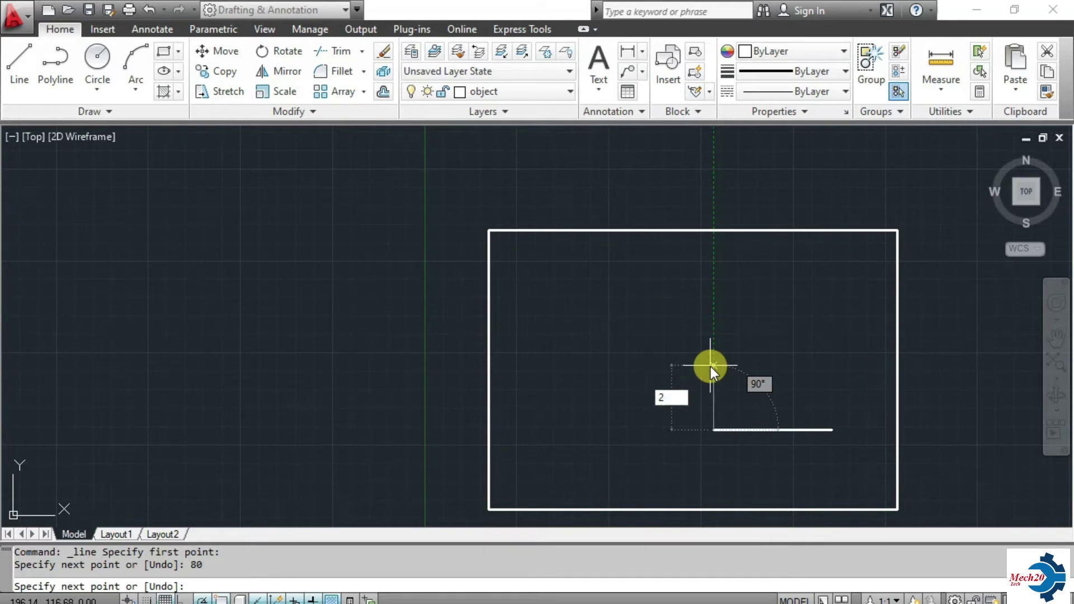
pyautogui.press('Return')
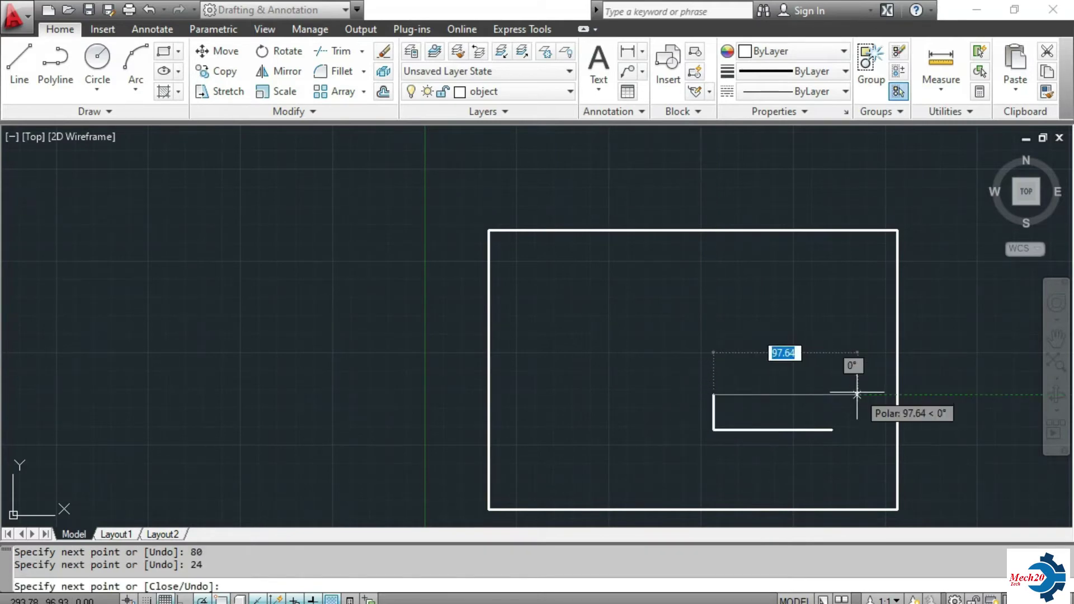
pyautogui.click(831, 395)
pyautogui.write('80')
pyautogui.press('Return')
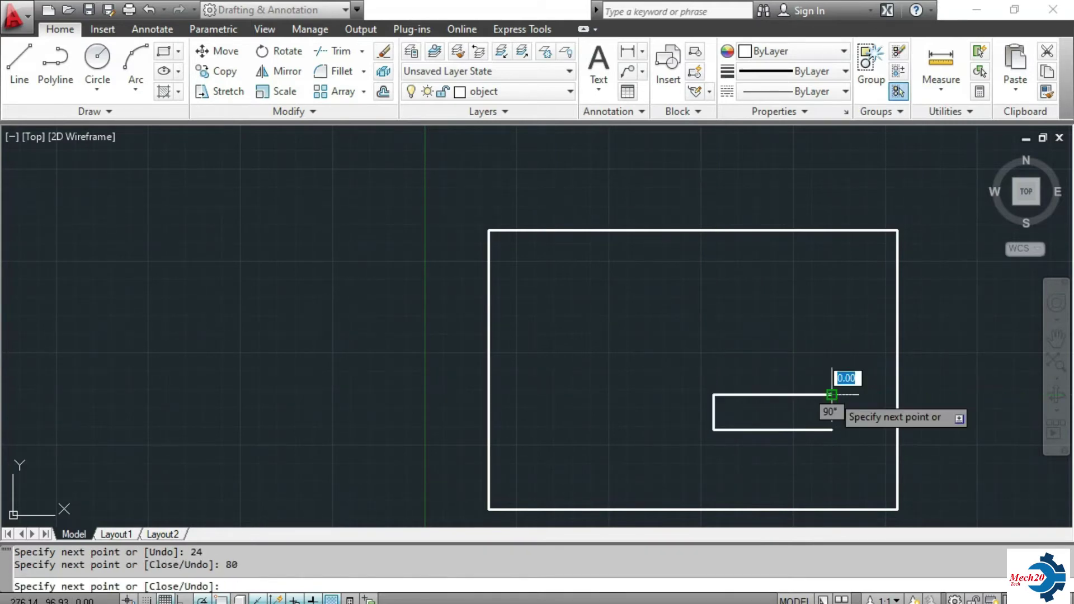
pyautogui.press('Escape')
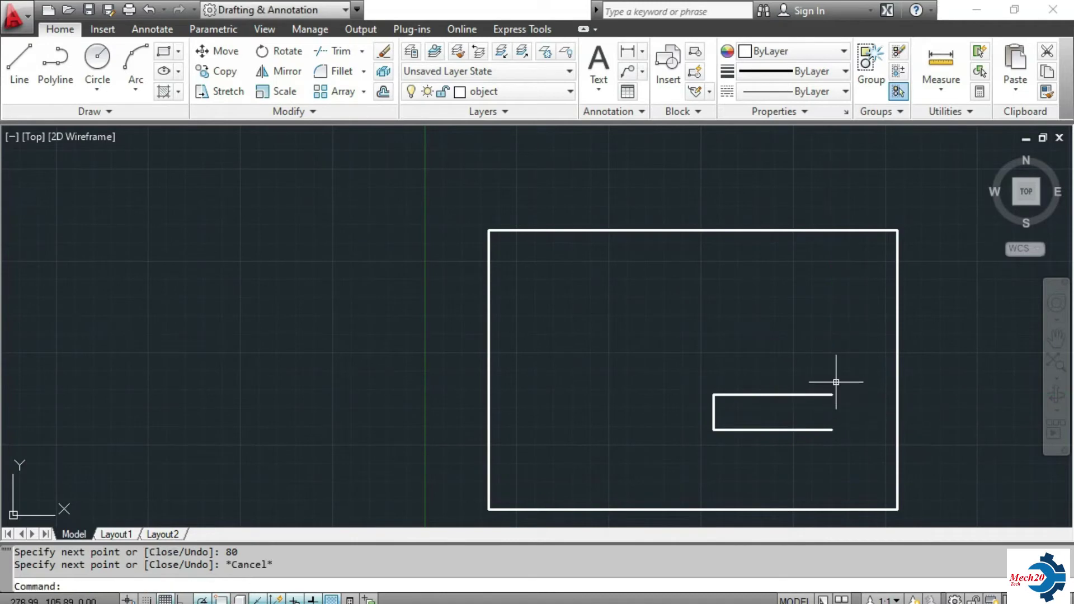
pyautogui.scroll(2, 770, 441)
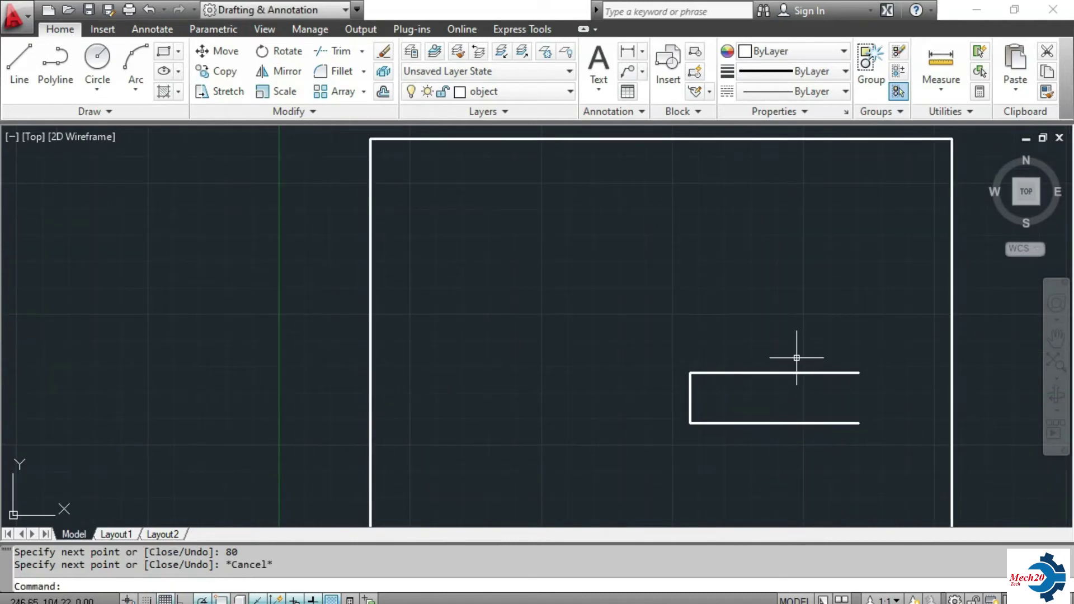
pyautogui.click(783, 374)
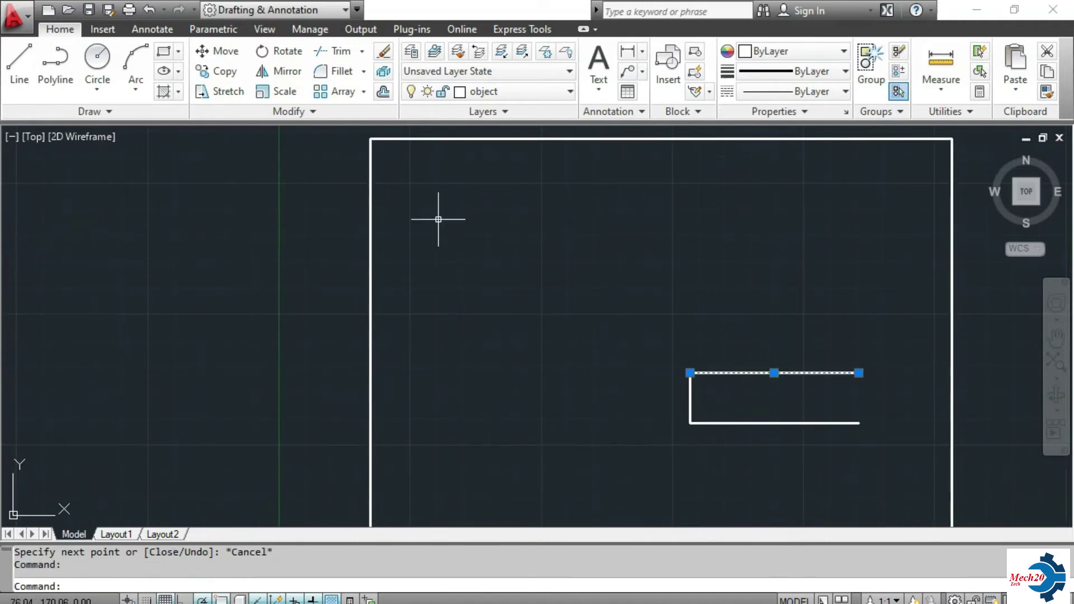
# - Offset the box's top line down and bottom line up by 8 to form three rows
pyautogui.click(383, 92)
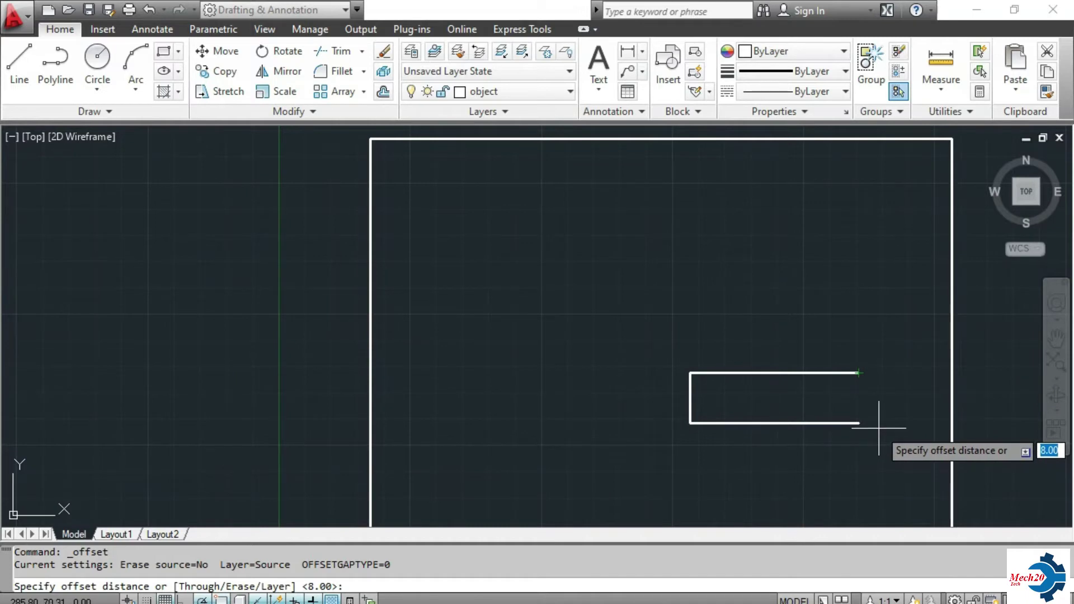
pyautogui.write('8')
pyautogui.press('Return')
pyautogui.click(851, 372)
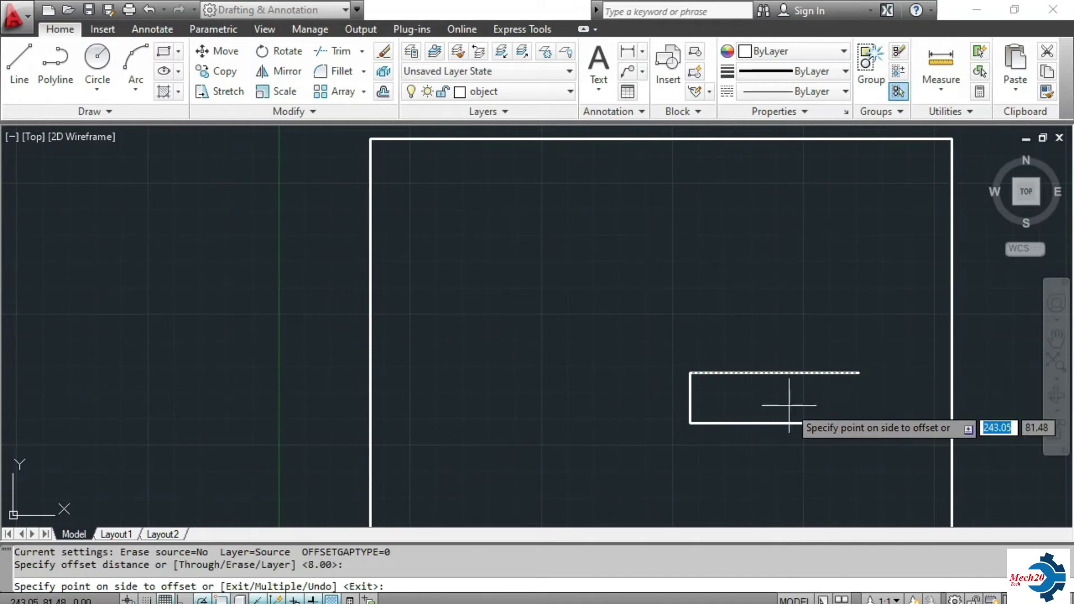
pyautogui.click(714, 396)
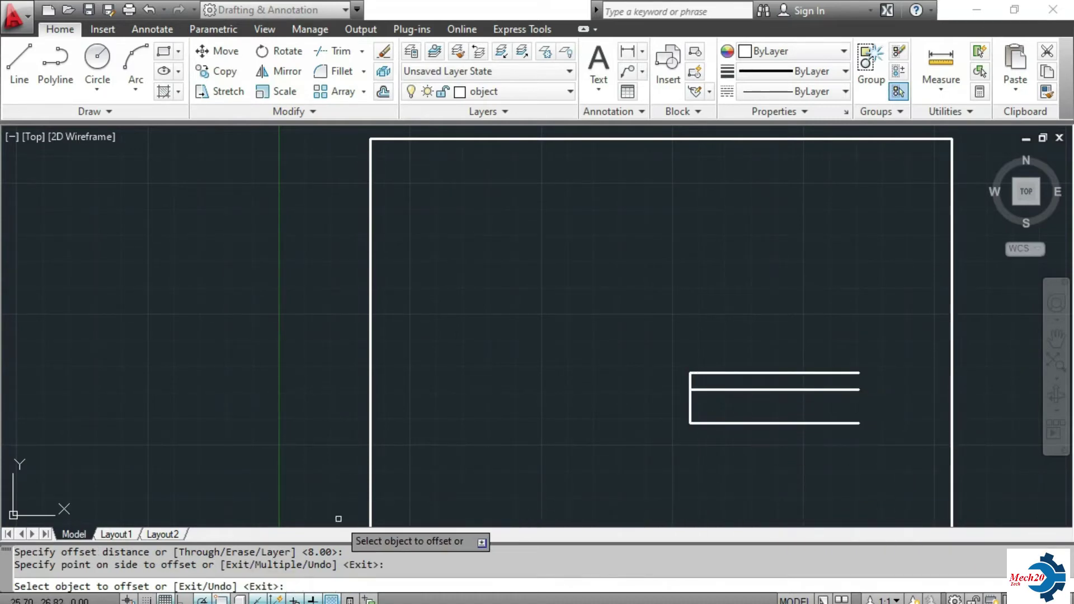
pyautogui.click(756, 423)
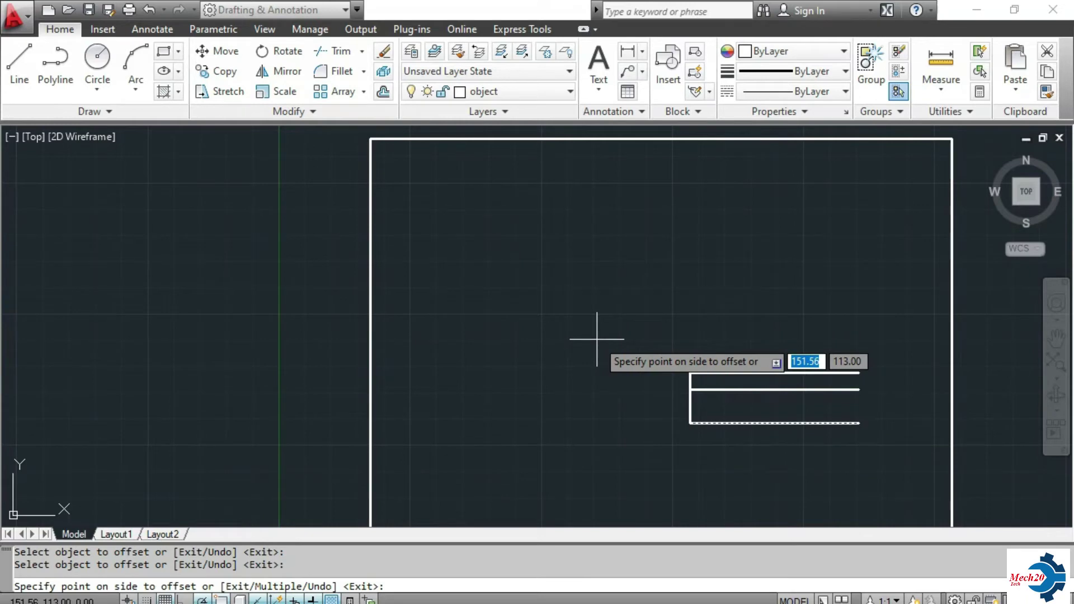
pyautogui.click(762, 399)
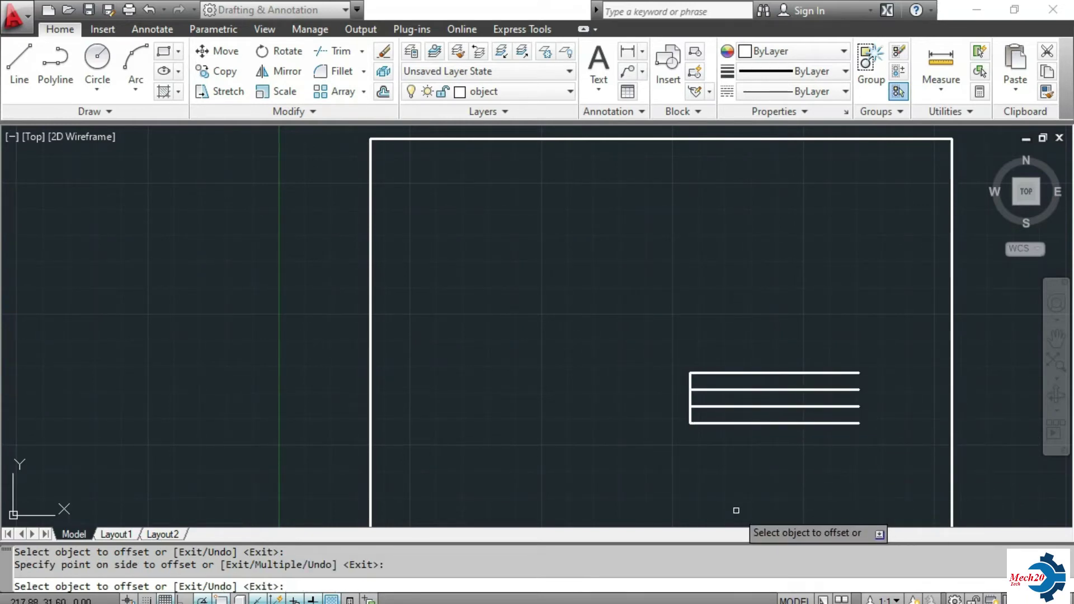
pyautogui.press('Escape')
pyautogui.press('Escape')
pyautogui.press('Escape')
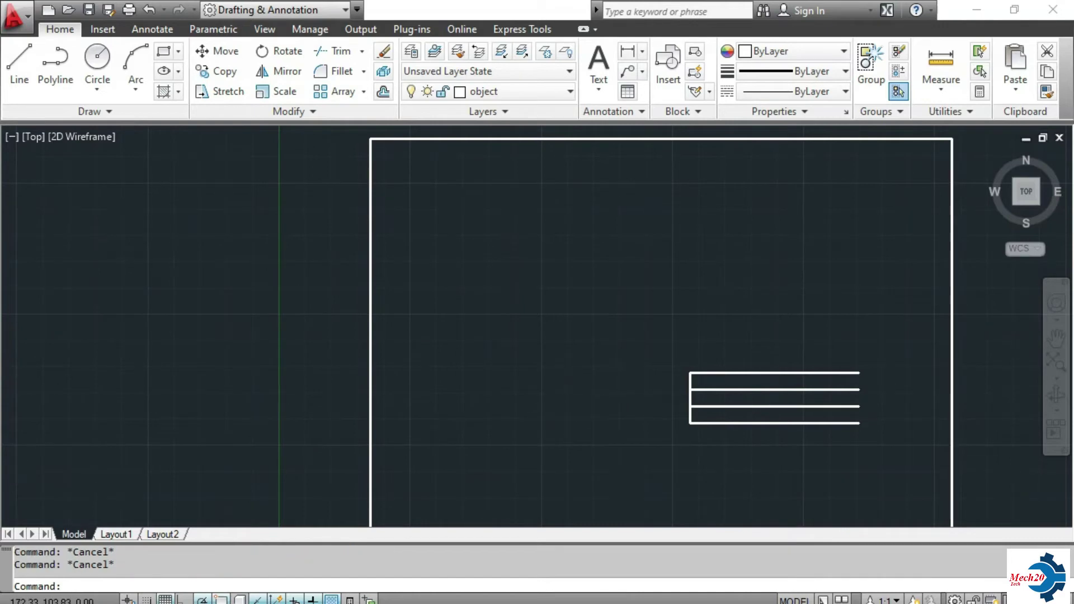
pyautogui.scroll(-2, 640, 361)
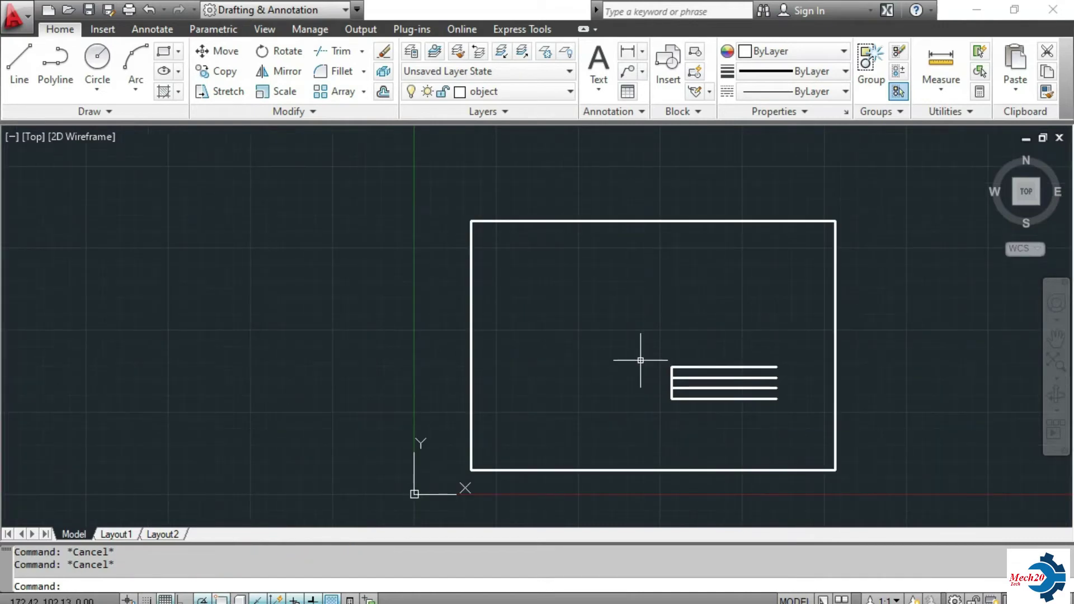
# - Move the four title-block lines to the frame's lower-right corner, then undo that move
pyautogui.click(646, 333)
pyautogui.click(807, 453)
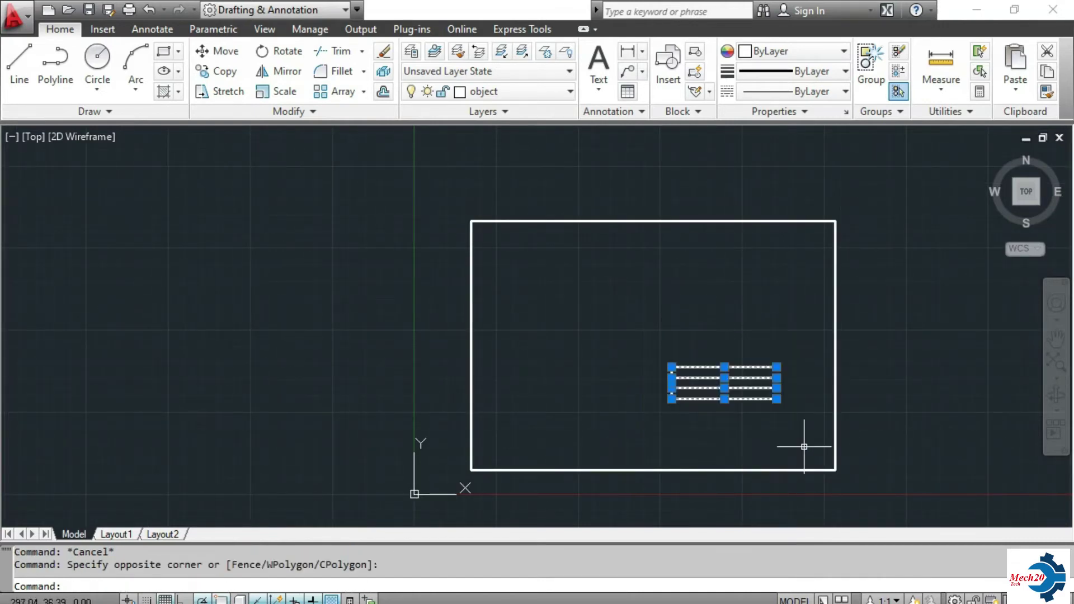
pyautogui.scroll(2, 805, 401)
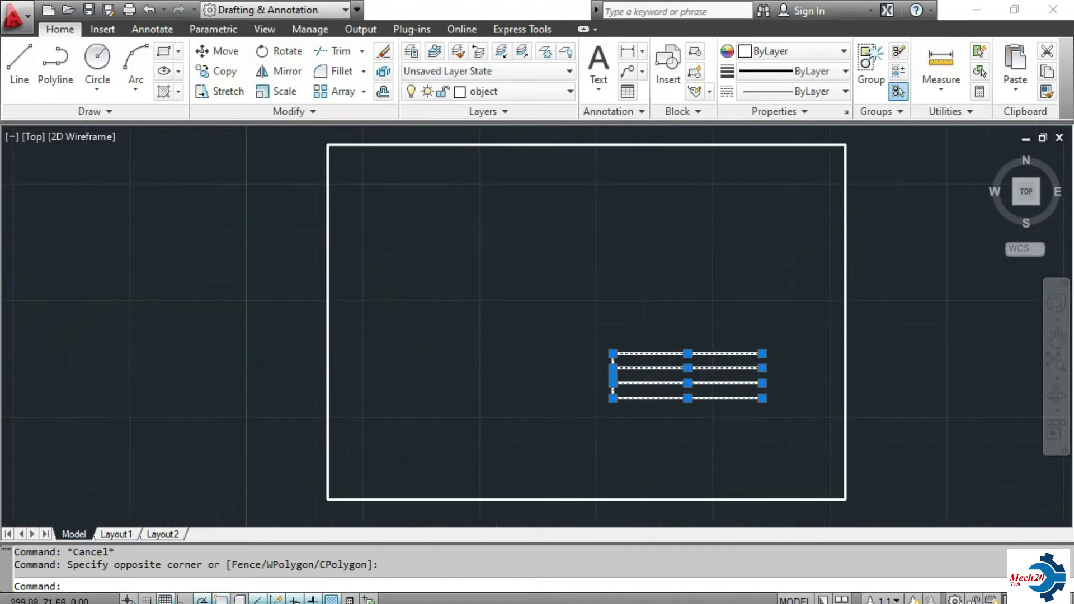
pyautogui.scroll(2, 805, 401)
pyautogui.scroll(-3, 565, 293)
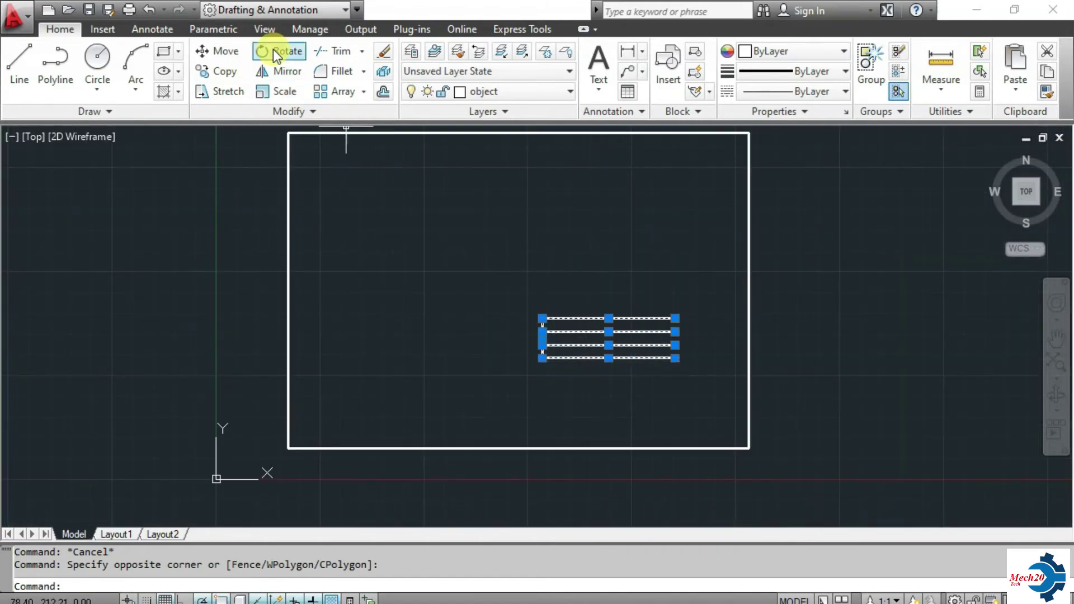
pyautogui.click(217, 52)
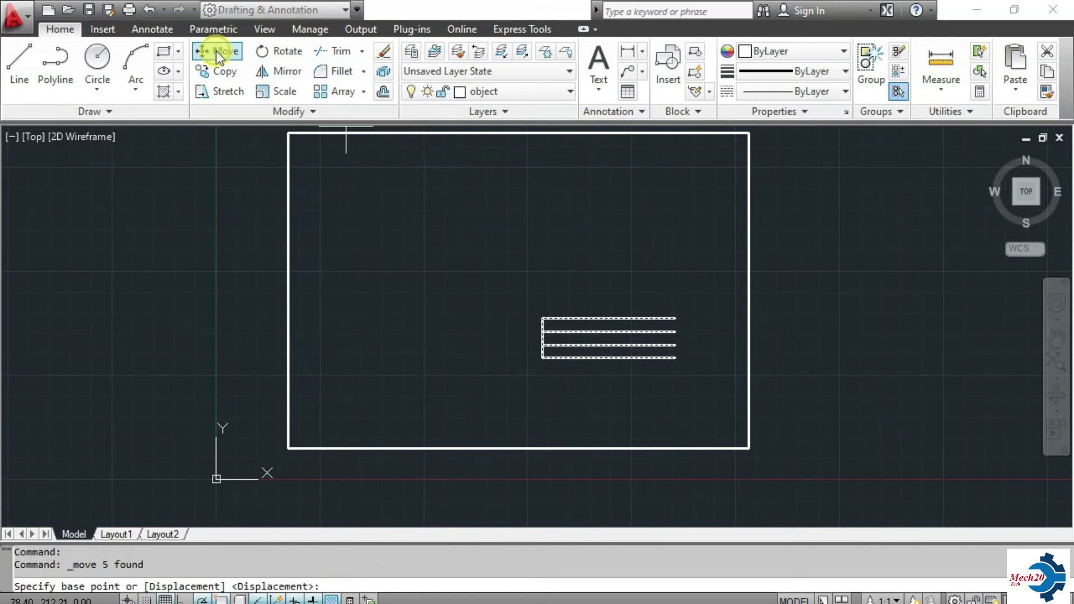
pyautogui.click(675, 359)
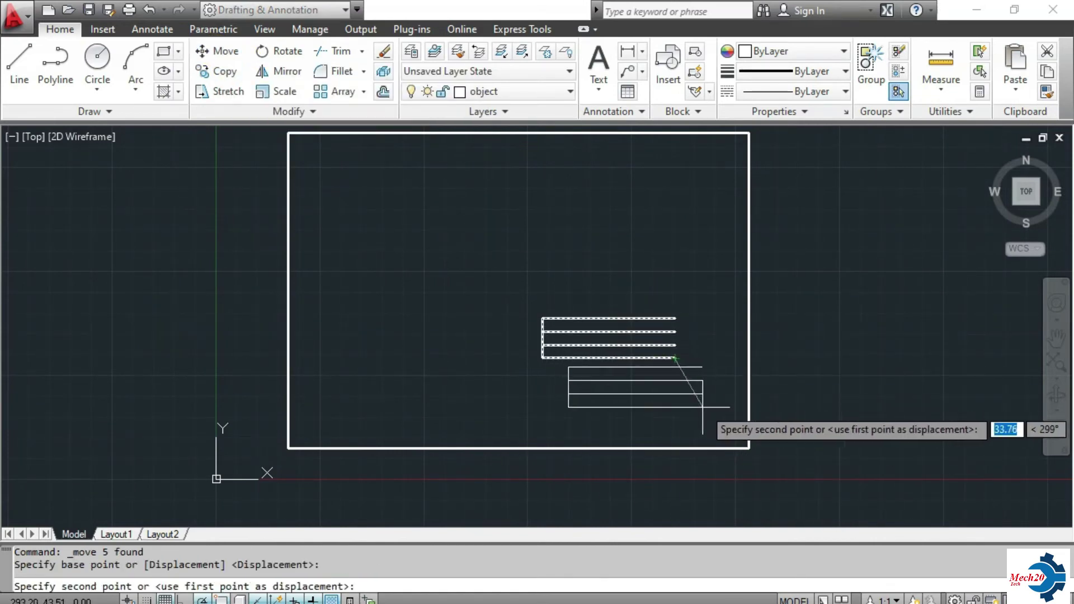
pyautogui.click(749, 448)
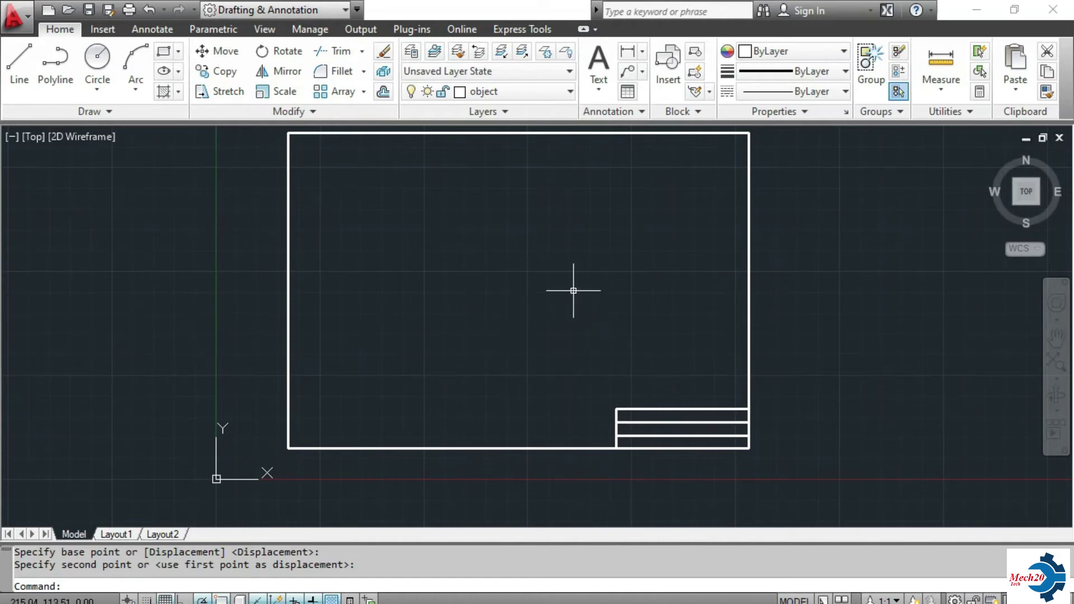
pyautogui.scroll(-1, 550, 334)
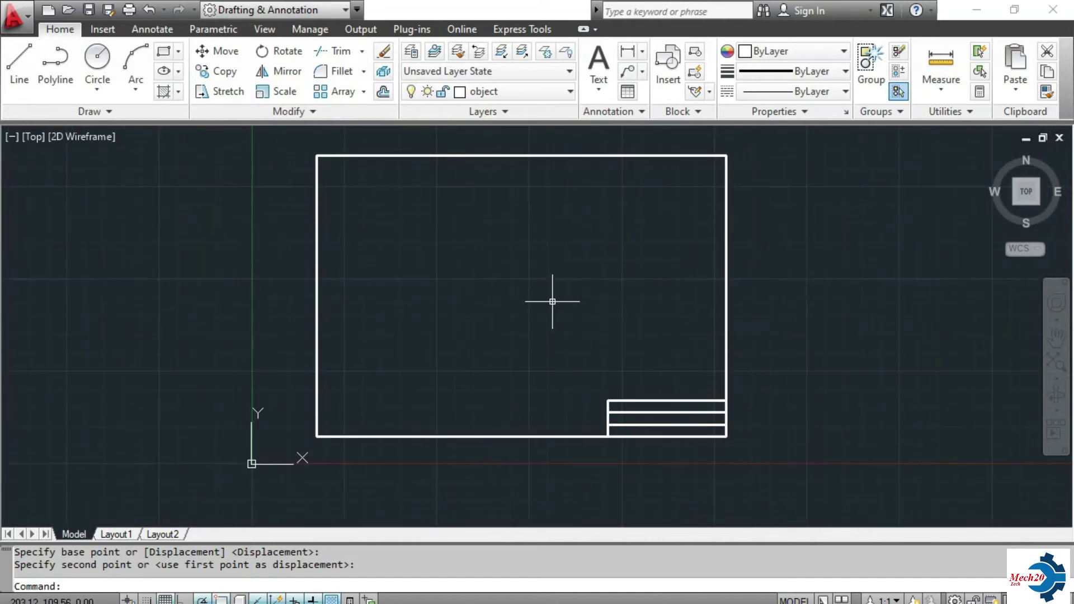
pyautogui.click(549, 352)
pyautogui.hotkey('ctrl', 'z')
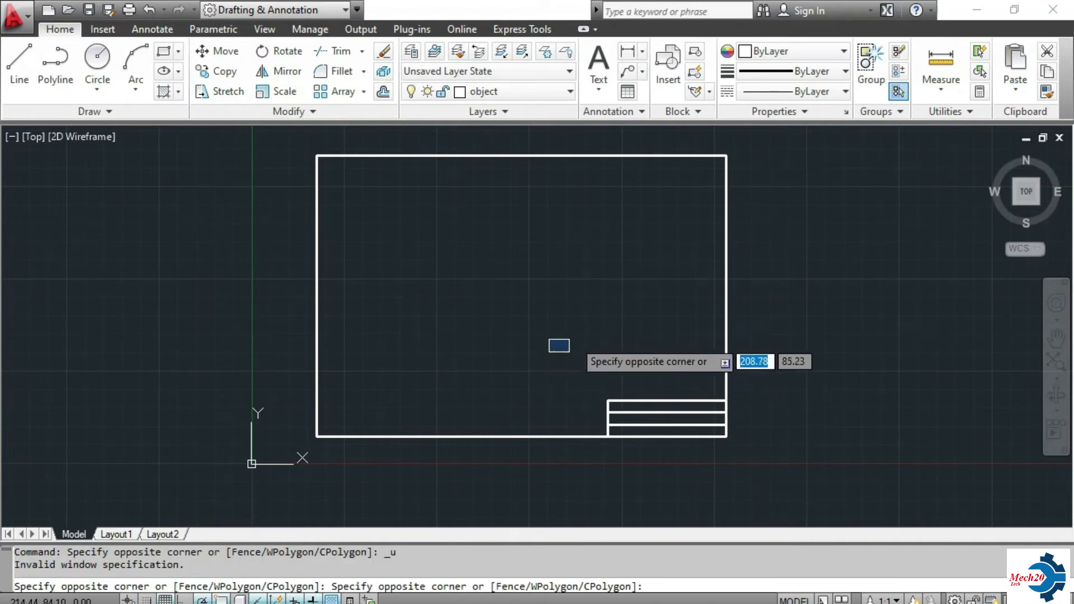
pyautogui.press('Escape')
pyautogui.press('Escape')
pyautogui.press('Escape')
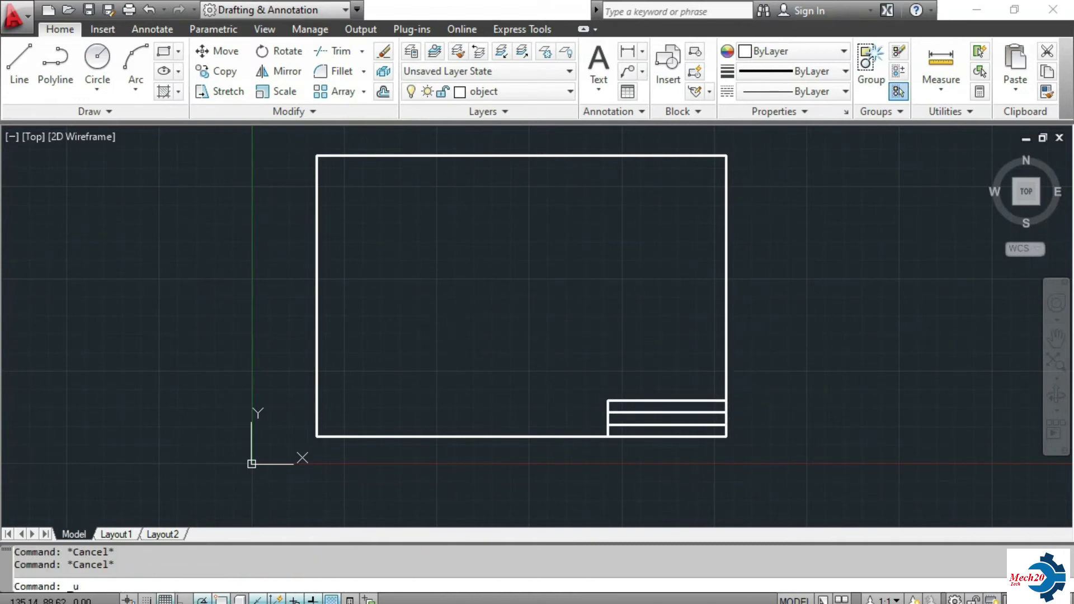
pyautogui.scroll(1, 546, 338)
pyautogui.hotkey('ctrl', 'z')
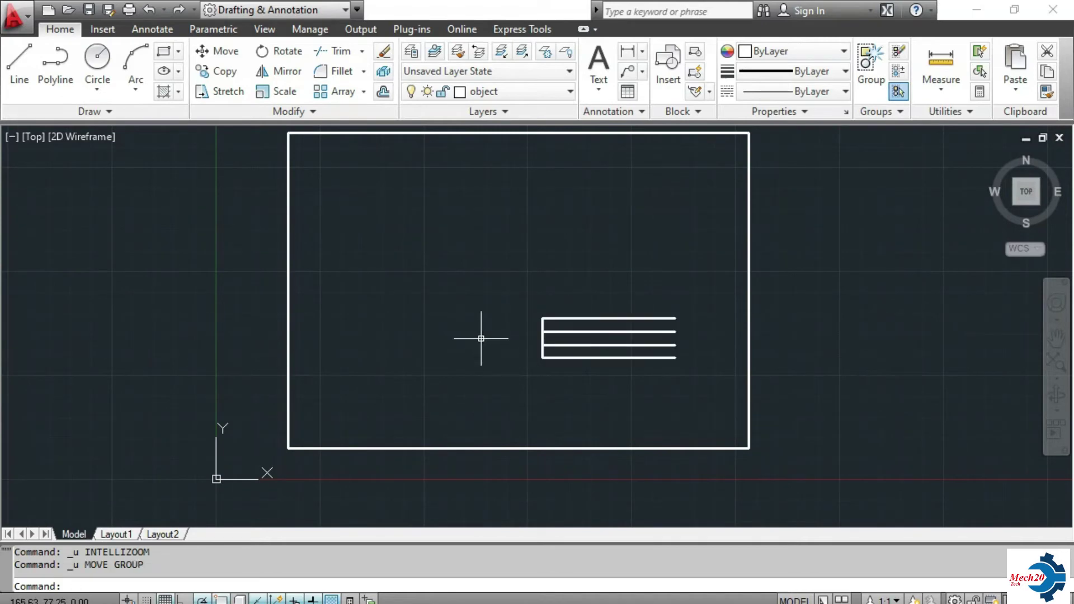
# - Reselect the title-block lines and move their lower-right corner onto the frame's corner
pyautogui.click(476, 245)
pyautogui.click(681, 435)
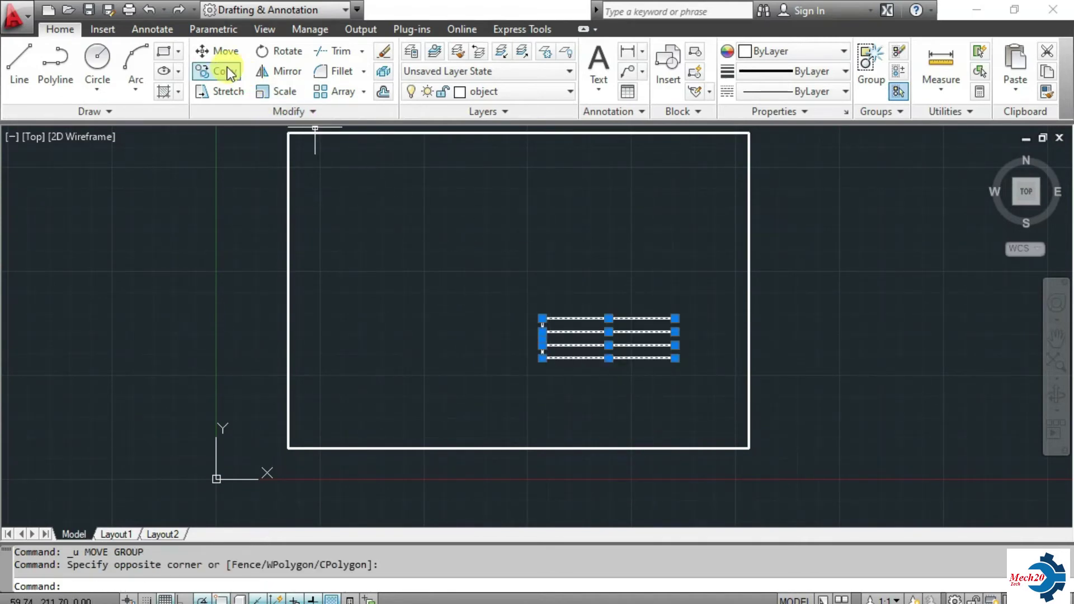
pyautogui.click(213, 55)
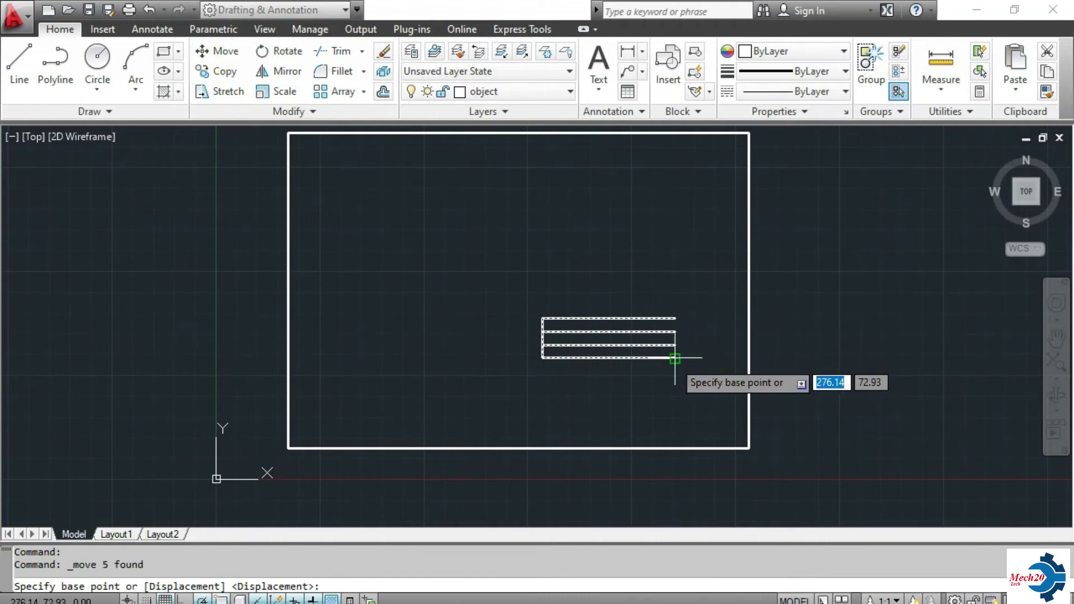
pyautogui.click(675, 359)
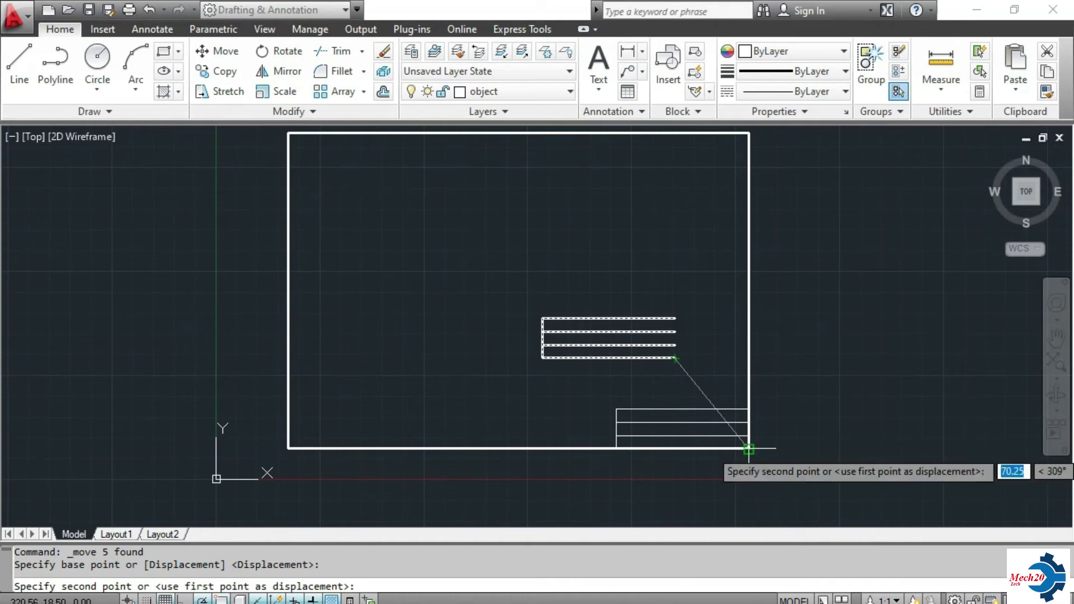
pyautogui.click(749, 450)
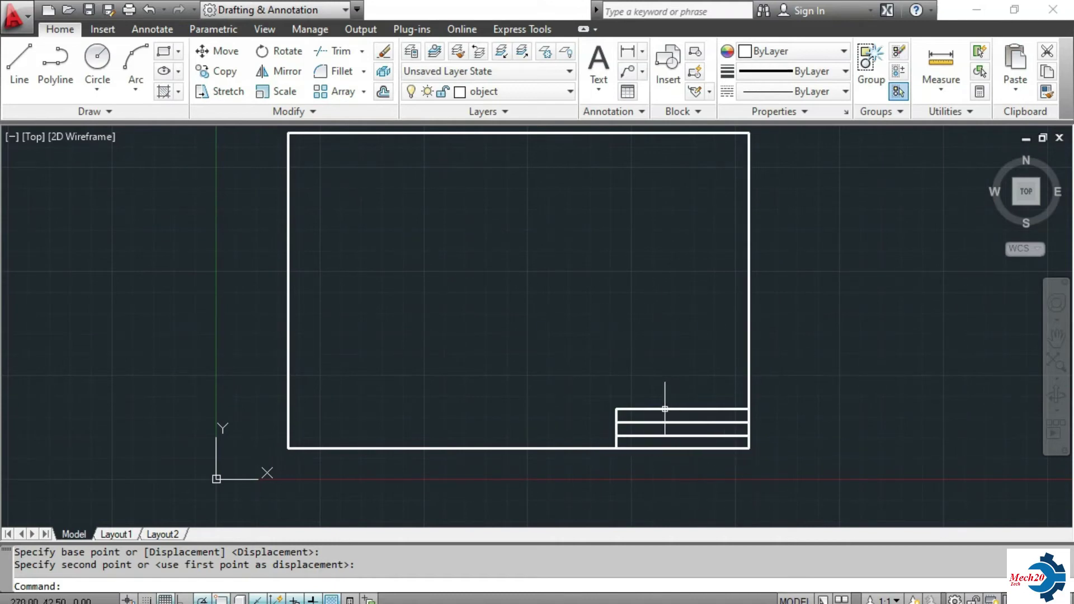
# - Save past the write-protected warning and place 'Mech20 Tech' multiline text at the upper left
pyautogui.hotkey('ctrl', 's')
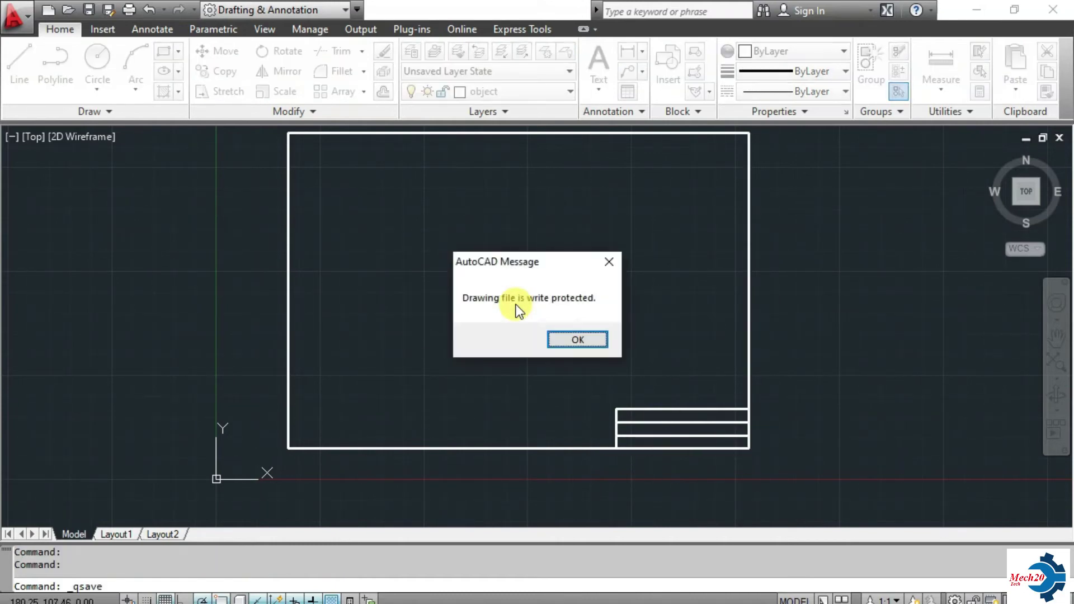
pyautogui.click(571, 338)
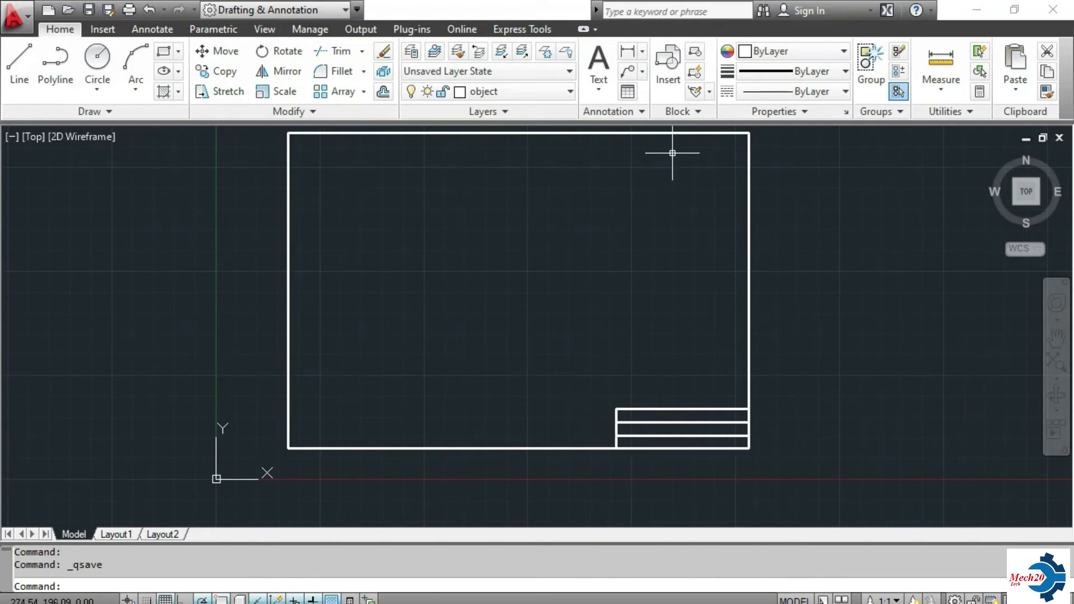
pyautogui.click(600, 62)
pyautogui.click(411, 231)
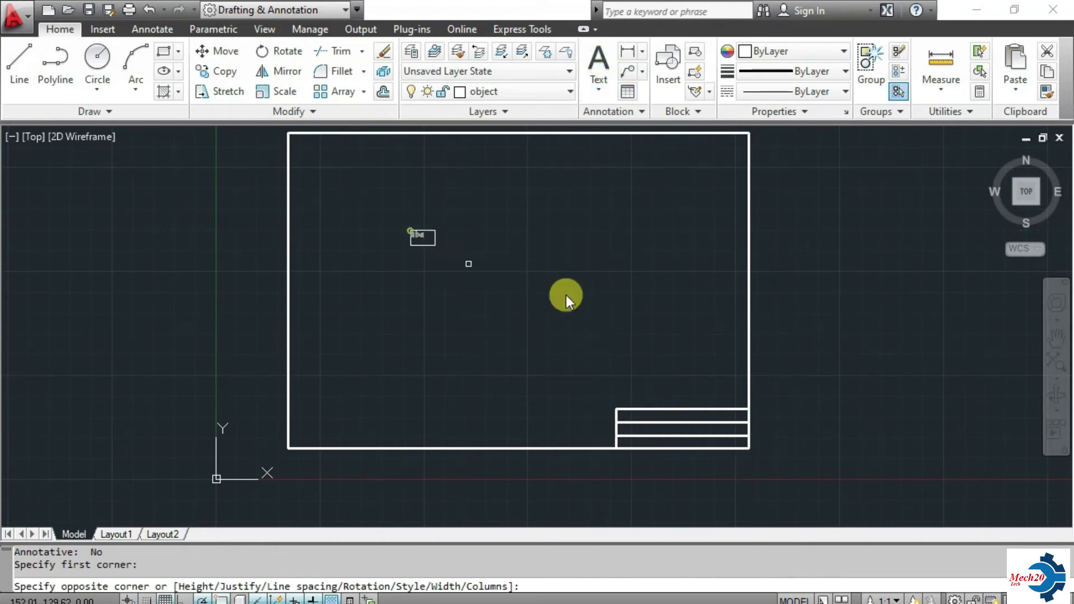
pyautogui.click(621, 281)
pyautogui.write('Mech20 Tech')
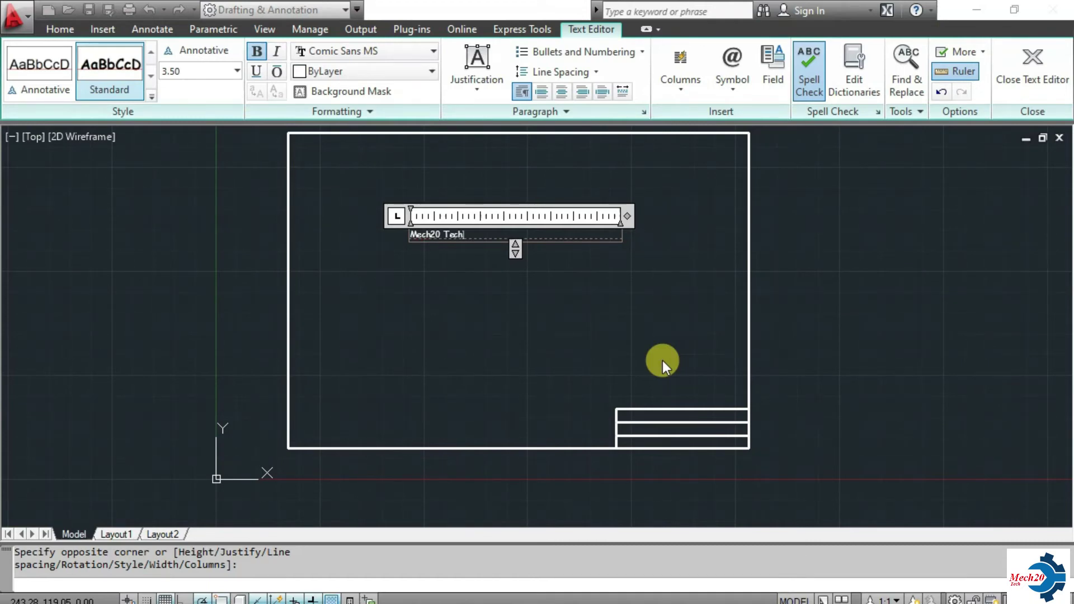
pyautogui.click(437, 283)
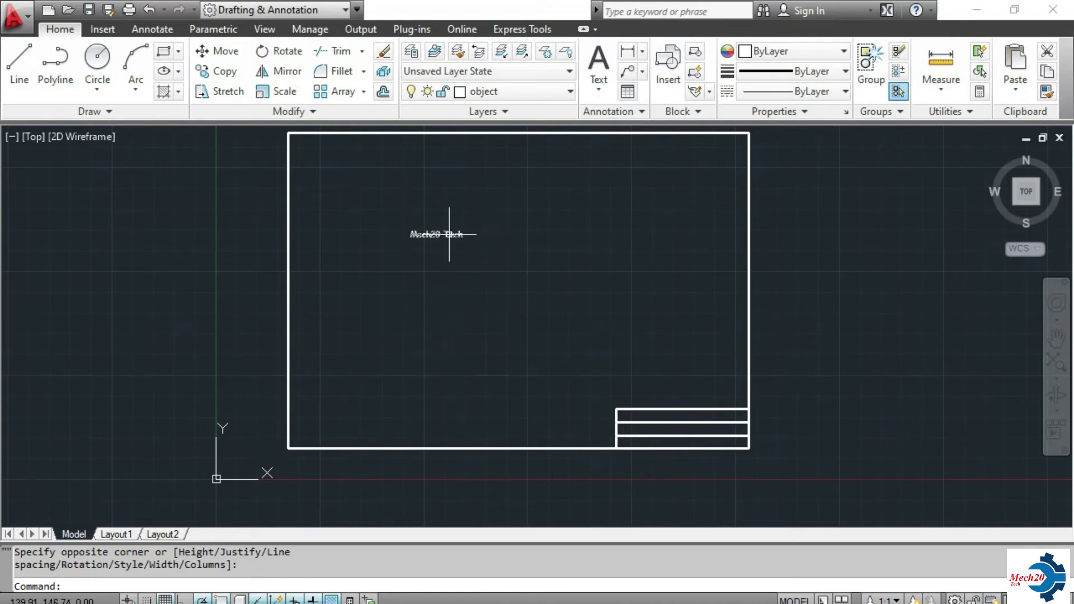
# - Write MECH20 TECH as multiline text below the old label and erase the mixed-case Mech20 Tech
pyautogui.scroll(3, 448, 232)
pyautogui.scroll(-1, 447, 232)
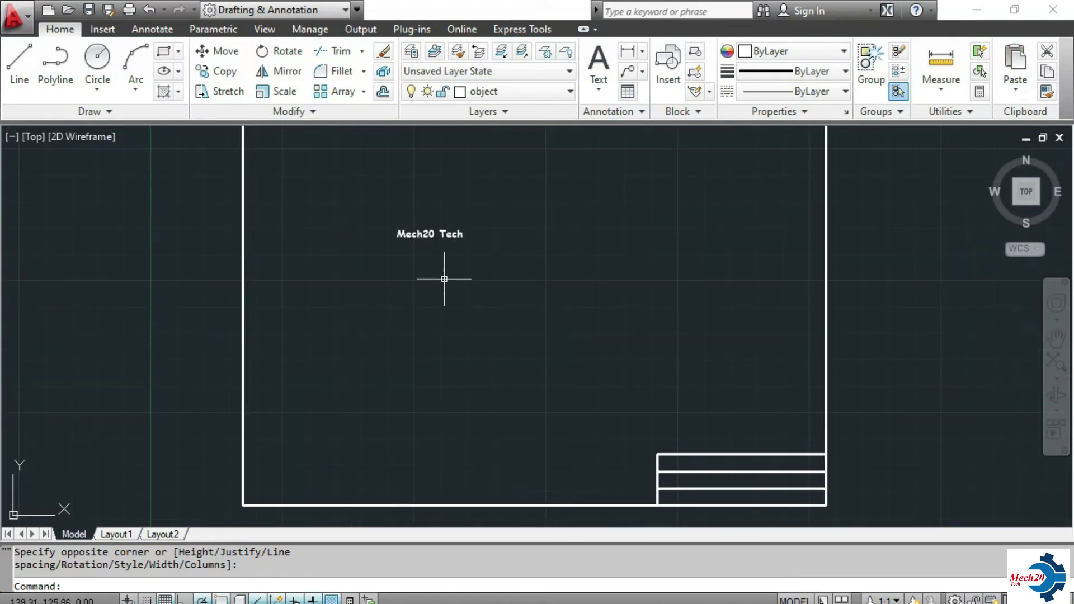
pyautogui.click(599, 64)
pyautogui.click(377, 281)
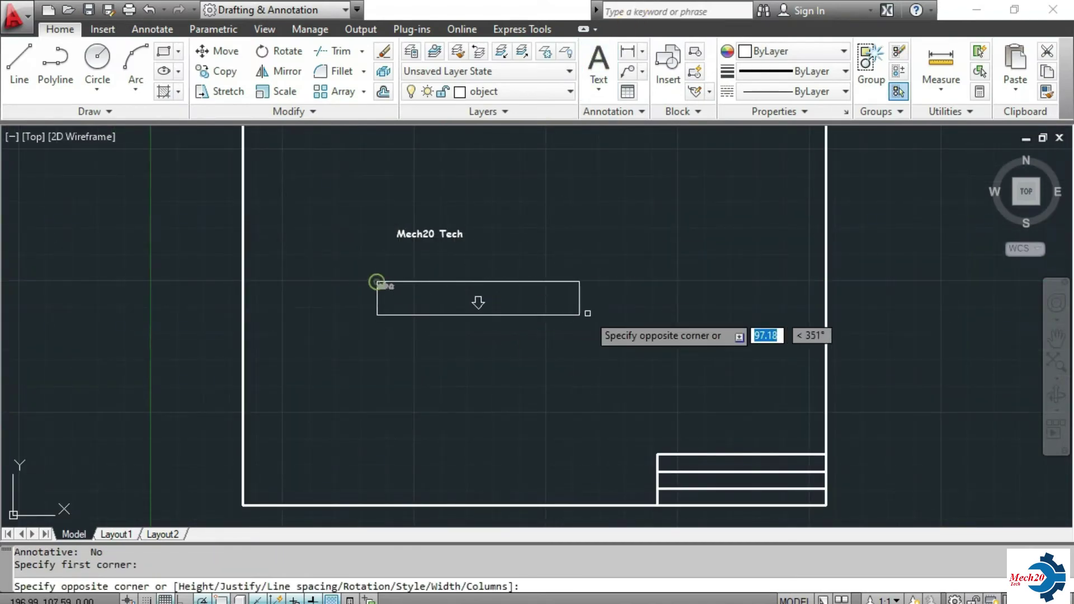
pyautogui.click(629, 331)
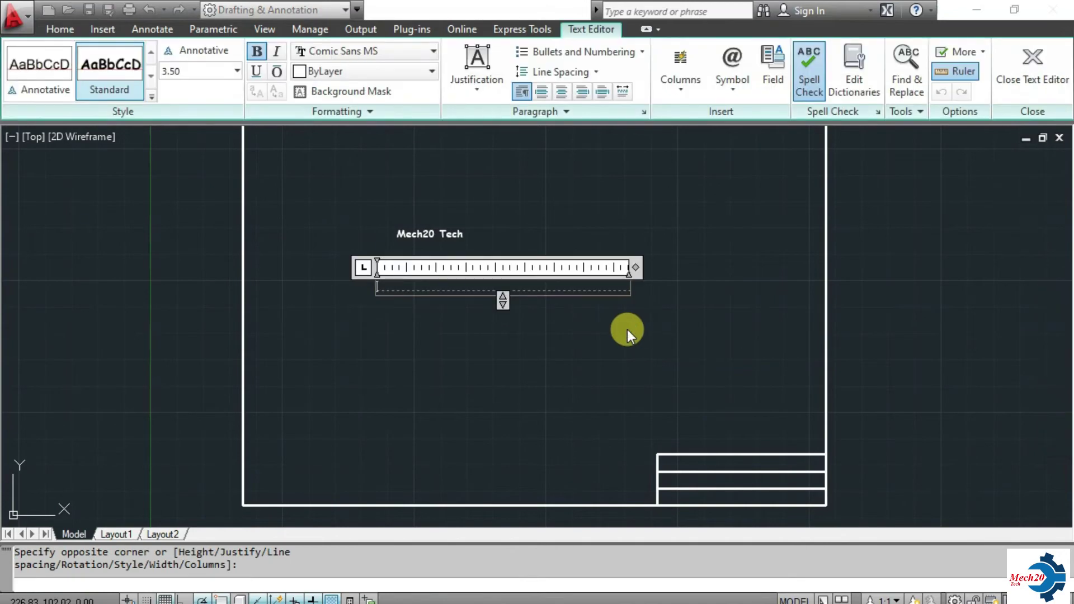
pyautogui.write('MECH20 TECH')
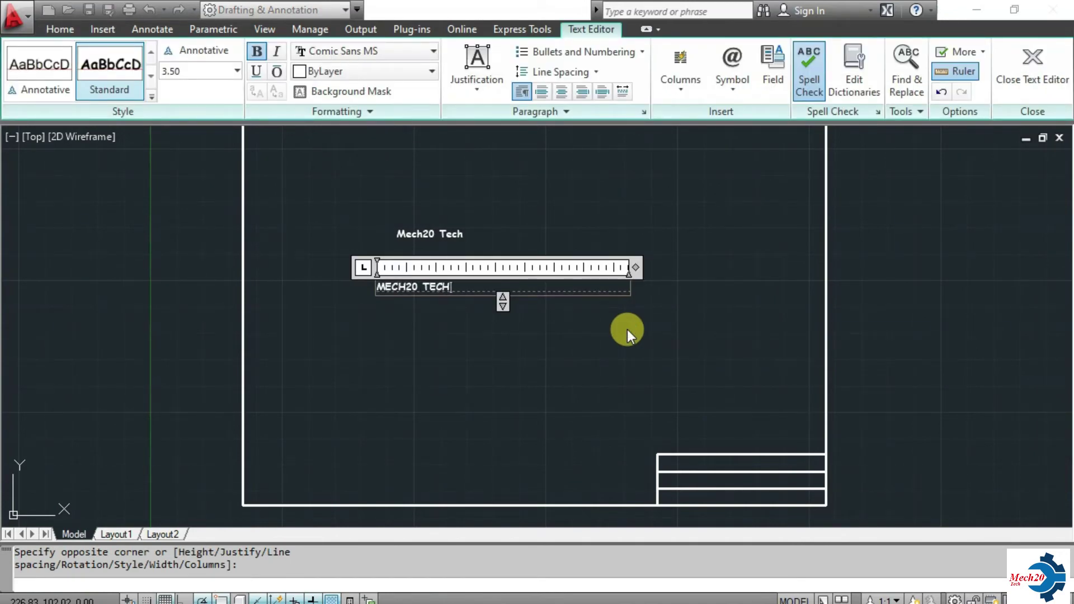
pyautogui.click(465, 358)
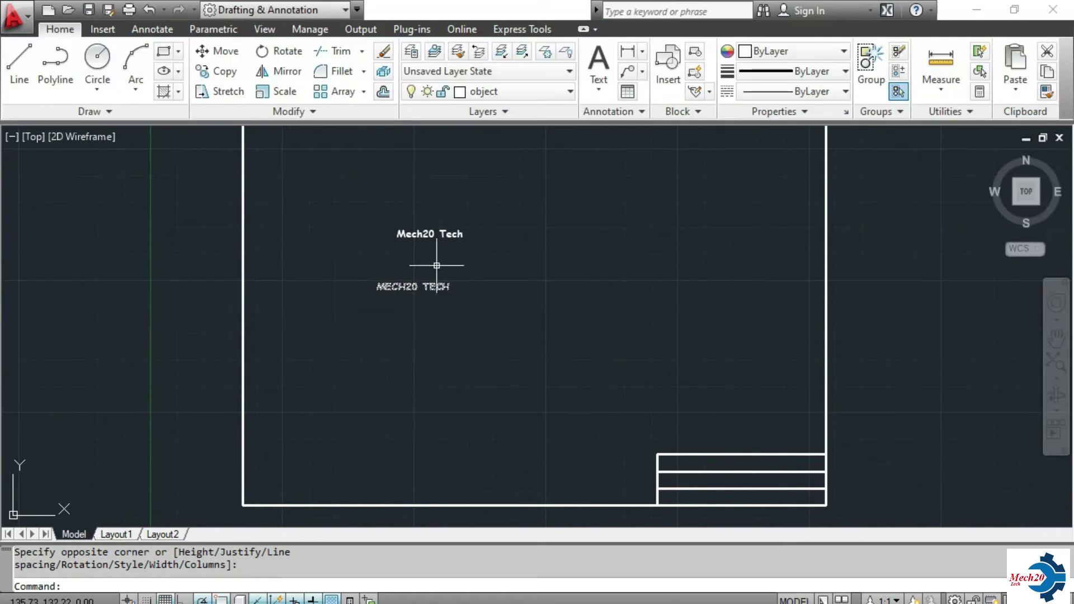
pyautogui.click(432, 233)
pyautogui.press('Delete')
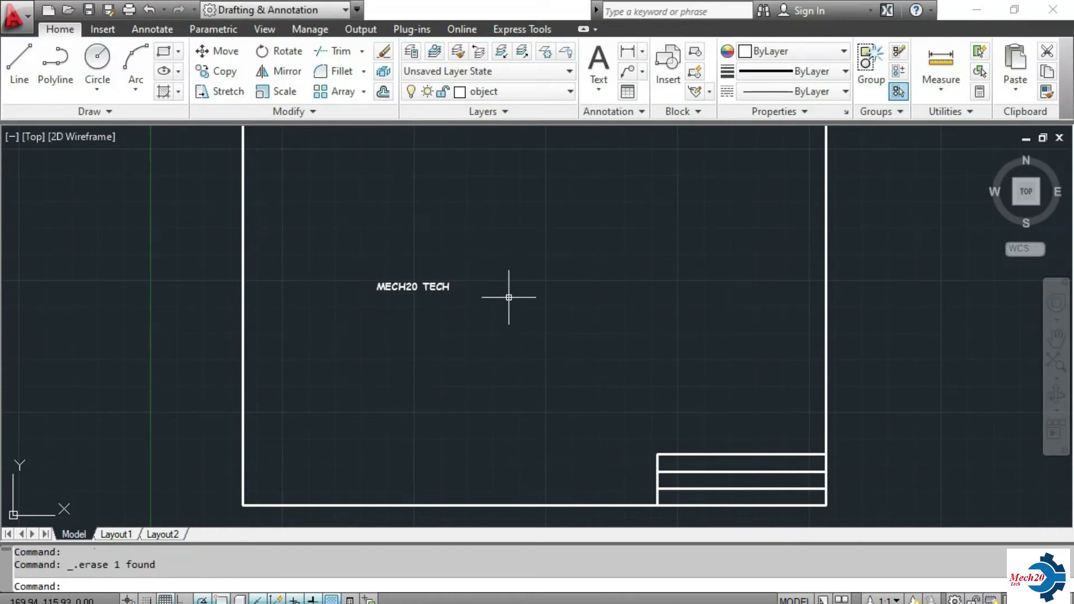
# - Move the MECH20 TECH text from the upper-left of the border into the title block's top row
pyautogui.click(398, 290)
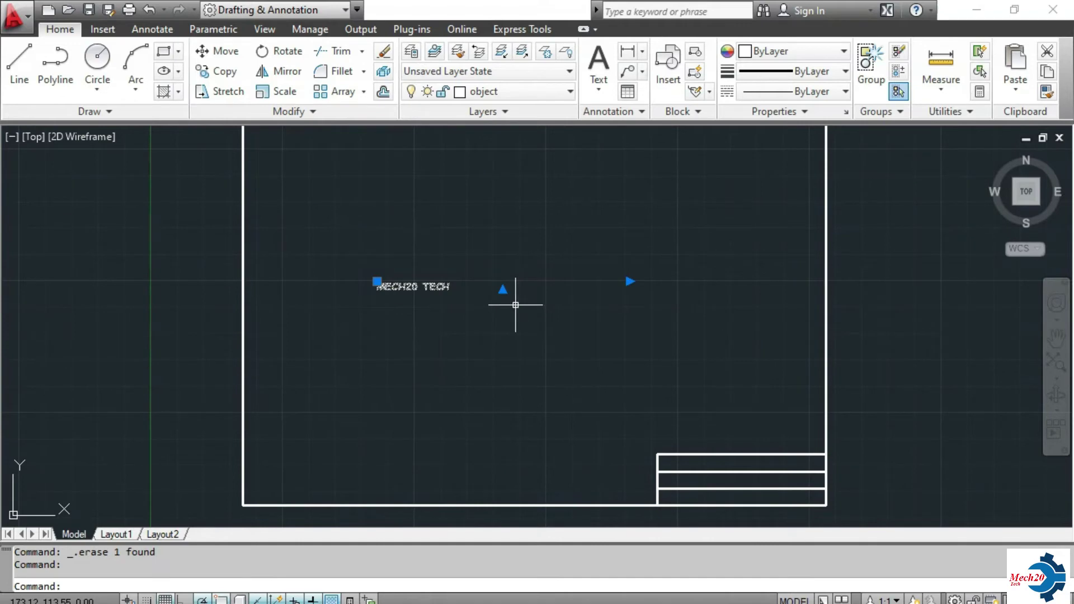
pyautogui.click(223, 51)
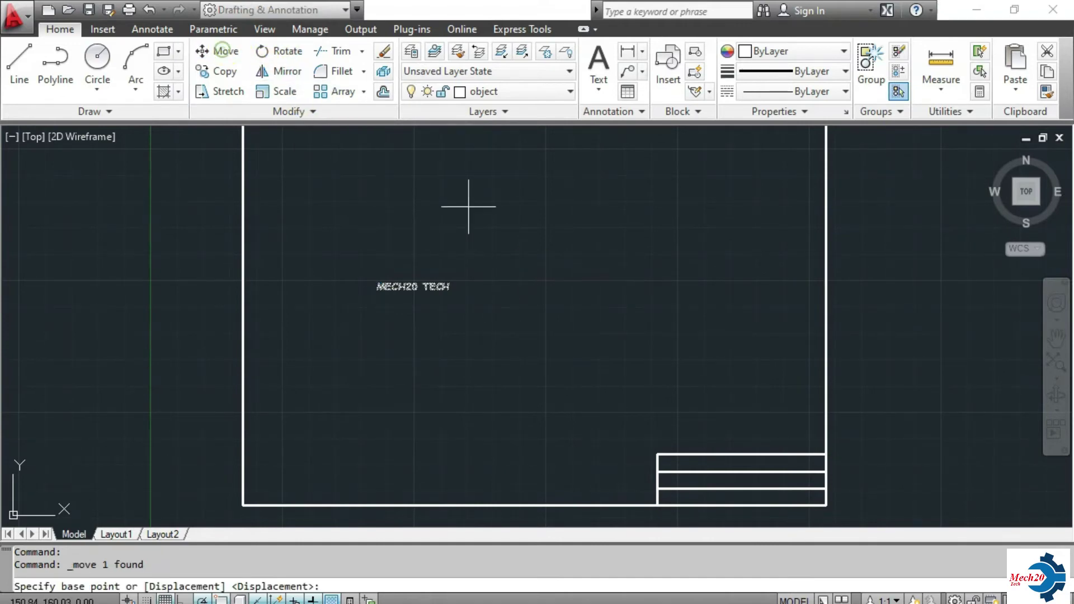
pyautogui.click(408, 284)
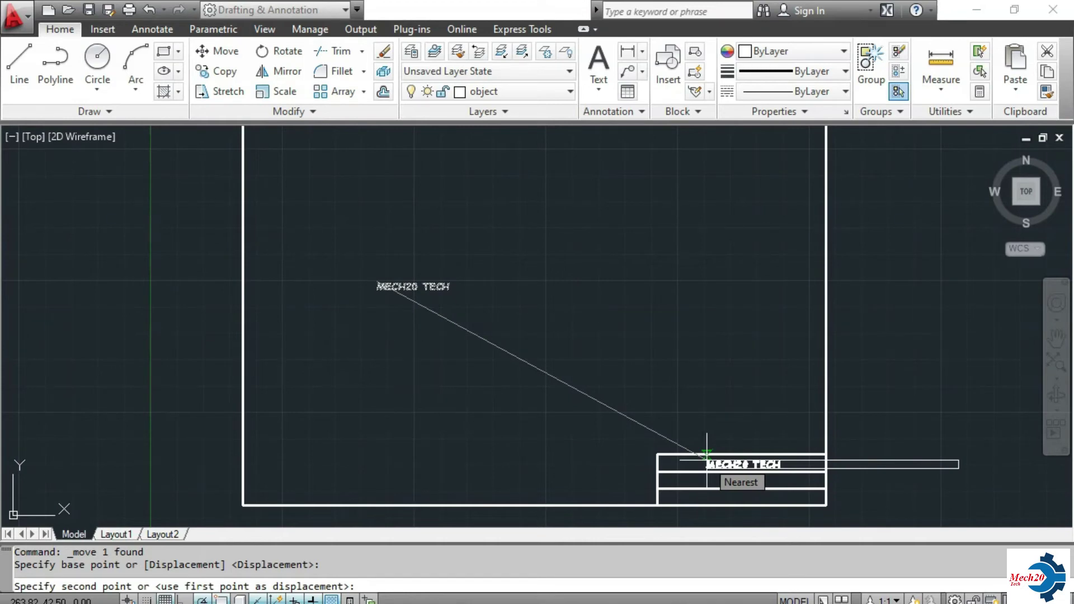
pyautogui.scroll(4, 706, 460)
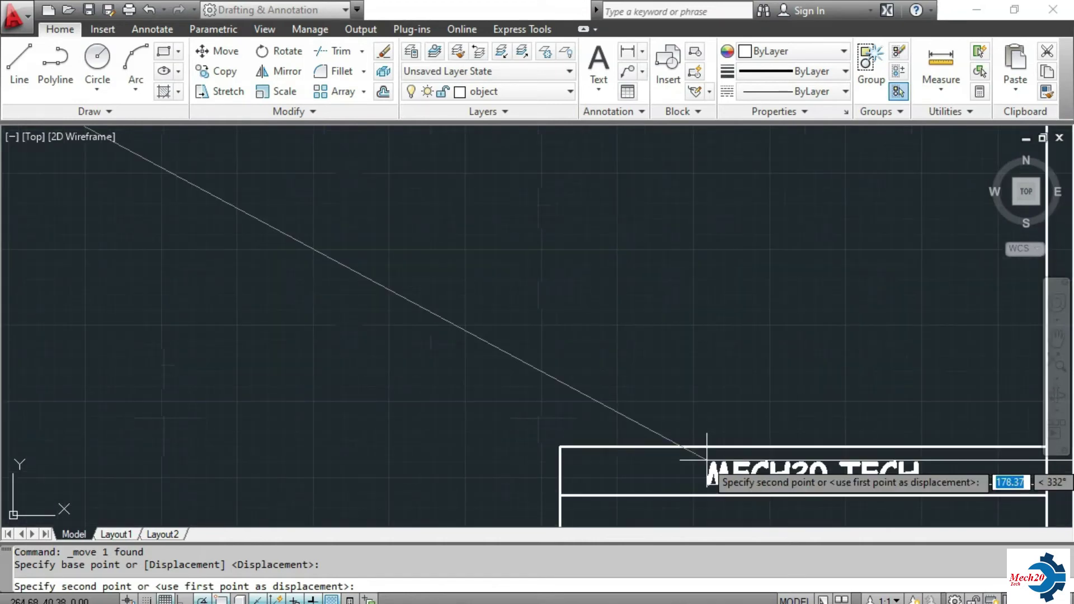
pyautogui.scroll(-5, 730, 460)
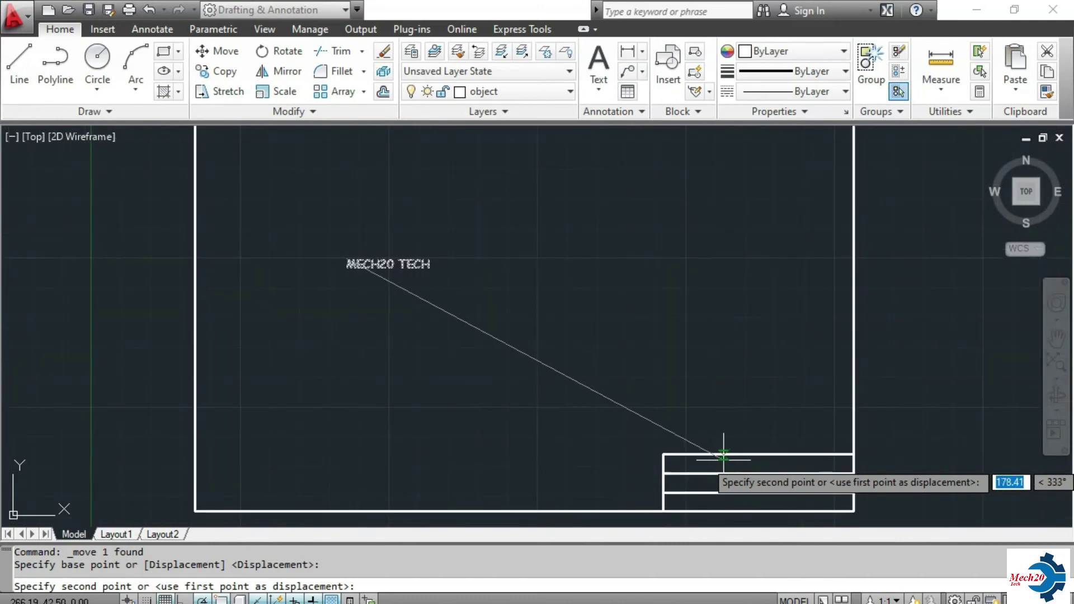
pyautogui.scroll(5, 716, 452)
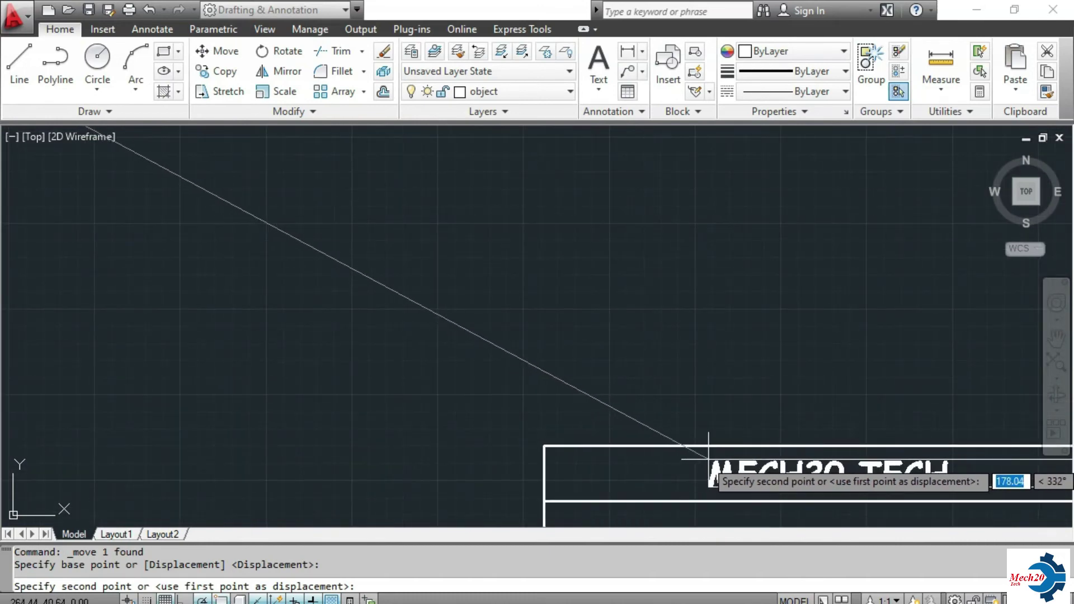
pyautogui.click(710, 458)
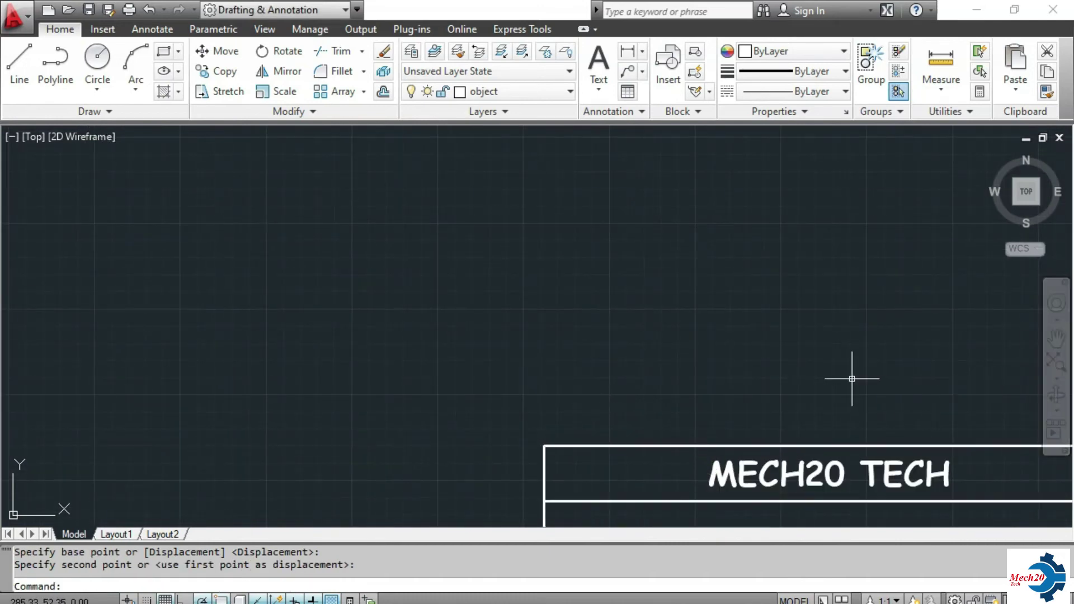
pyautogui.scroll(-4, 834, 379)
pyautogui.scroll(-4, 834, 380)
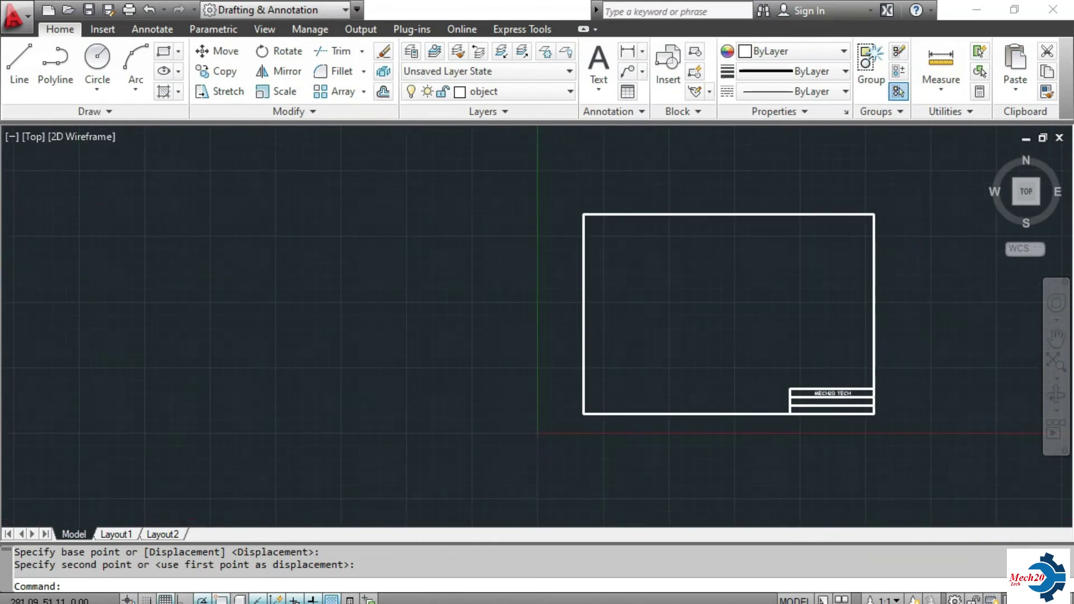
pyautogui.scroll(3, 839, 384)
pyautogui.scroll(2, 838, 389)
pyautogui.scroll(2, 838, 390)
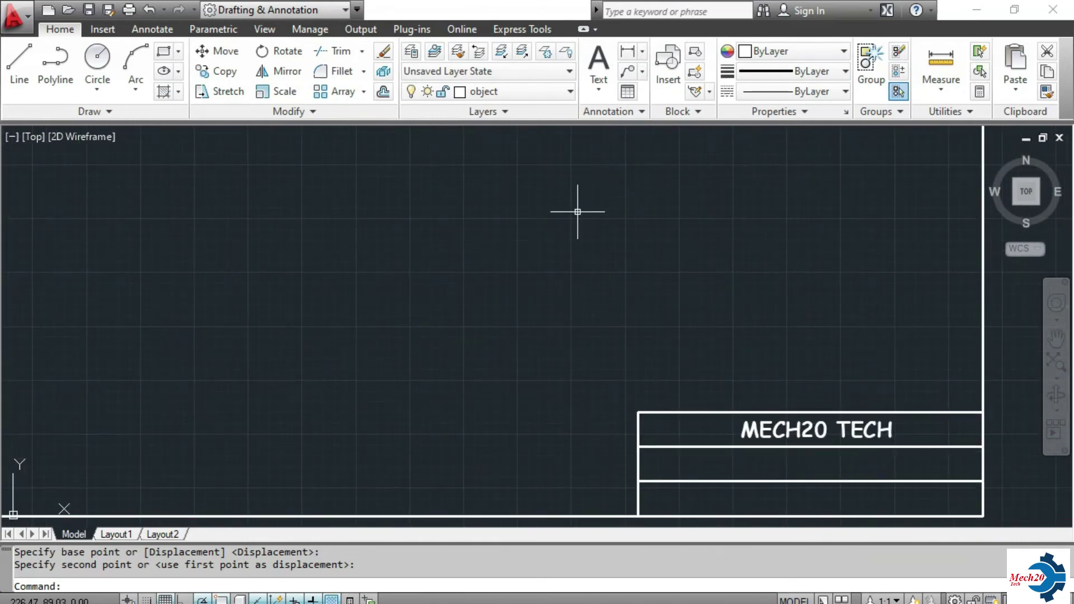
# - Write 'b.ECH CSE/ SEC A' as multiline text spanning the title block's middle row
pyautogui.click(582, 126)
pyautogui.click(608, 47)
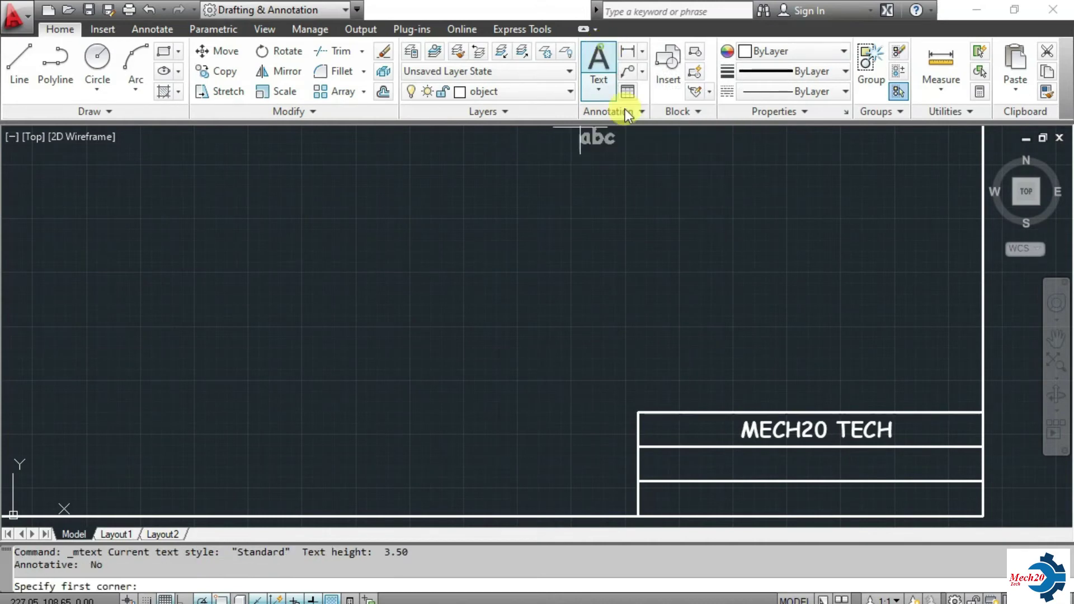
pyautogui.click(661, 458)
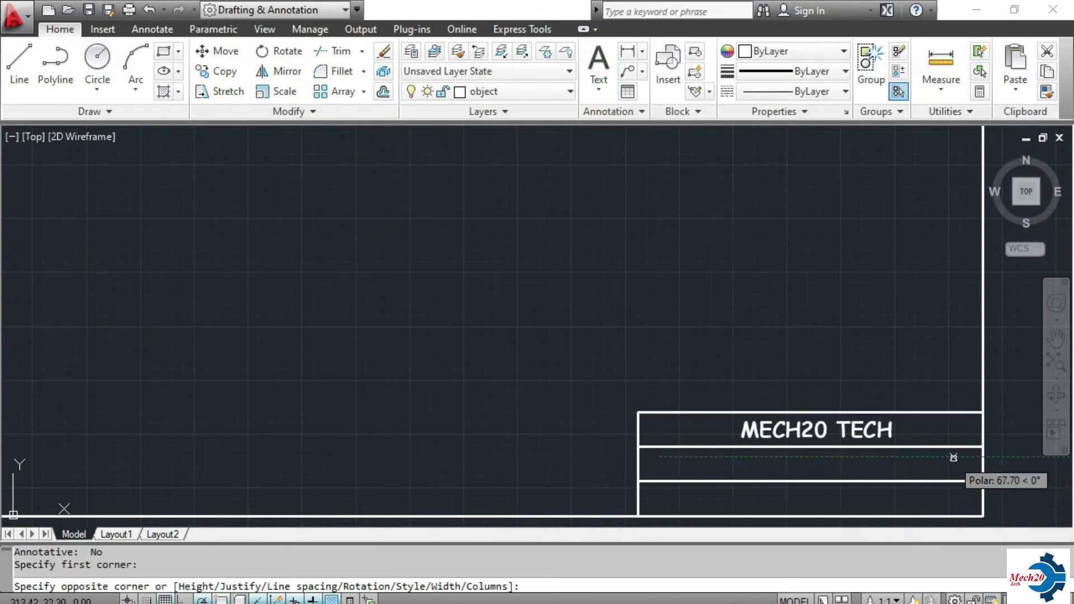
pyautogui.click(965, 472)
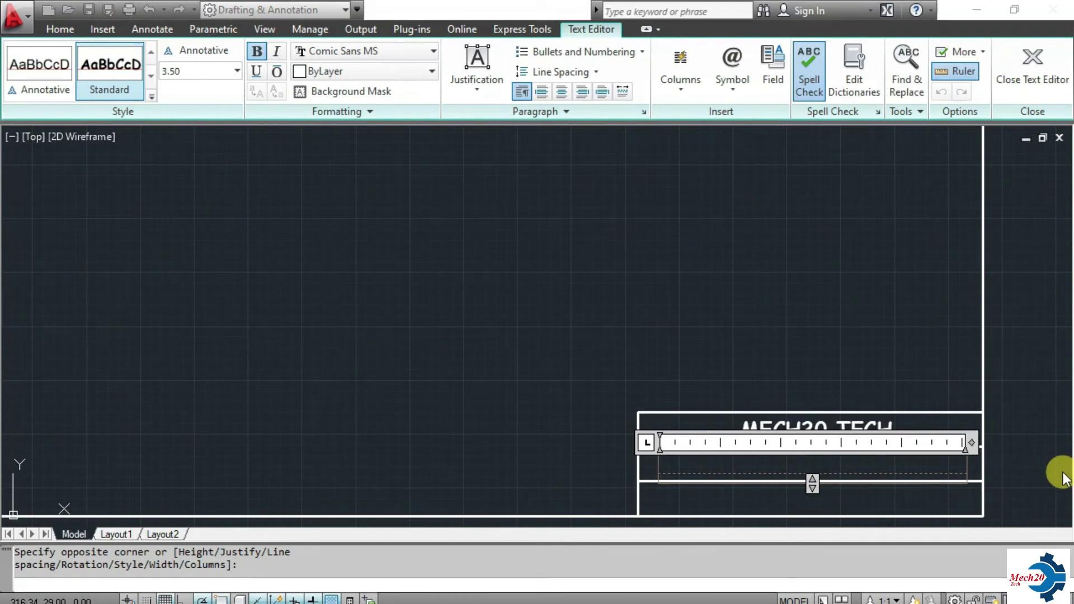
pyautogui.write('b.ECH cSE')
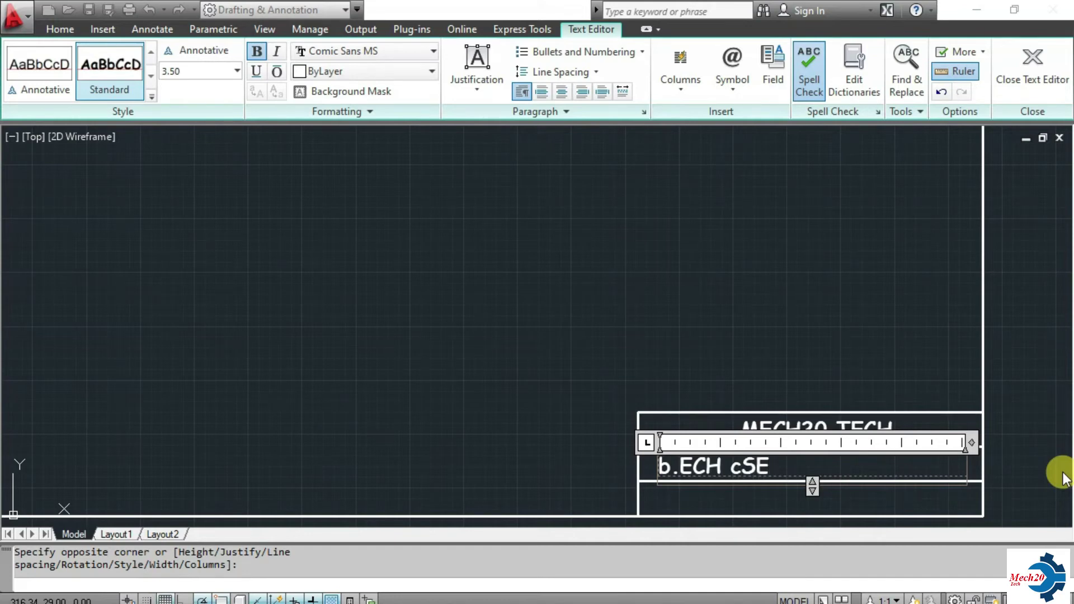
pyautogui.press('BackSpace')
pyautogui.press('BackSpace')
pyautogui.press('BackSpace')
pyautogui.write('EC ')
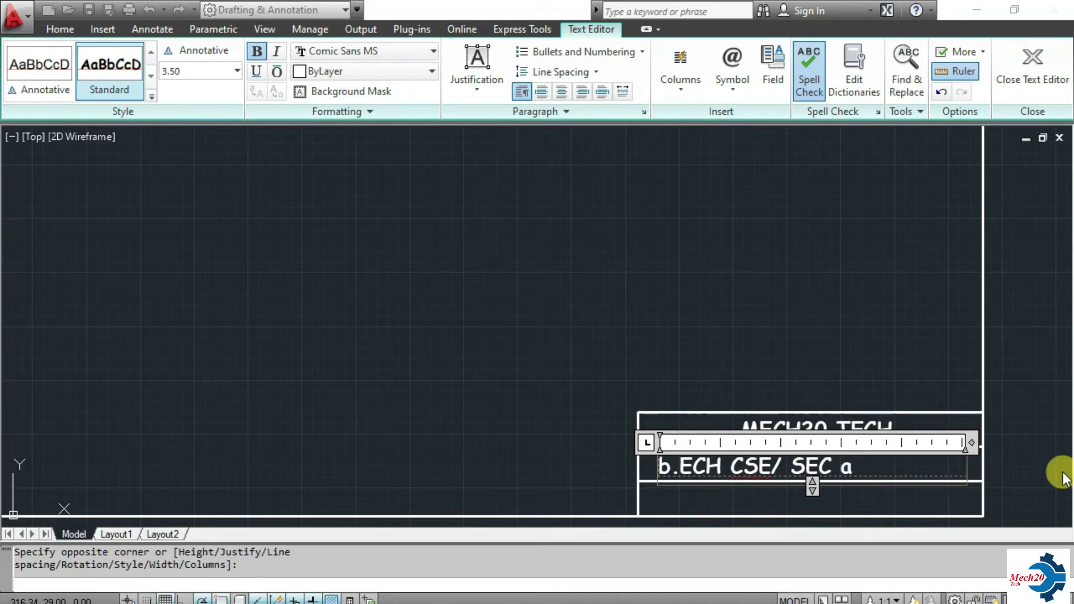
pyautogui.write('A')
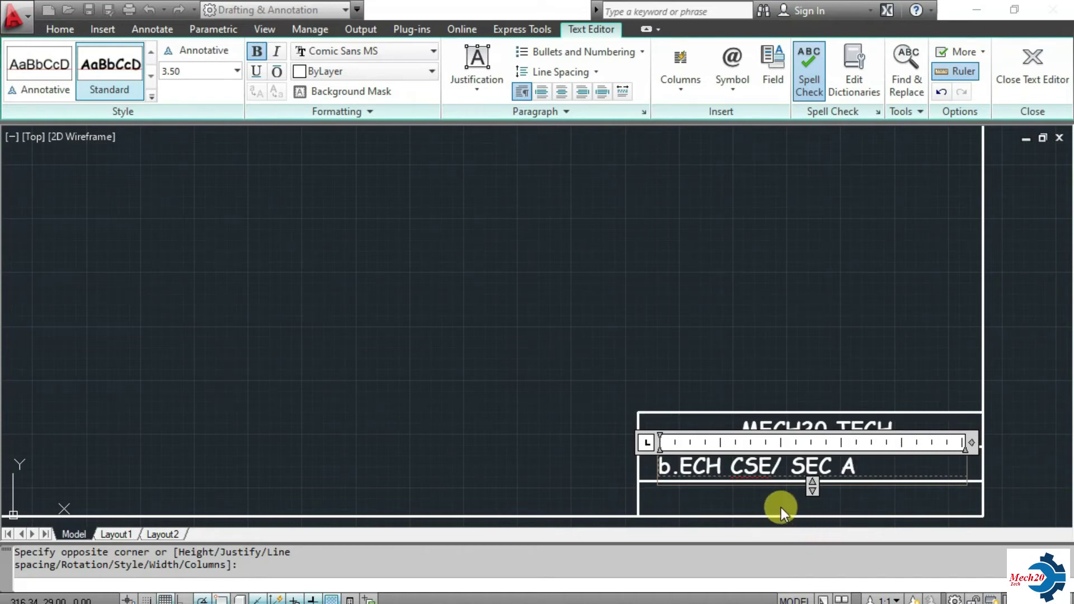
pyautogui.click(781, 508)
pyautogui.click(780, 484)
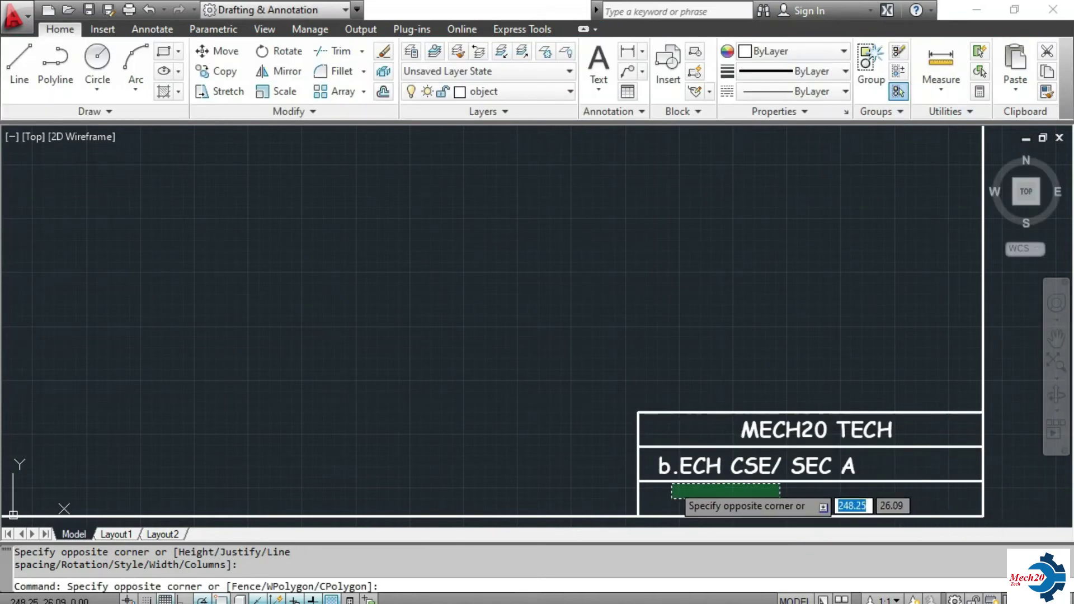
pyautogui.press('Escape')
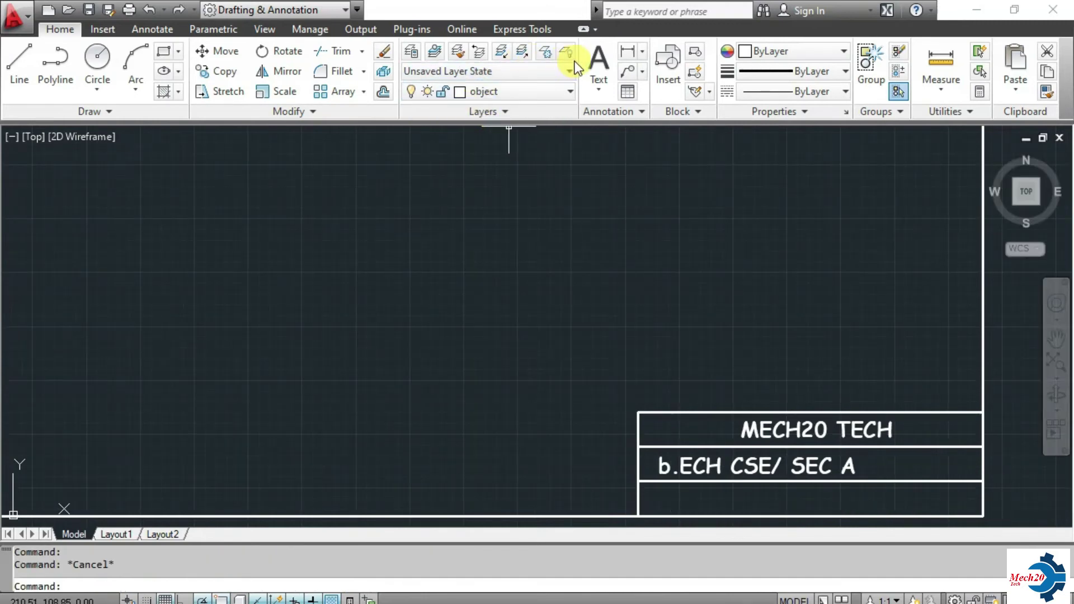
# - Write the number 120458952 as multiline text in the title block's bottom row
pyautogui.click(590, 54)
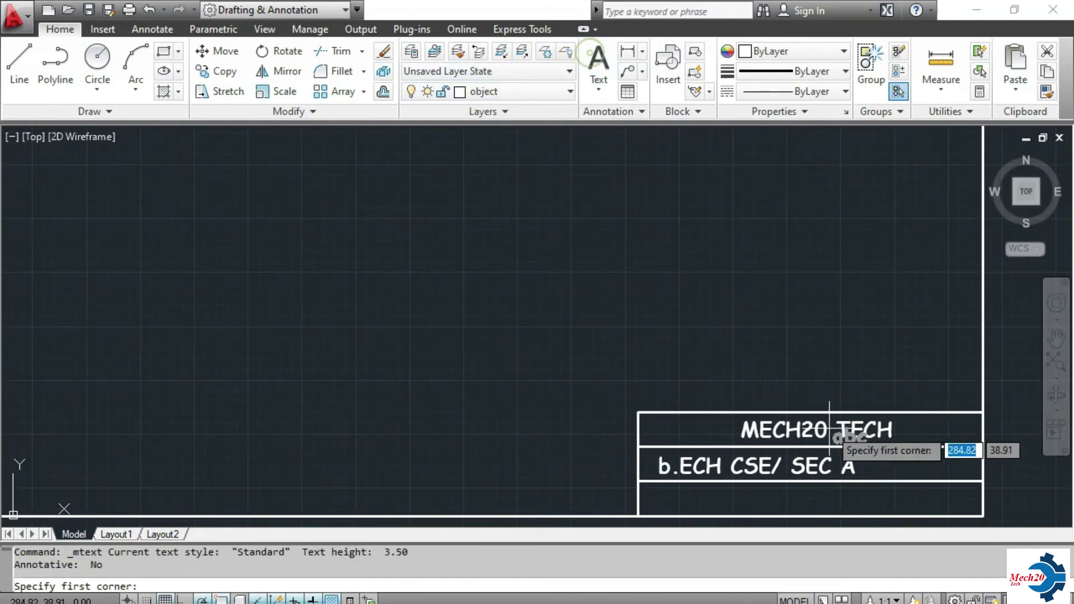
pyautogui.click(689, 482)
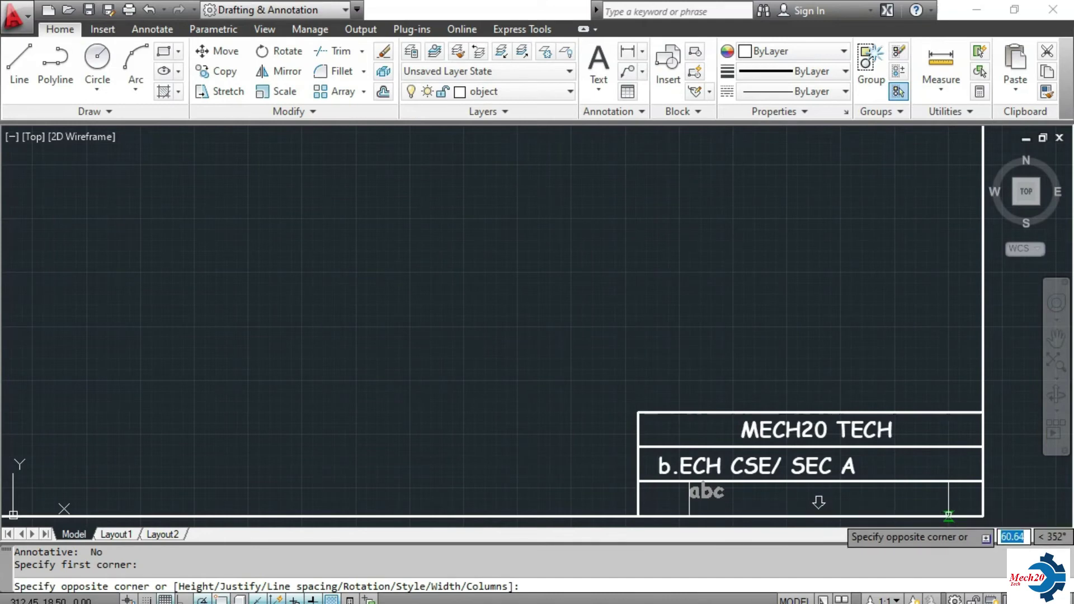
pyautogui.click(949, 514)
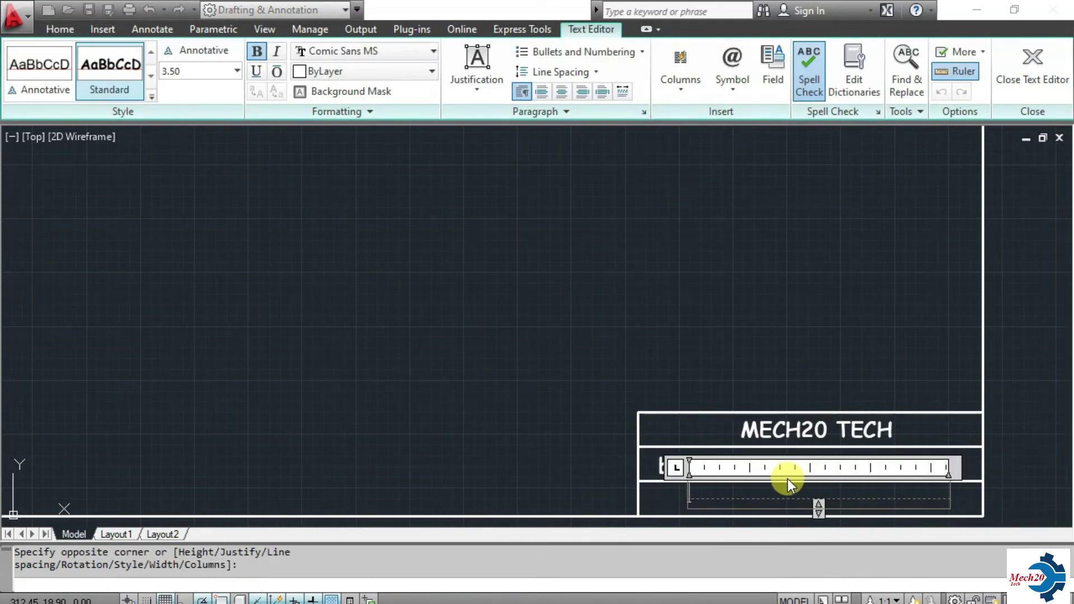
pyautogui.write('120458952')
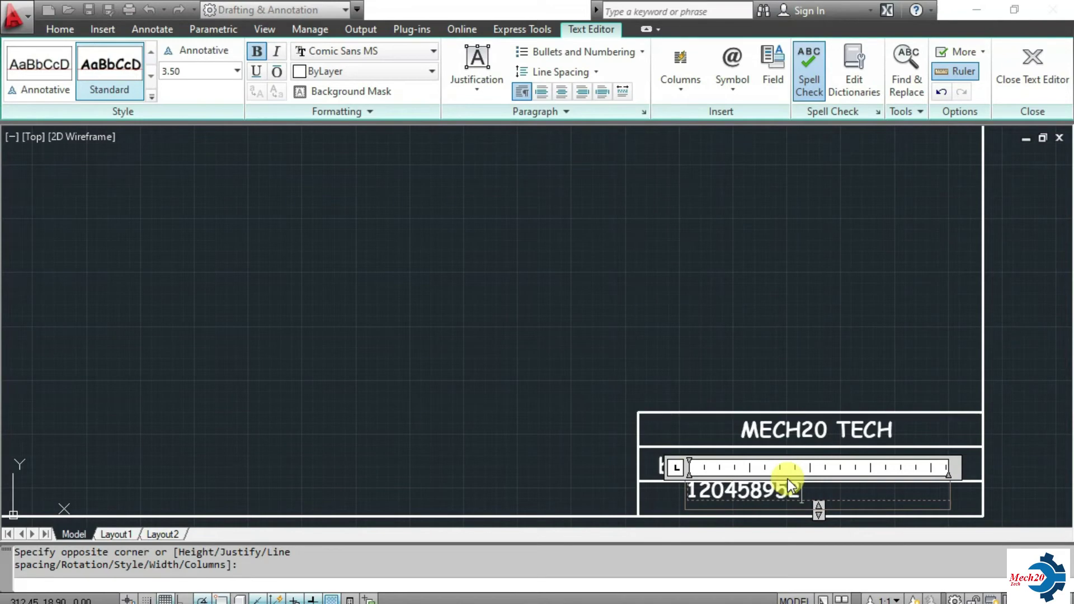
pyautogui.click(564, 443)
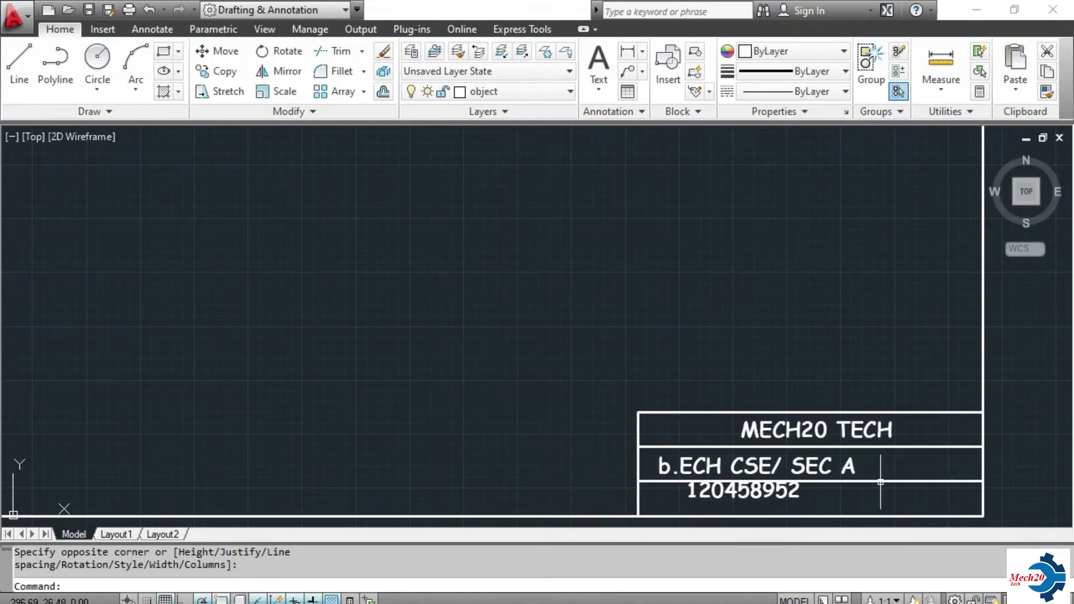
pyautogui.moveTo(744, 360); pyautogui.dragTo(727, 341, button='middle')
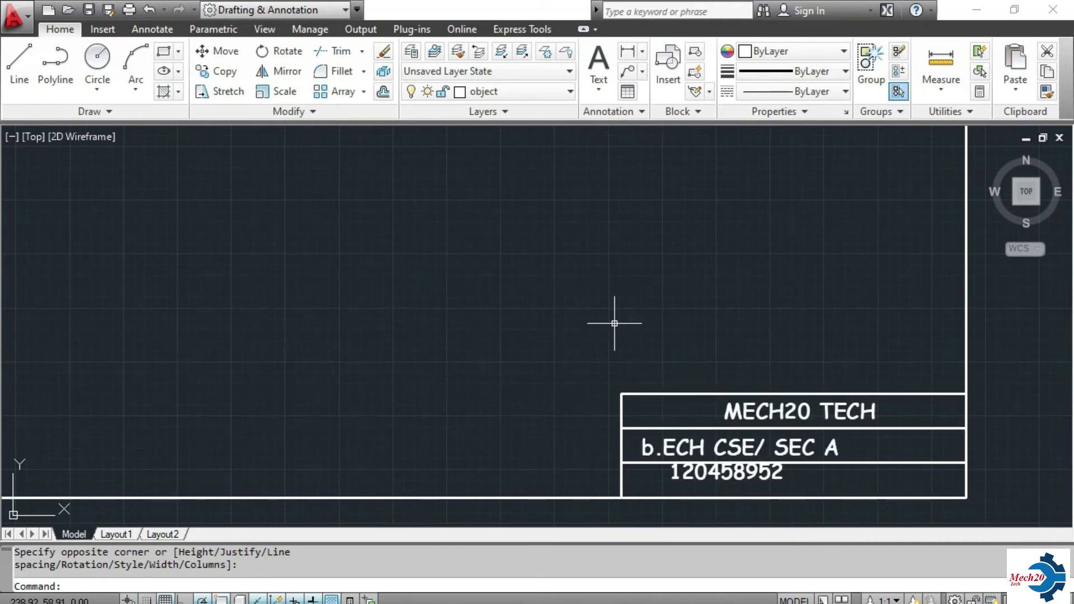
# - Move the b.ECH CSE/ SEC A text right to centre it in the middle row
pyautogui.click(727, 448)
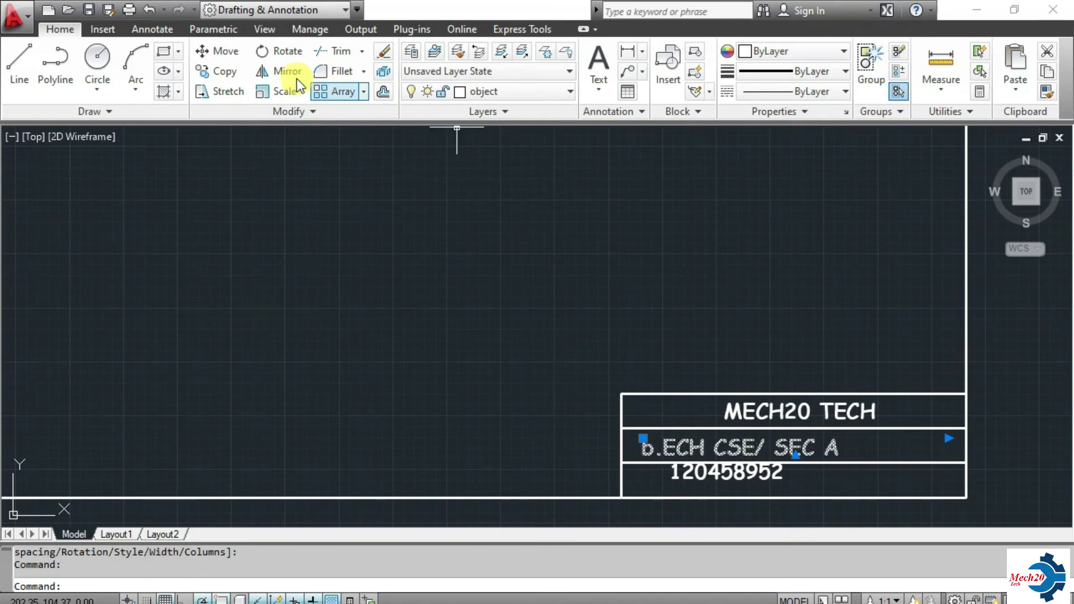
pyautogui.click(220, 48)
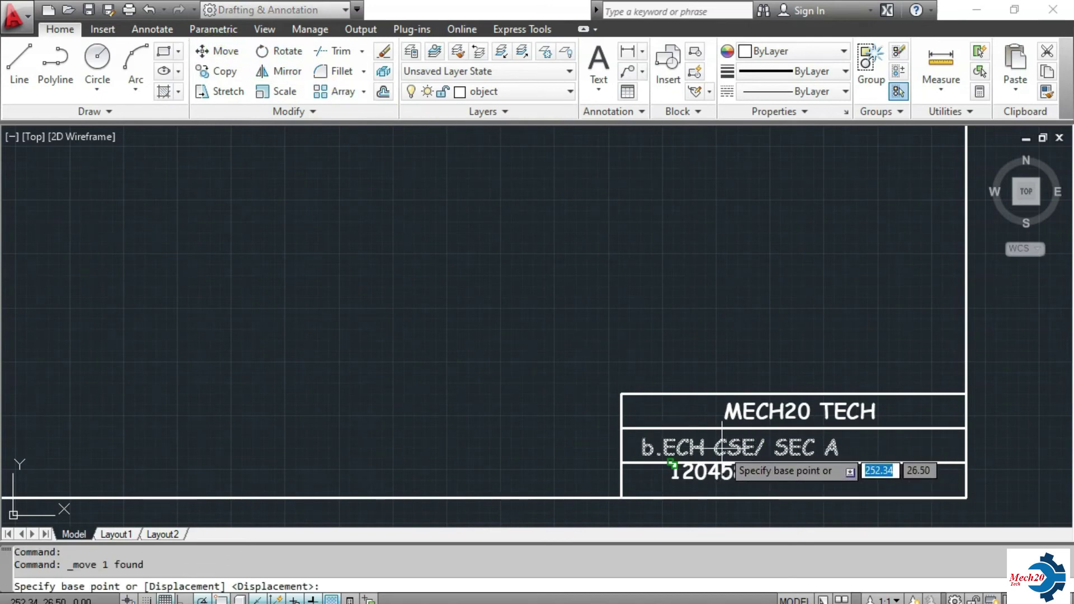
pyautogui.click(672, 464)
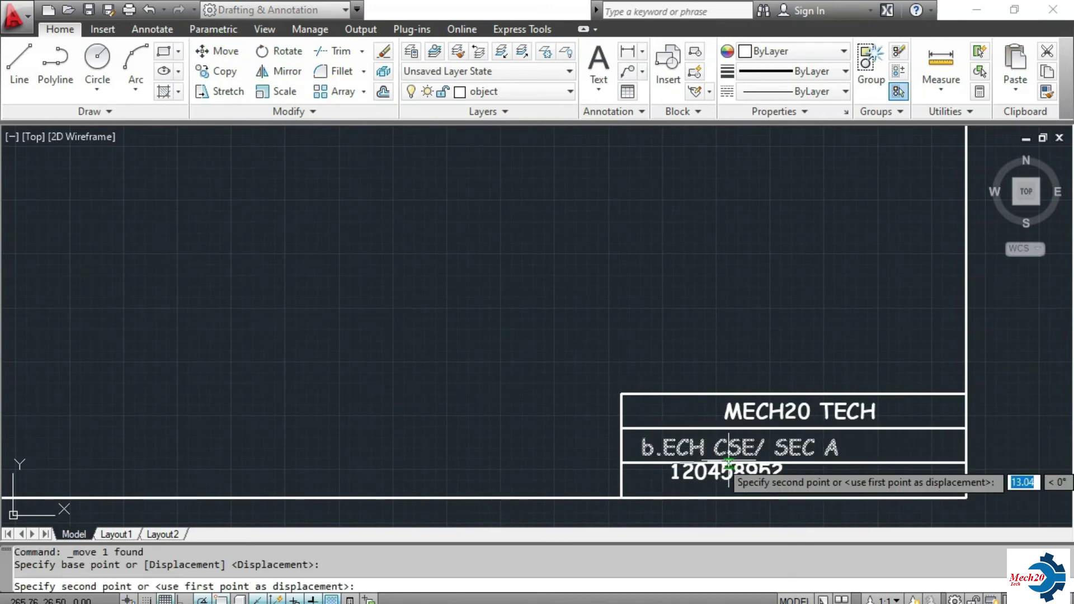
pyautogui.click(728, 462)
# - Move the 120458952 number right to centre it in the bottom row
pyautogui.click(739, 472)
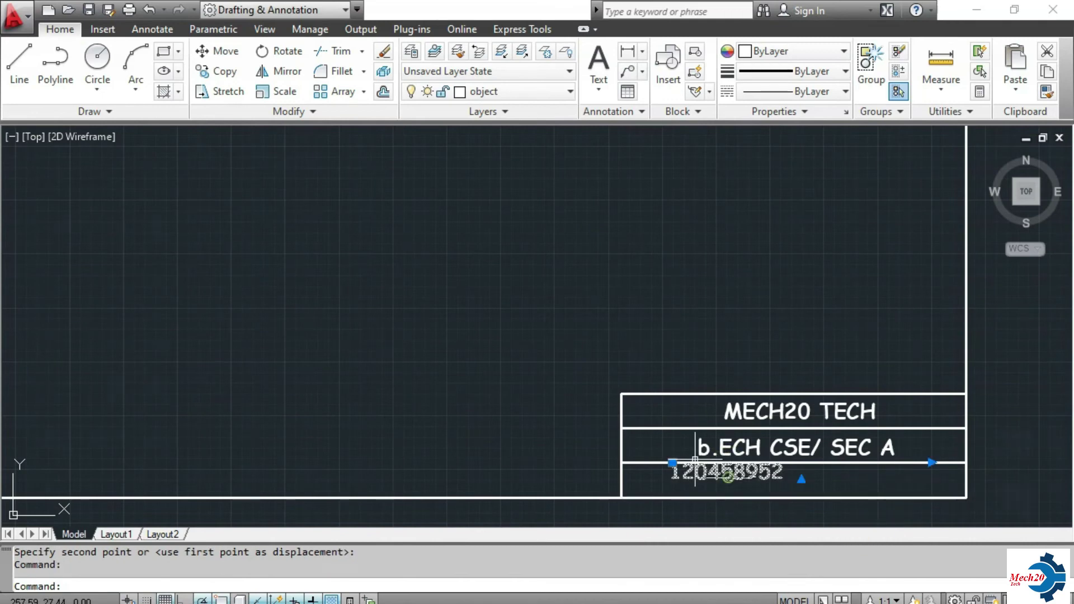
pyautogui.click(220, 45)
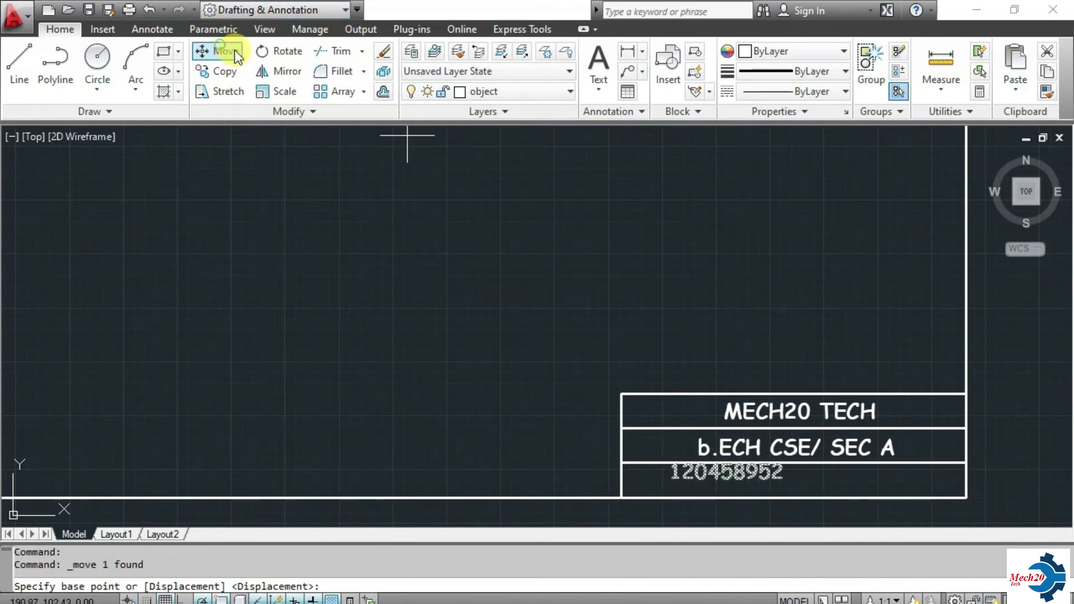
pyautogui.click(716, 463)
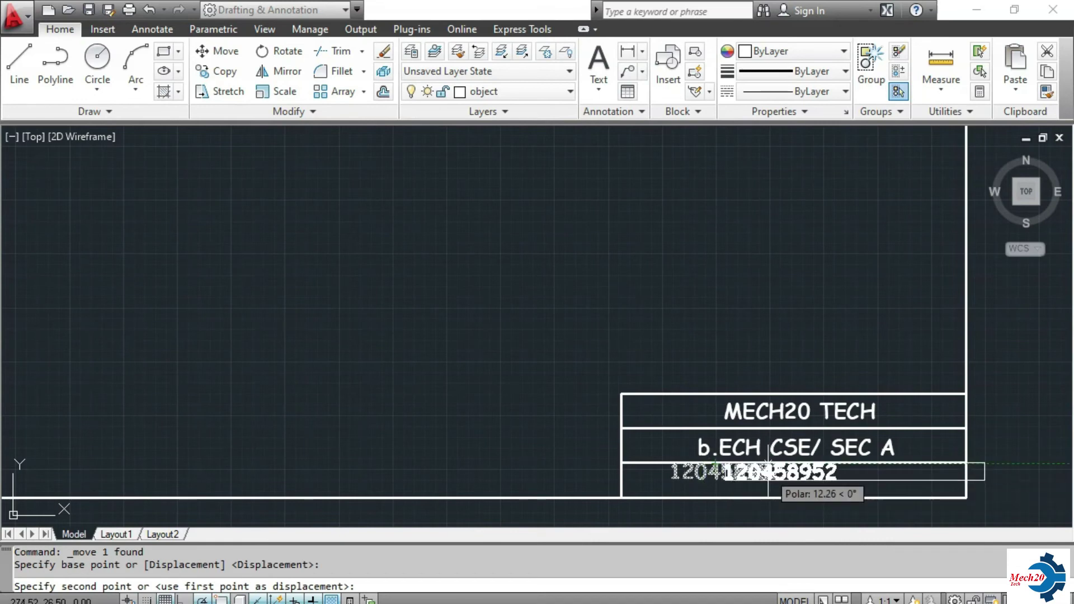
pyautogui.scroll(2, 770, 475)
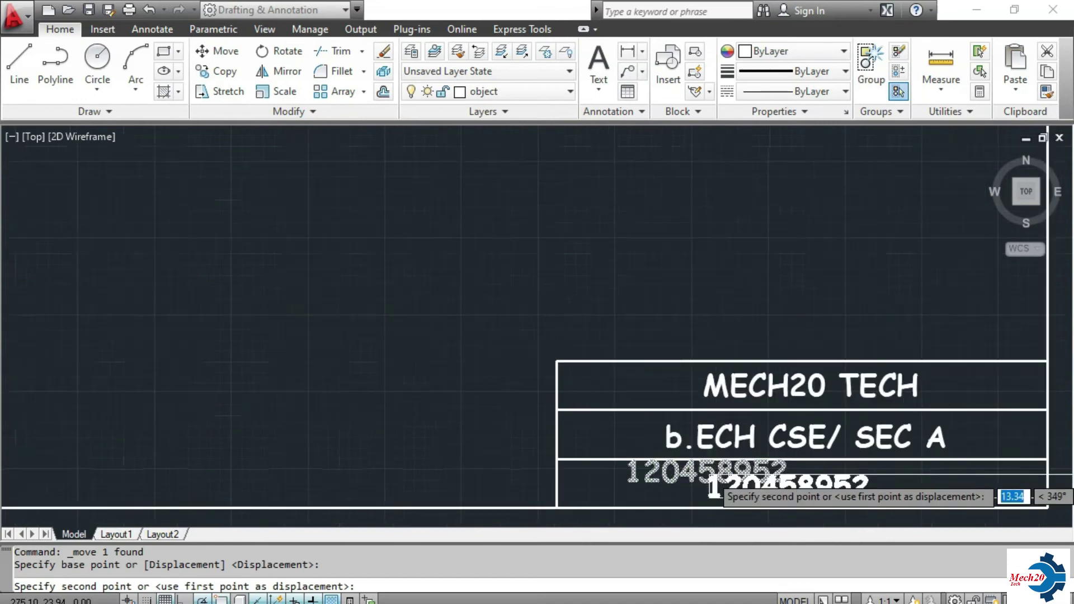
pyautogui.scroll(2, 770, 476)
pyautogui.click(770, 475)
pyautogui.scroll(-1, 460, 279)
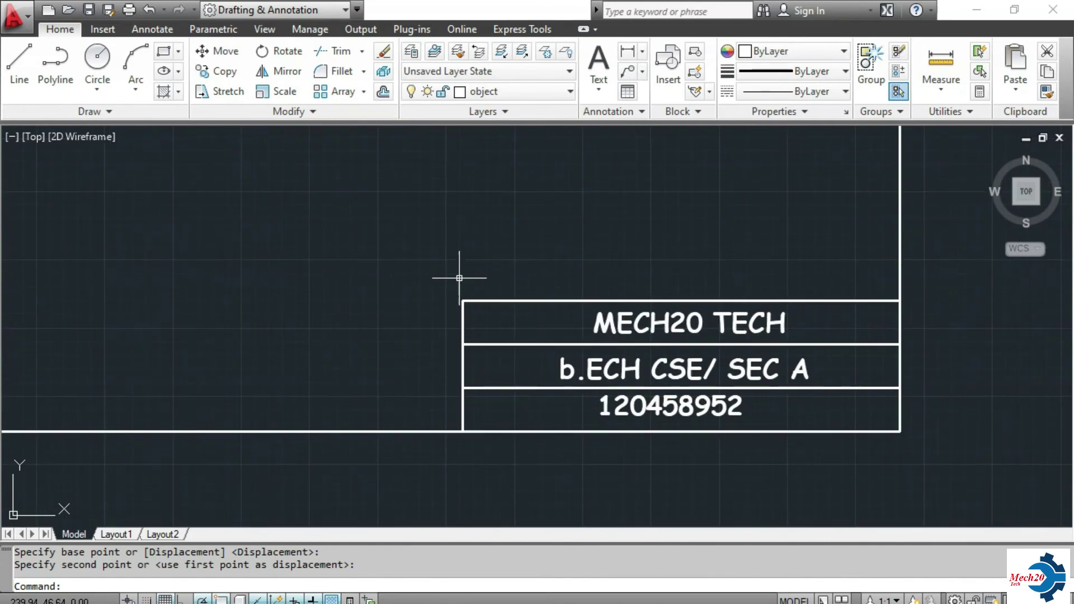
pyautogui.scroll(-3, 459, 278)
pyautogui.hotkey('ctrl', 's')
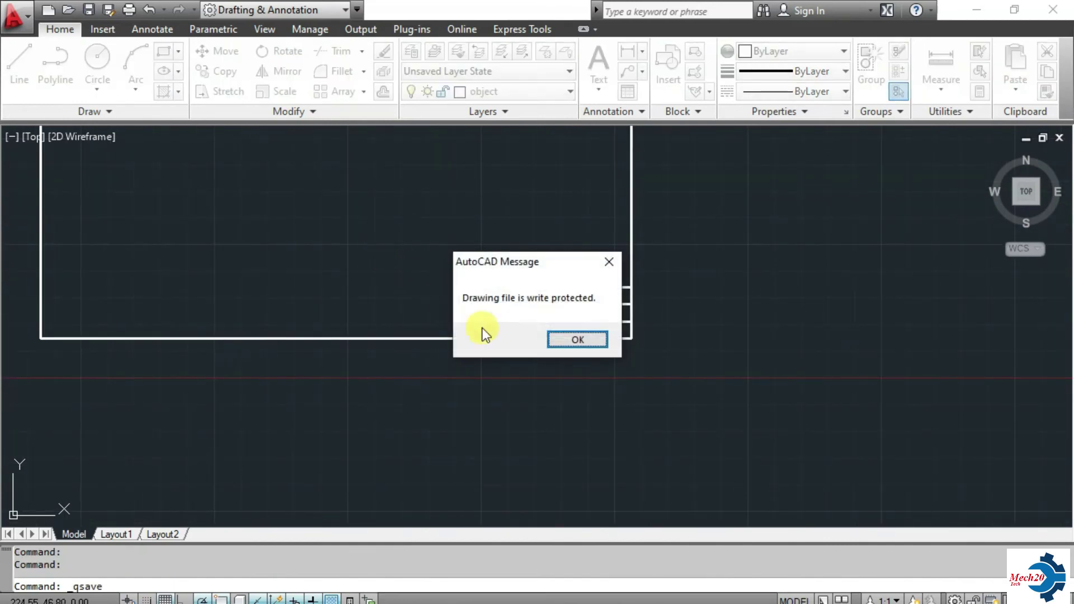
pyautogui.click(565, 347)
pyautogui.scroll(-4, 405, 296)
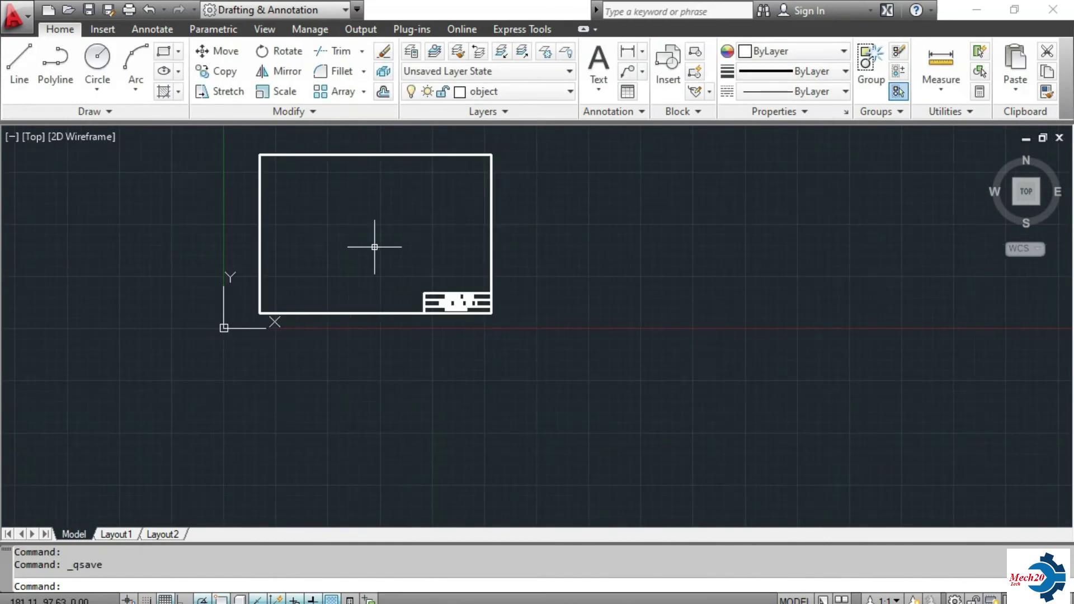
pyautogui.moveTo(375, 247); pyautogui.dragTo(528, 343, button='middle')
pyautogui.scroll(5, 529, 347)
pyautogui.scroll(-2, 512, 338)
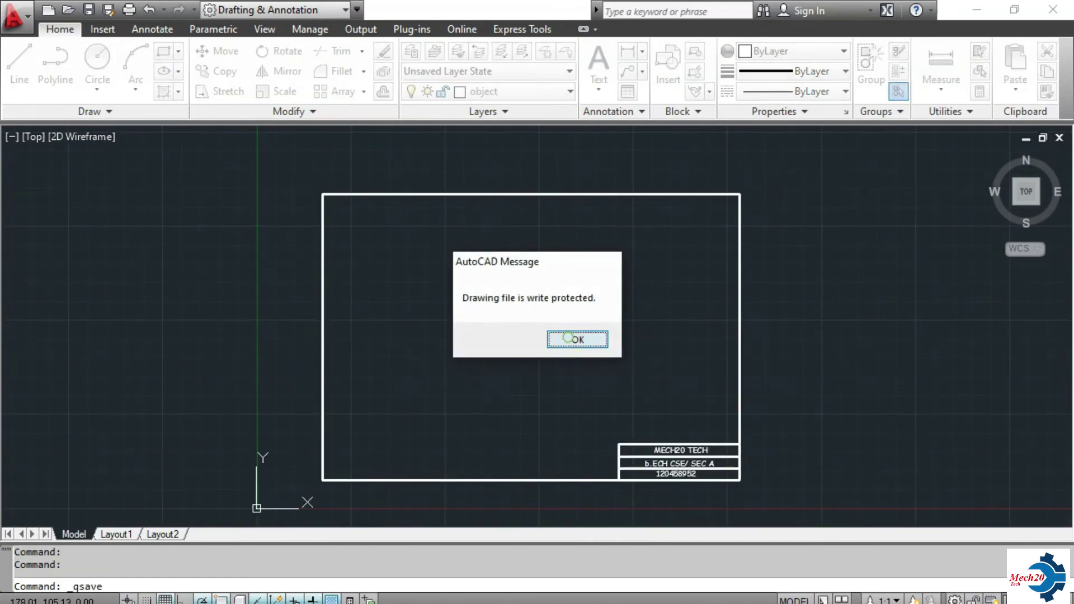
pyautogui.click(609, 262)
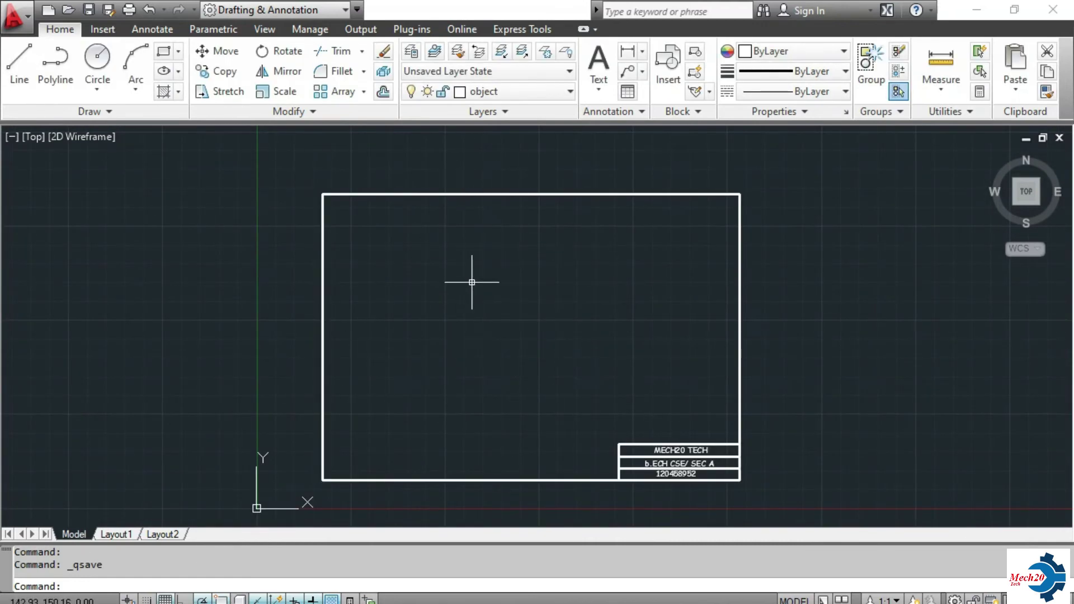
# - Draw a horizontal line across the sheet on the current layer, then erase it
pyautogui.click(19, 59)
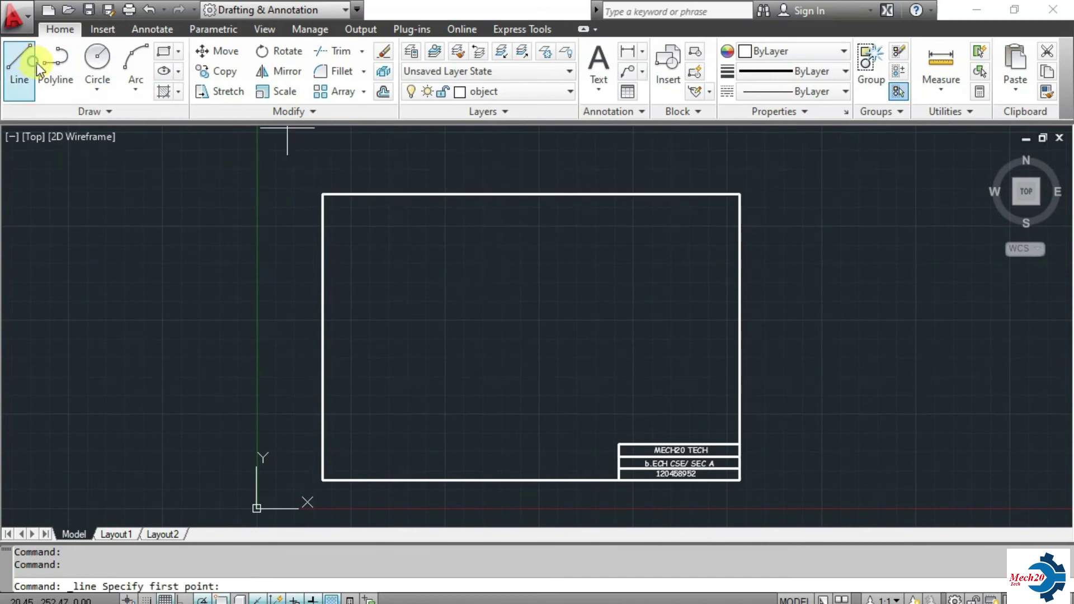
pyautogui.click(366, 329)
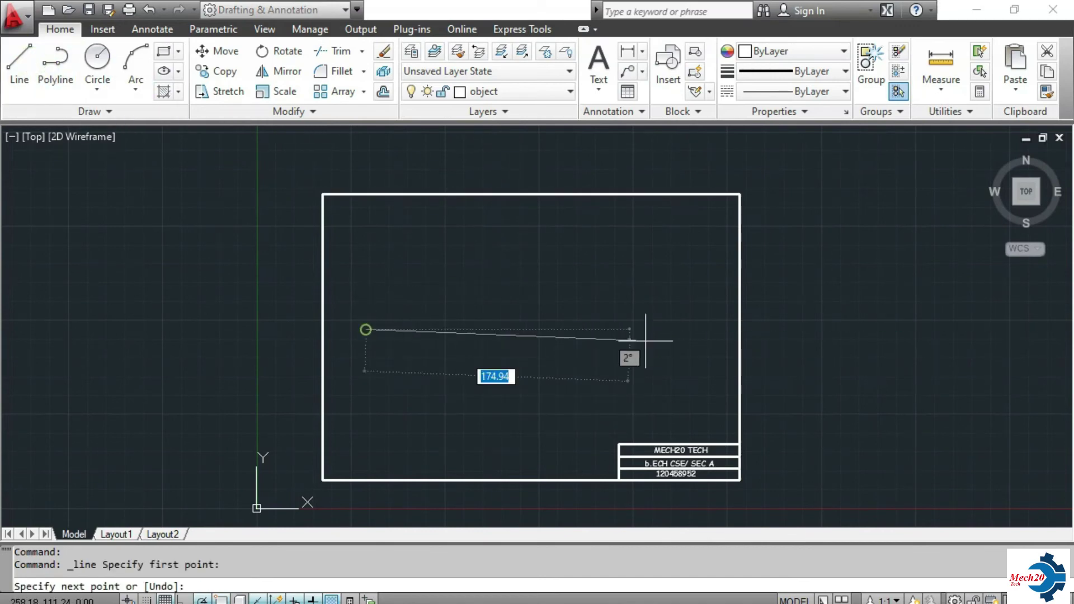
pyautogui.click(699, 329)
pyautogui.press('Escape')
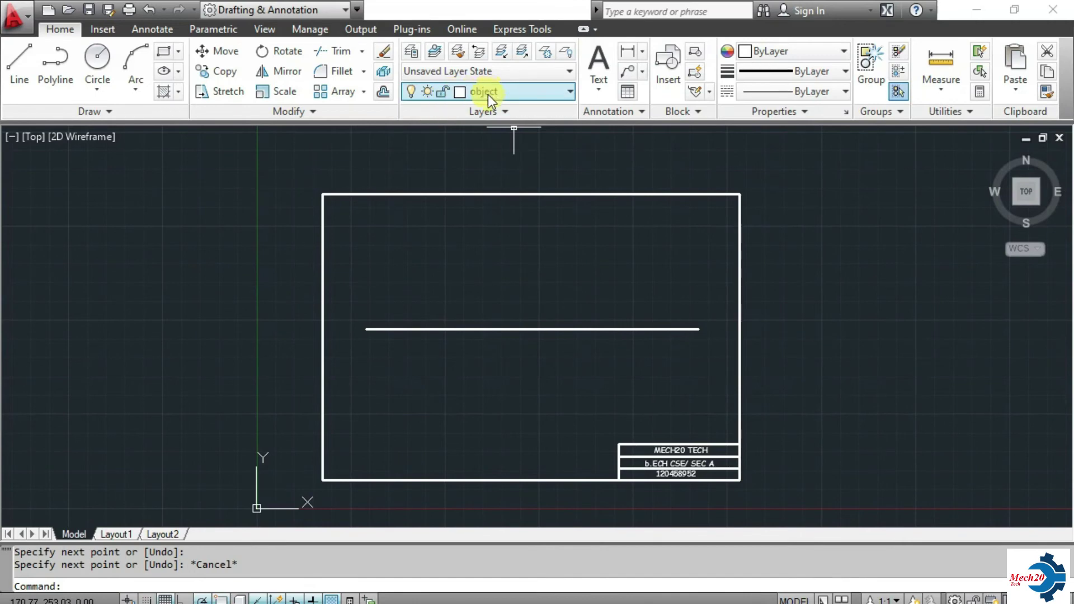
pyautogui.click(558, 330)
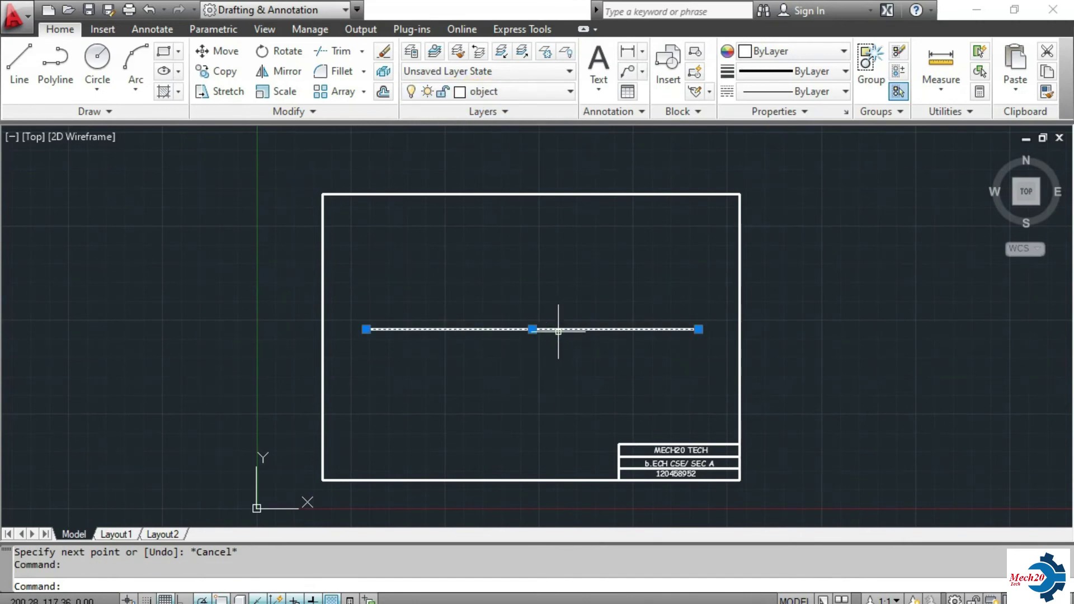
pyautogui.press('Delete')
# - Make projection the current layer and draw a cyan horizontal line across the sheet
pyautogui.click(495, 93)
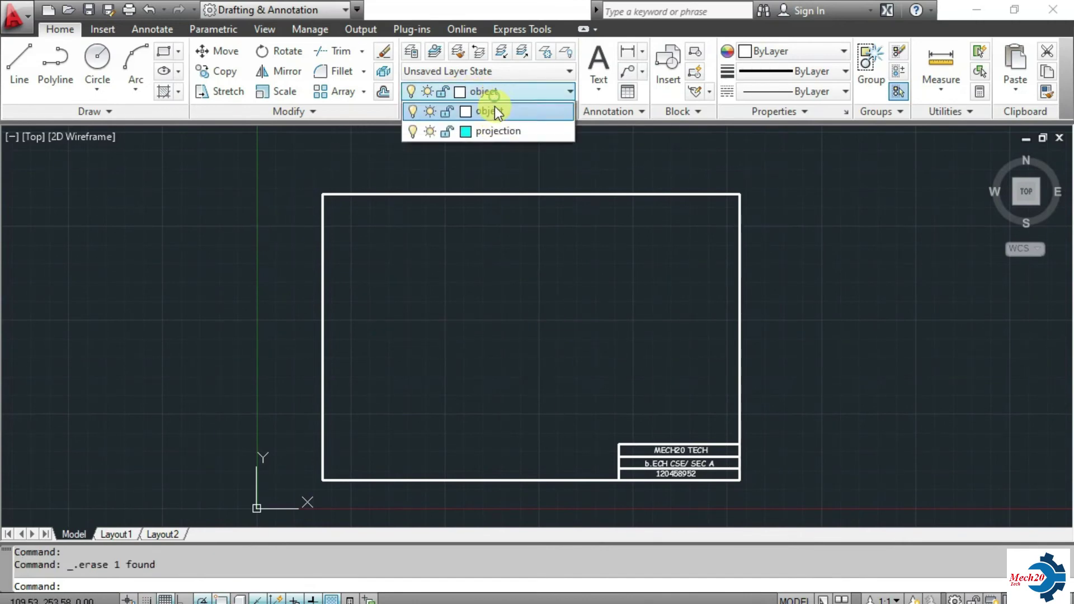
pyautogui.click(482, 149)
pyautogui.click(19, 61)
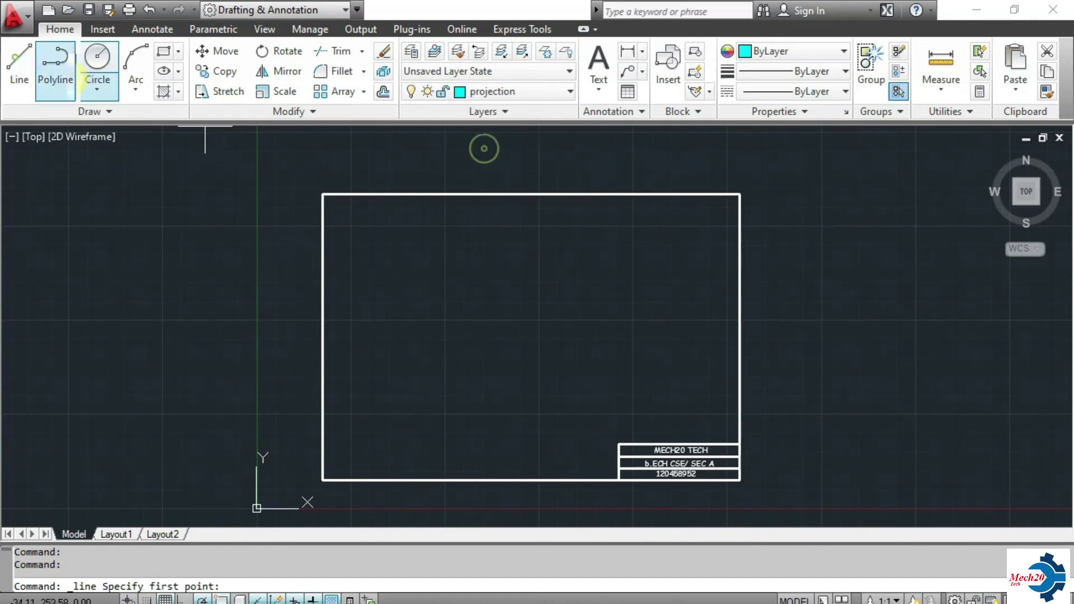
pyautogui.click(348, 331)
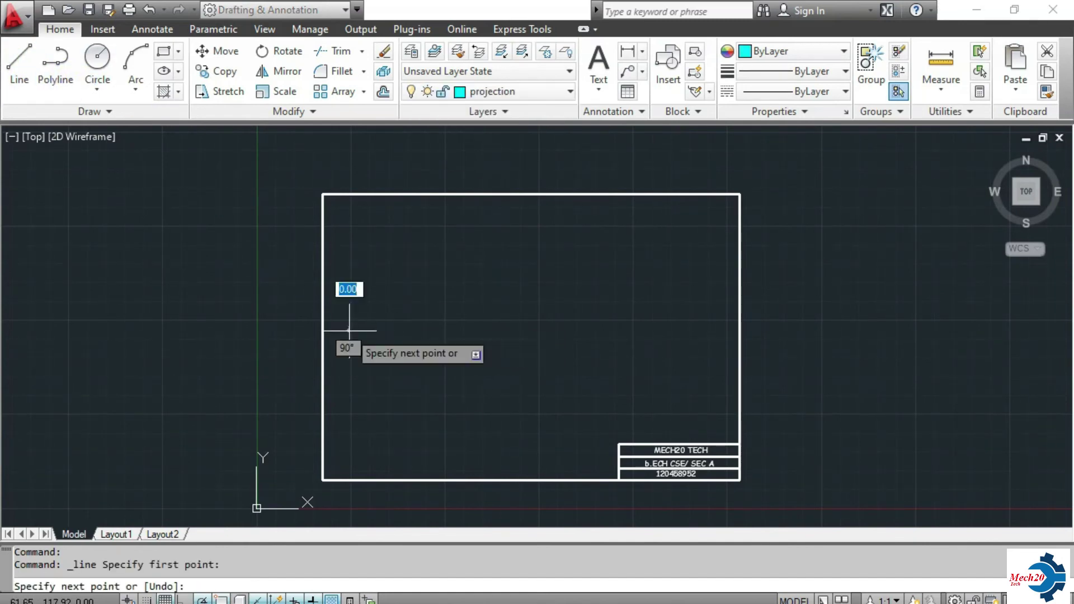
pyautogui.click(712, 331)
pyautogui.press('Escape')
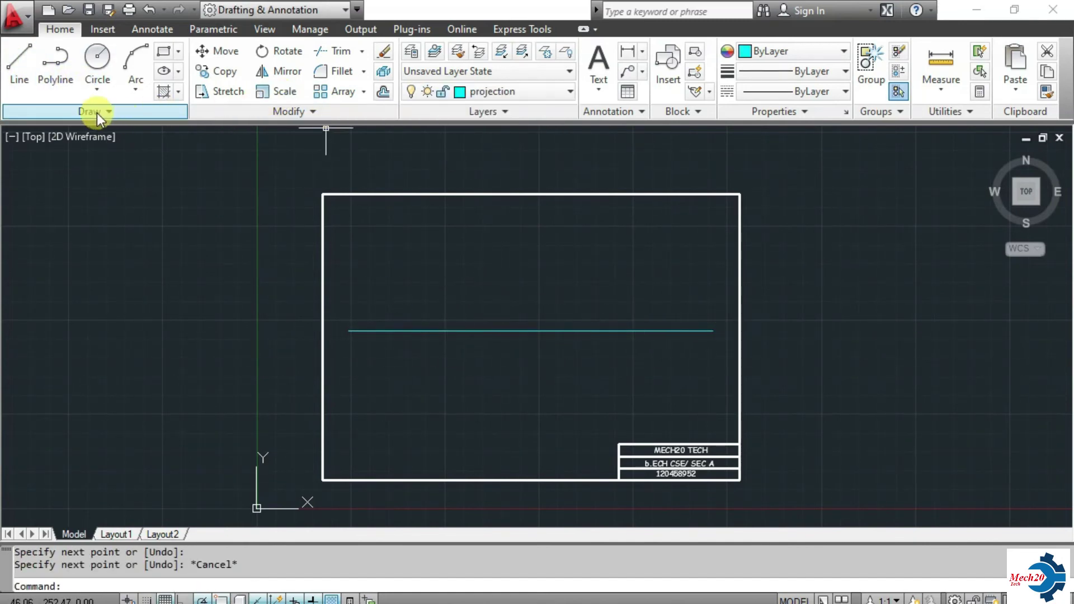
# - Draw a seven-point cyan polyline outline above and through the projection line
pyautogui.click(55, 62)
pyautogui.click(463, 275)
pyautogui.click(621, 236)
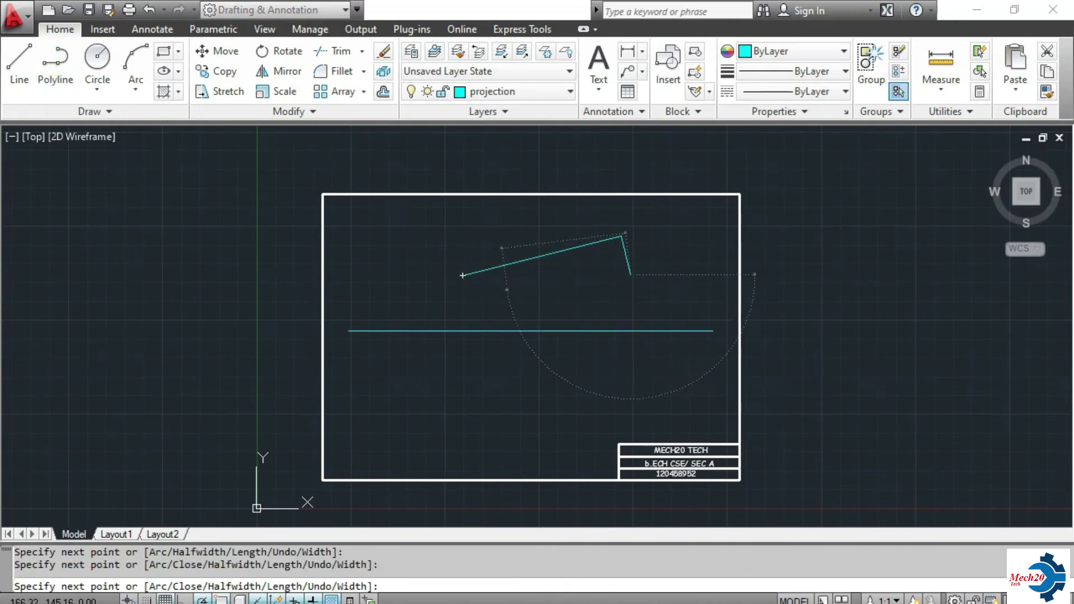
pyautogui.click(631, 275)
pyautogui.click(448, 289)
pyautogui.click(485, 354)
pyautogui.click(564, 354)
pyautogui.click(611, 325)
pyautogui.press('Escape')
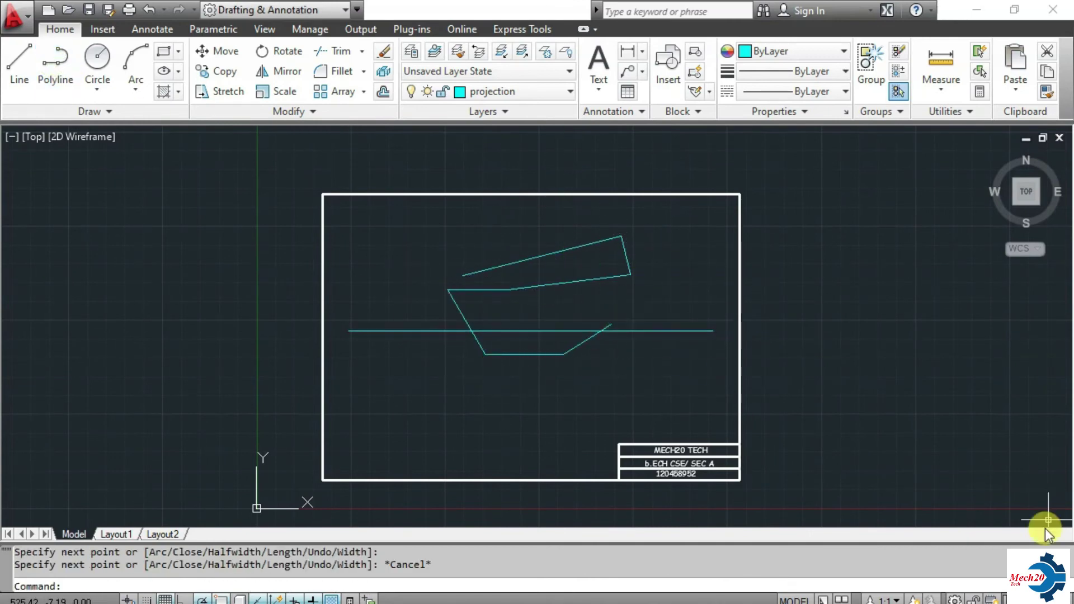
# - Zoom and pan around, undo the view changes, and zoom out to show the whole sheet smaller
pyautogui.scroll(-2, 861, 367)
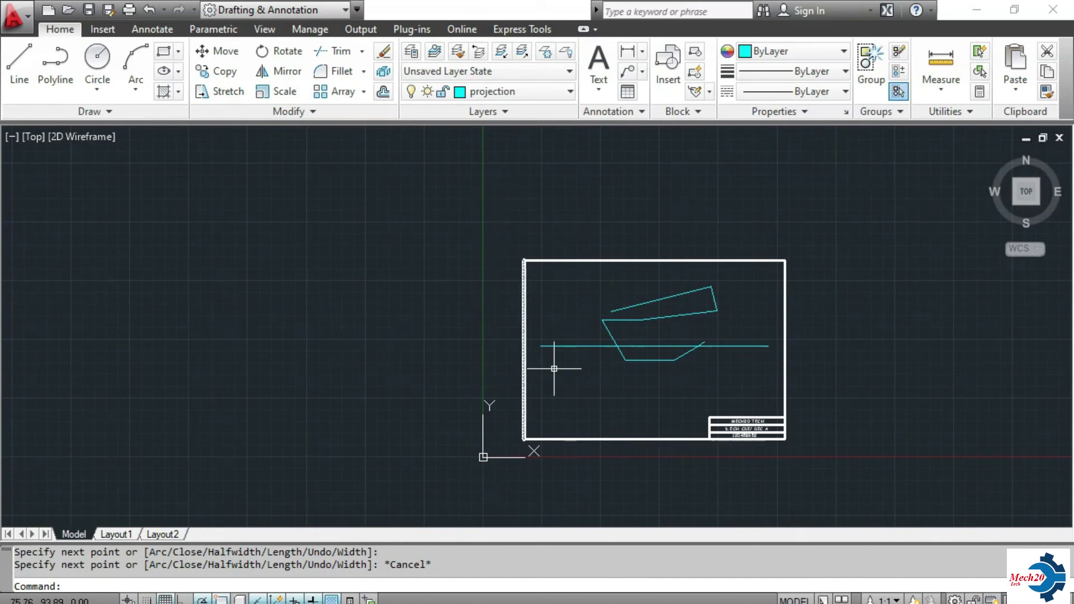
pyautogui.scroll(-2, 835, 329)
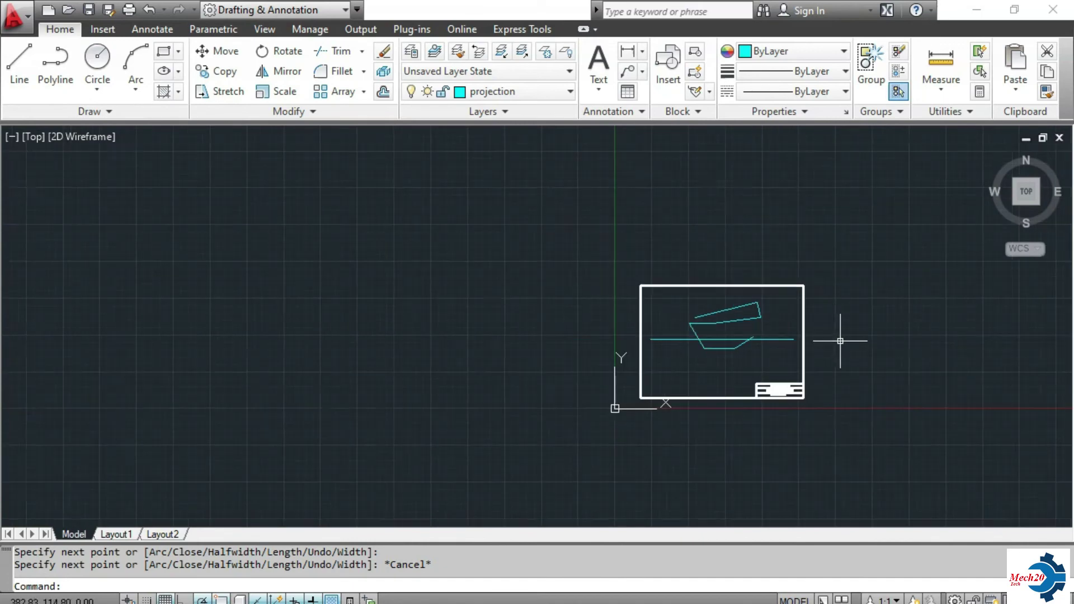
pyautogui.scroll(3, 840, 341)
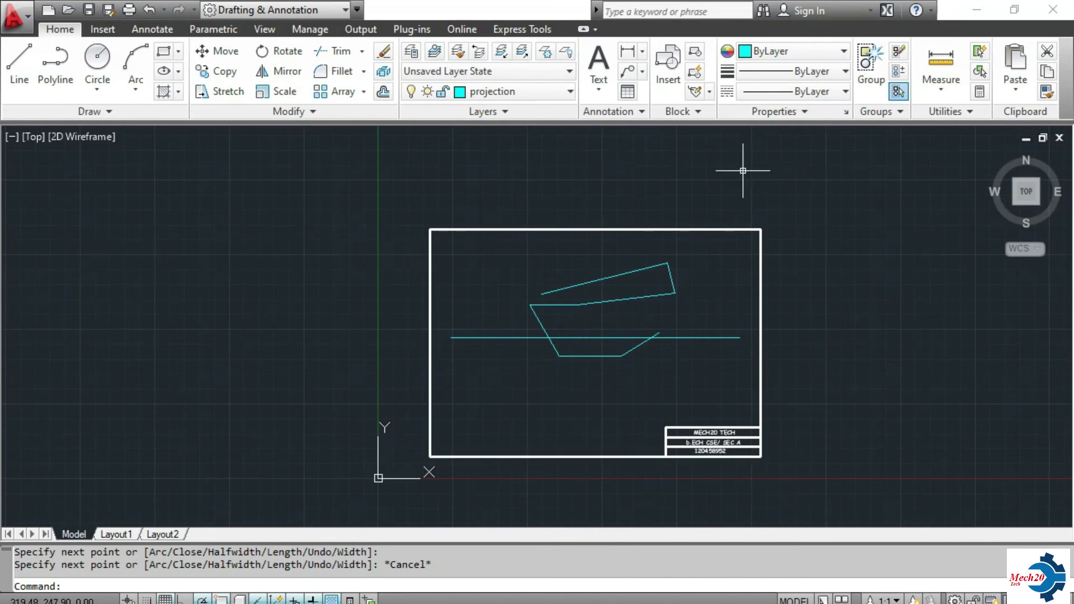
pyautogui.scroll(3, 766, 463)
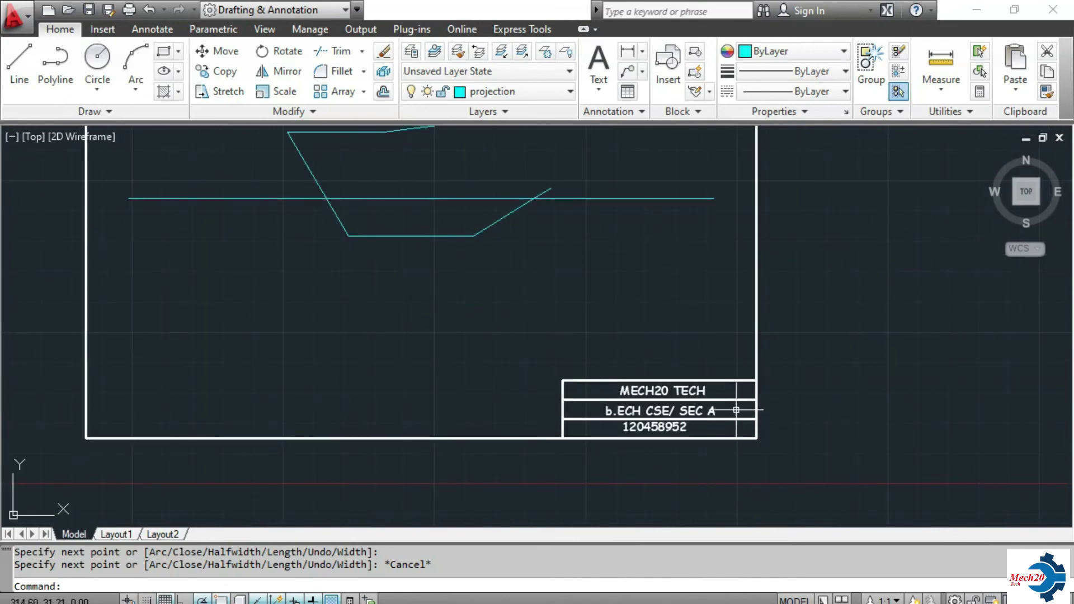
pyautogui.scroll(-2, 673, 409)
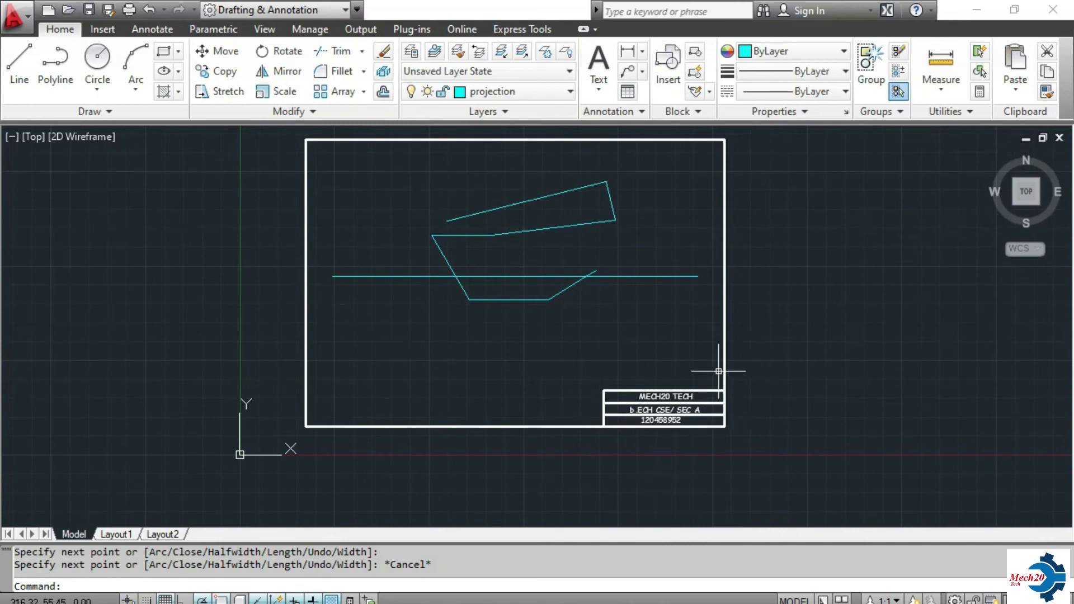
pyautogui.scroll(-2, 797, 266)
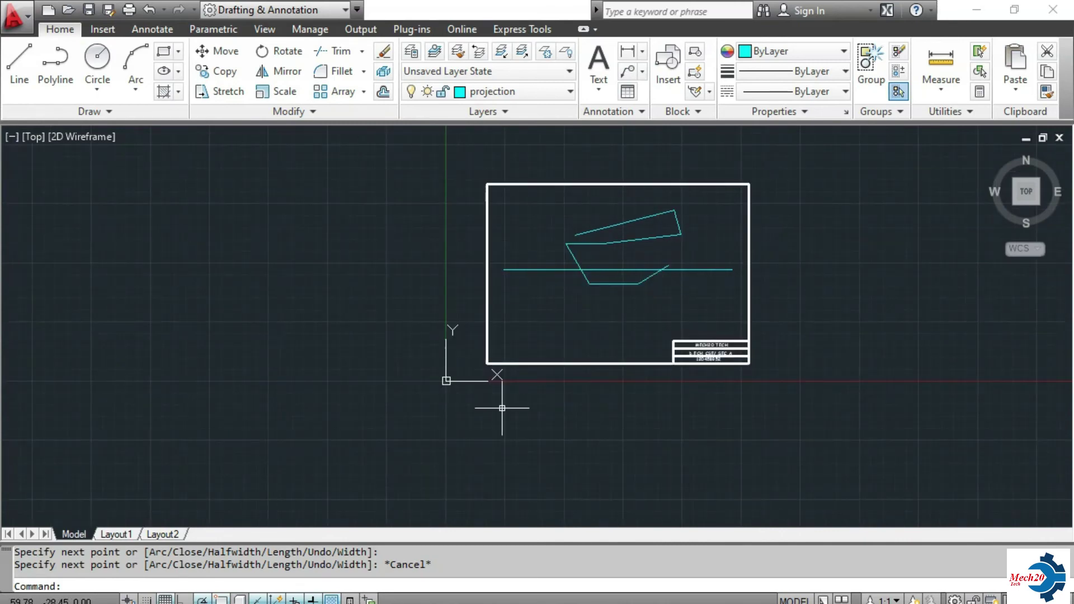
pyautogui.scroll(2, 632, 201)
pyautogui.scroll(2, 668, 191)
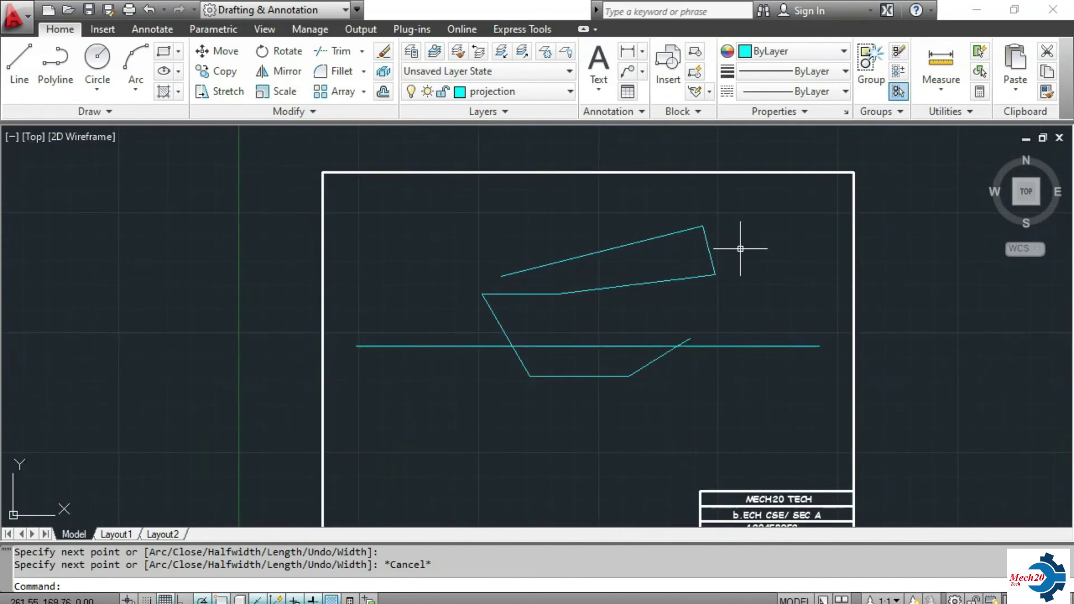
pyautogui.scroll(-2, 740, 248)
pyautogui.moveTo(723, 316)
pyautogui.mouseDown(button='middle')
pyautogui.moveTo(396, 319)
pyautogui.moveTo(569, 348)
pyautogui.mouseUp(button='middle')
pyautogui.scroll(-3, 492, 360)
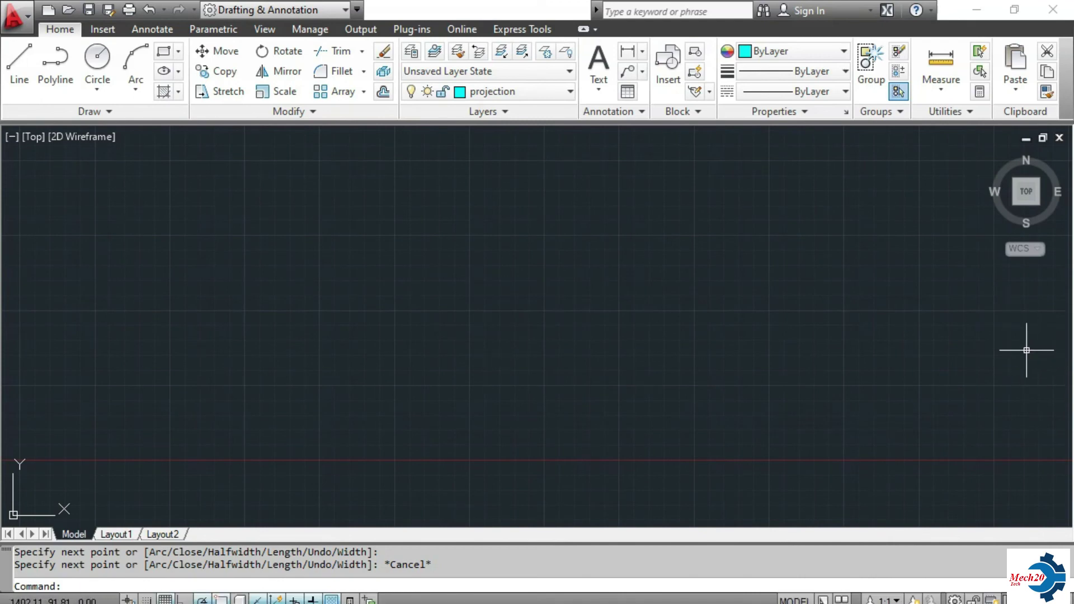
pyautogui.scroll(-2, 795, 383)
pyautogui.press('Escape')
pyautogui.press('Escape')
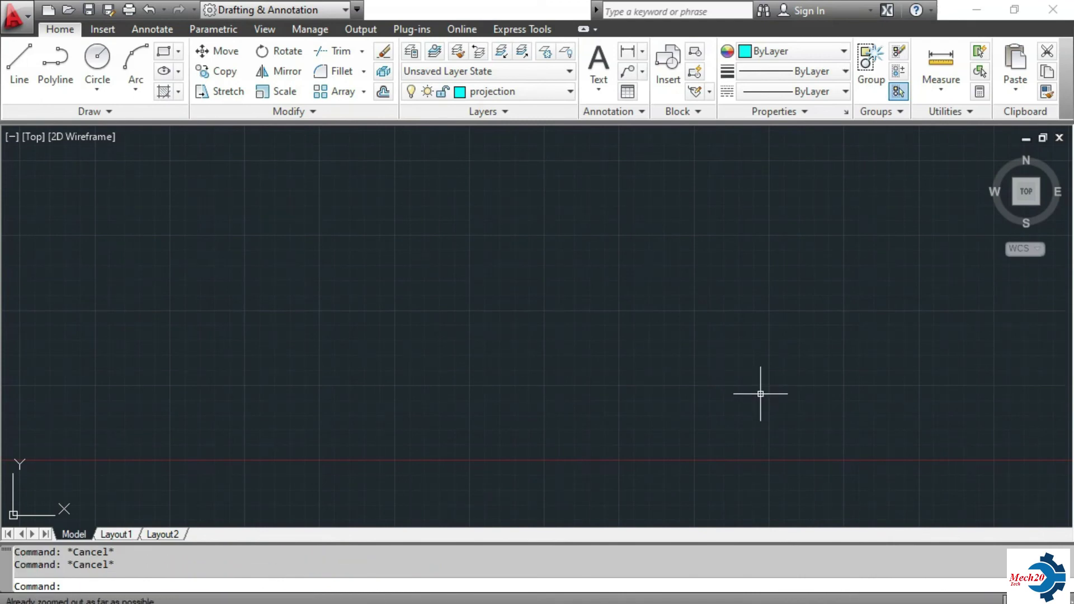
pyautogui.hotkey('ctrl', 'z')
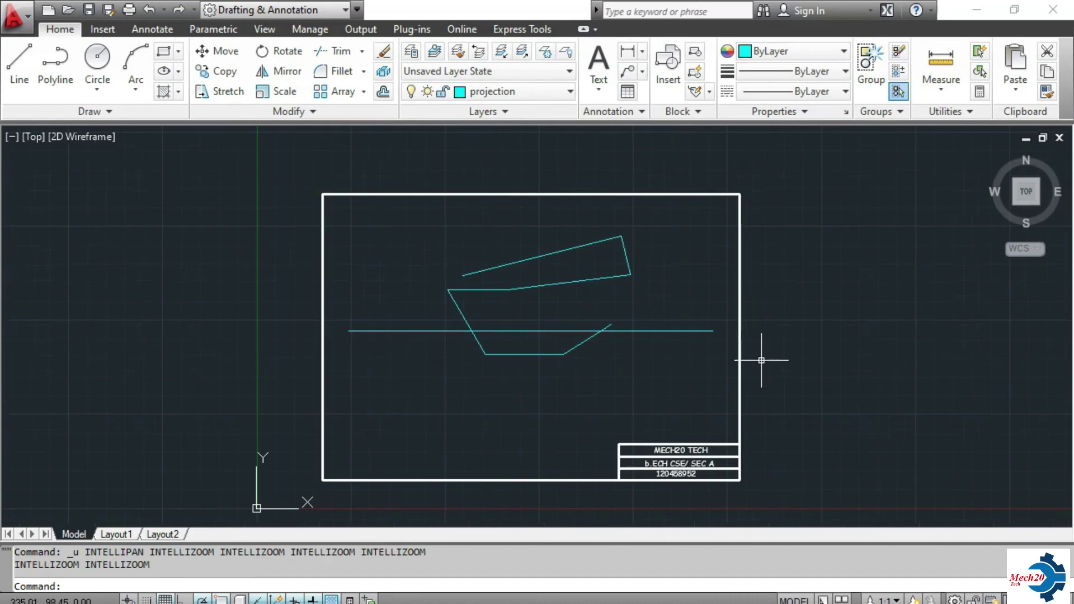
pyautogui.scroll(-2, 830, 331)
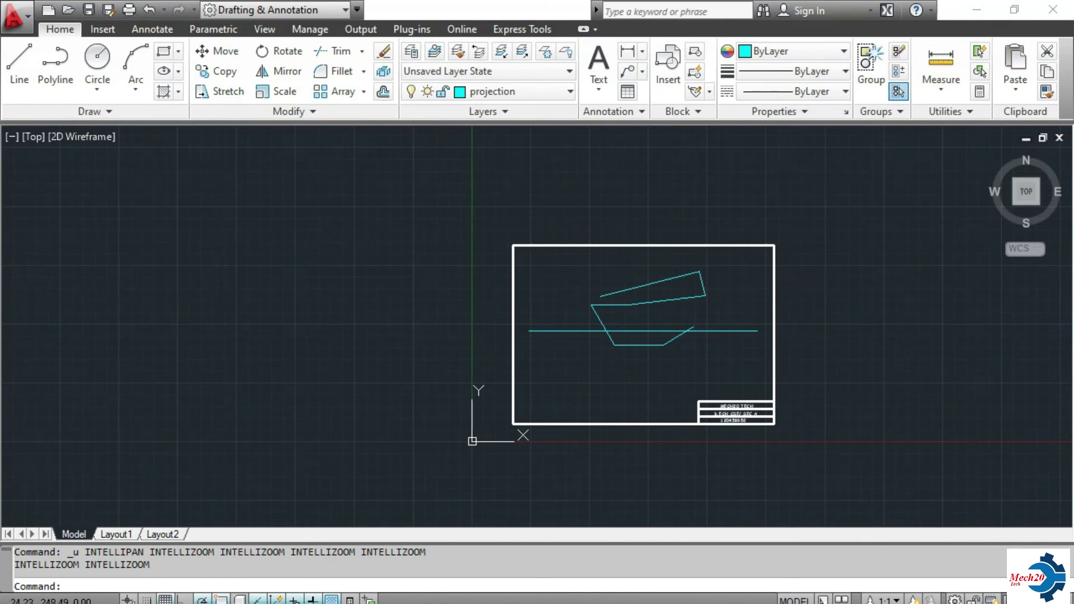
# - Copy the entire border sheet, based at its lower-left corner, to the right of the original
pyautogui.click(492, 211)
pyautogui.click(885, 465)
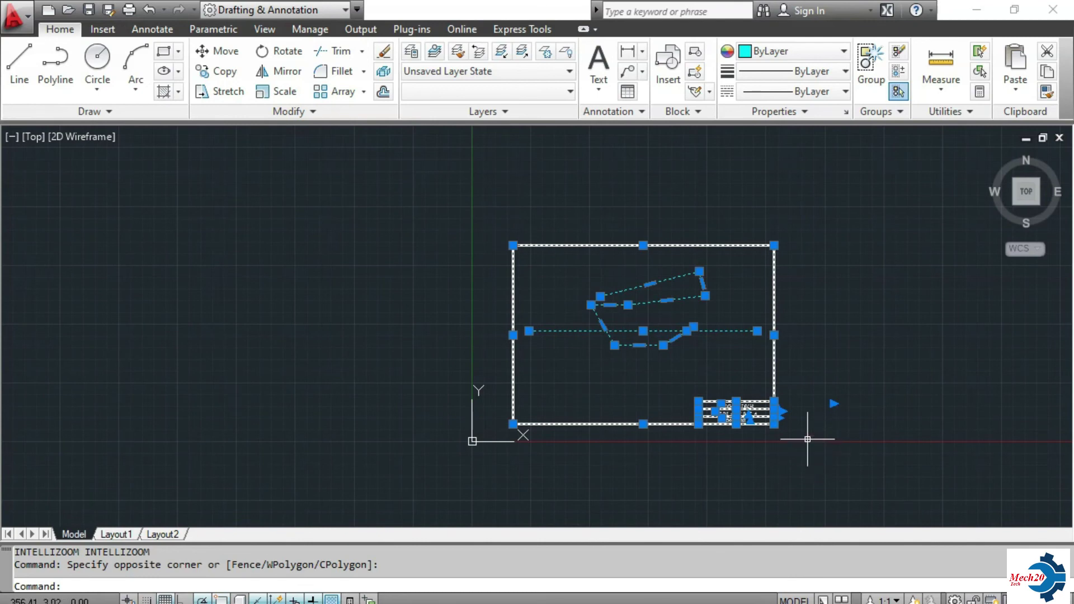
pyautogui.click(220, 72)
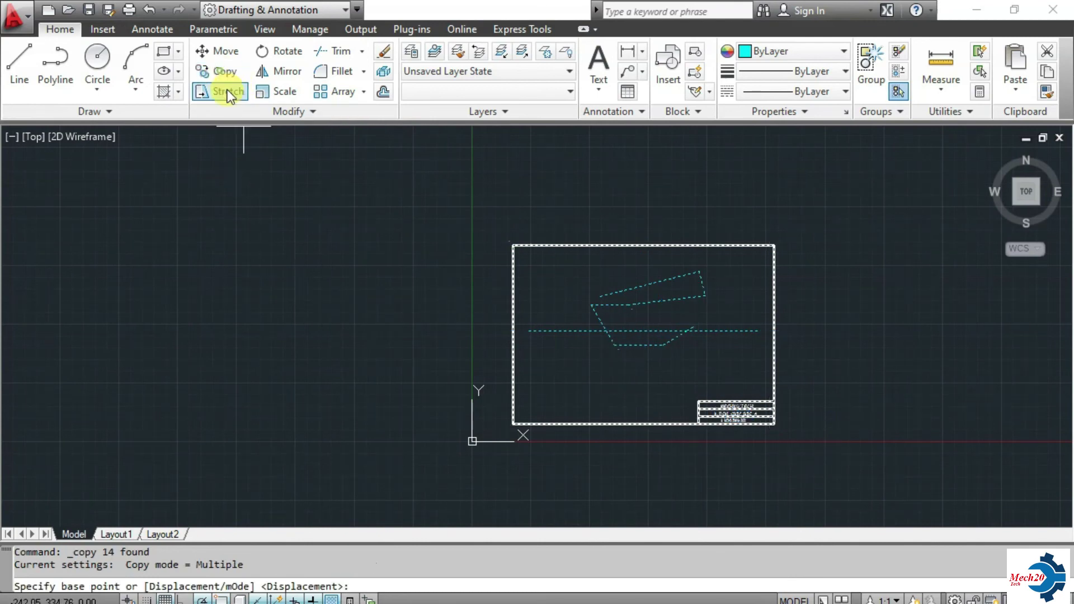
pyautogui.click(513, 426)
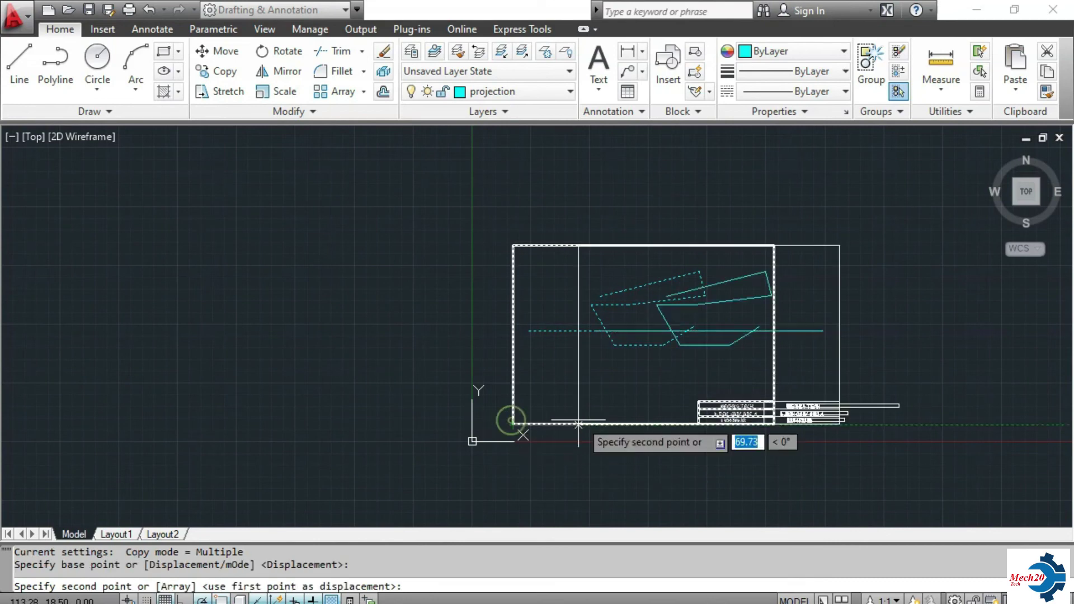
pyautogui.moveTo(823, 392); pyautogui.dragTo(402, 415, button='middle')
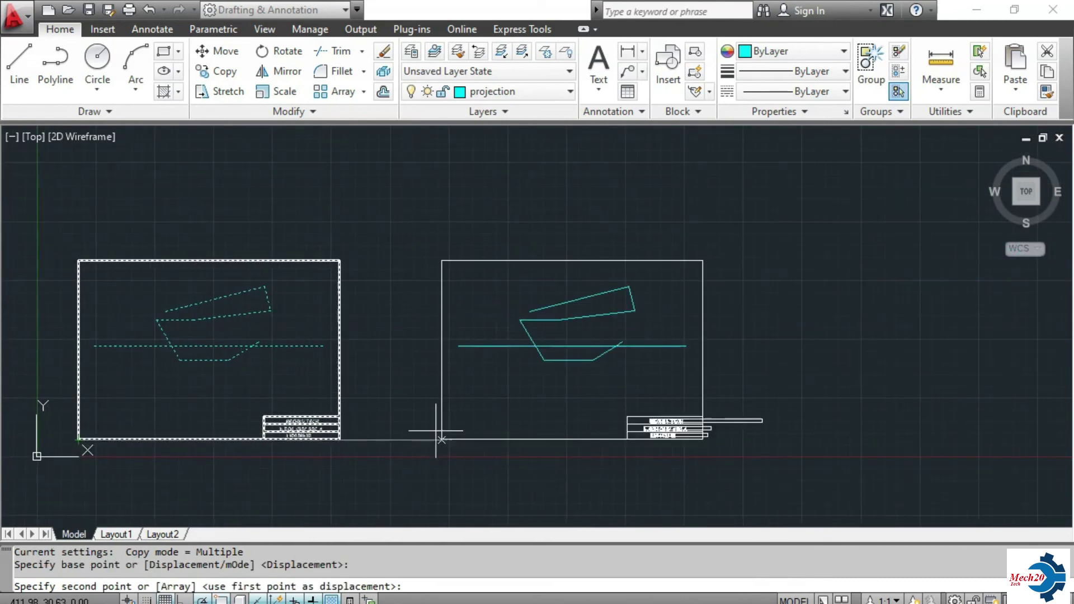
pyautogui.click(403, 440)
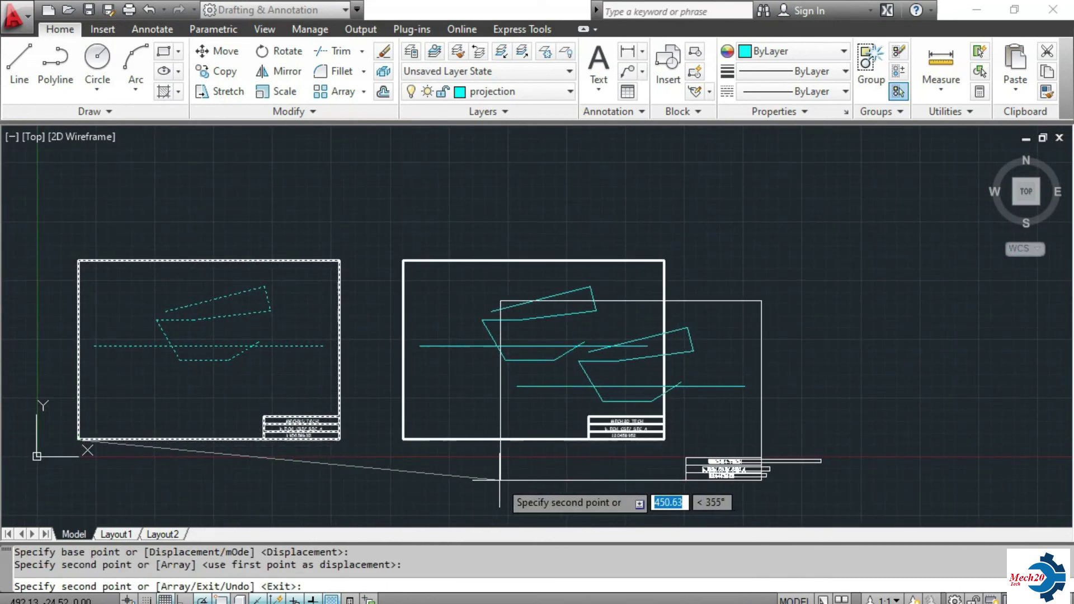
pyautogui.press('Escape')
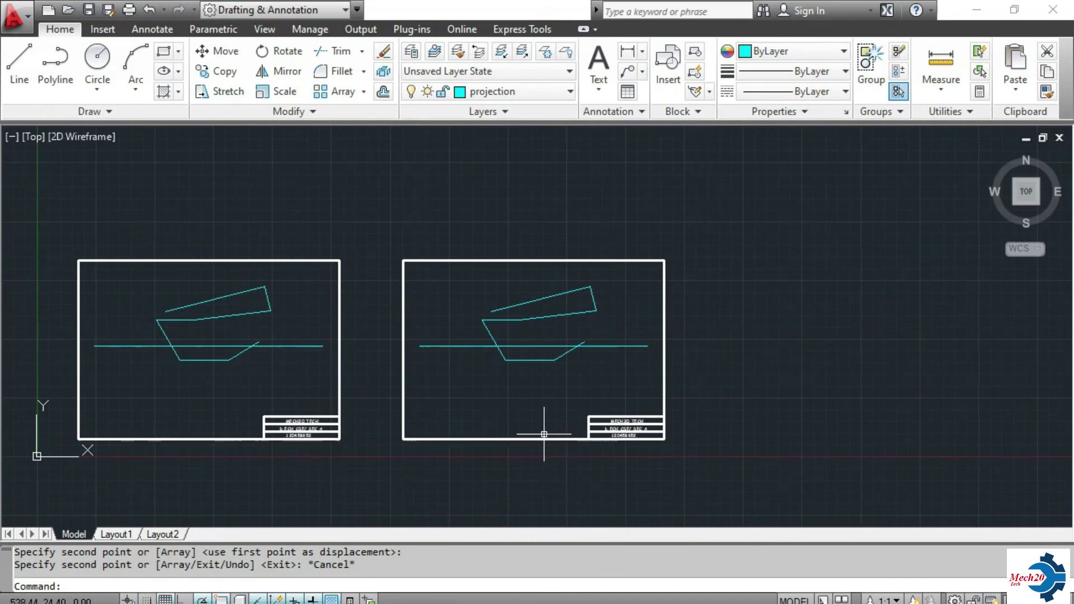
pyautogui.click(451, 273)
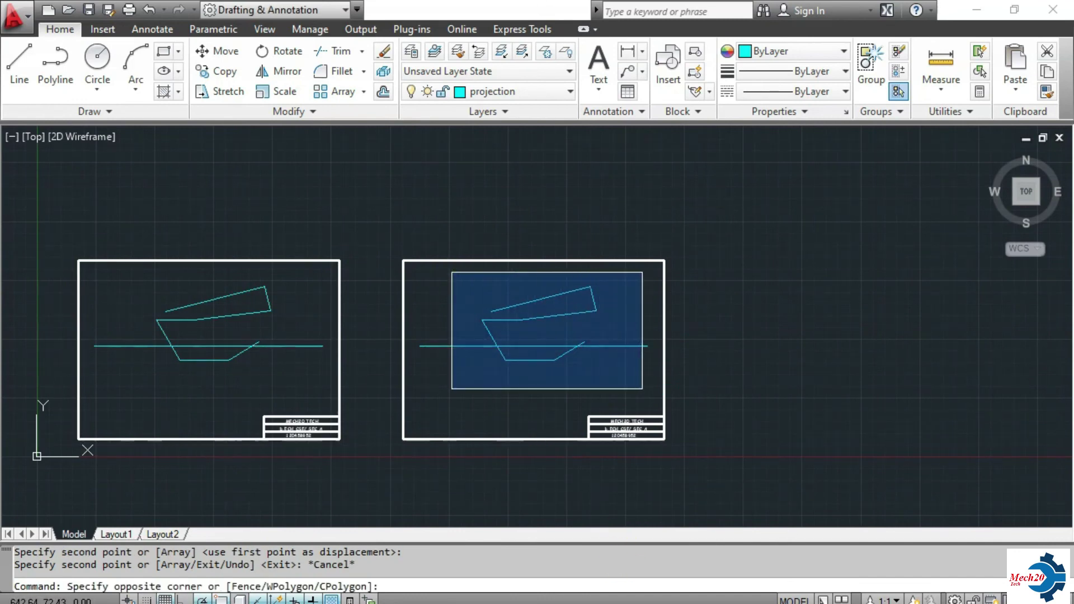
# - Delete the cyan polygon and the horizontal cyan line from the copied sheet
pyautogui.click(644, 391)
pyautogui.press('Delete')
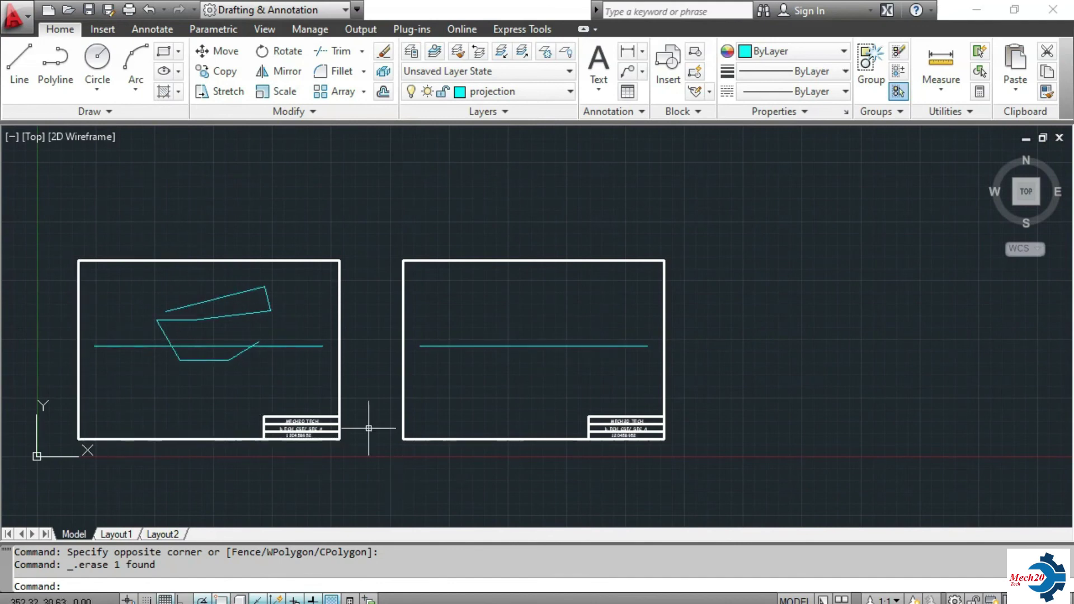
pyautogui.click(521, 348)
pyautogui.click(519, 344)
pyautogui.press('Delete')
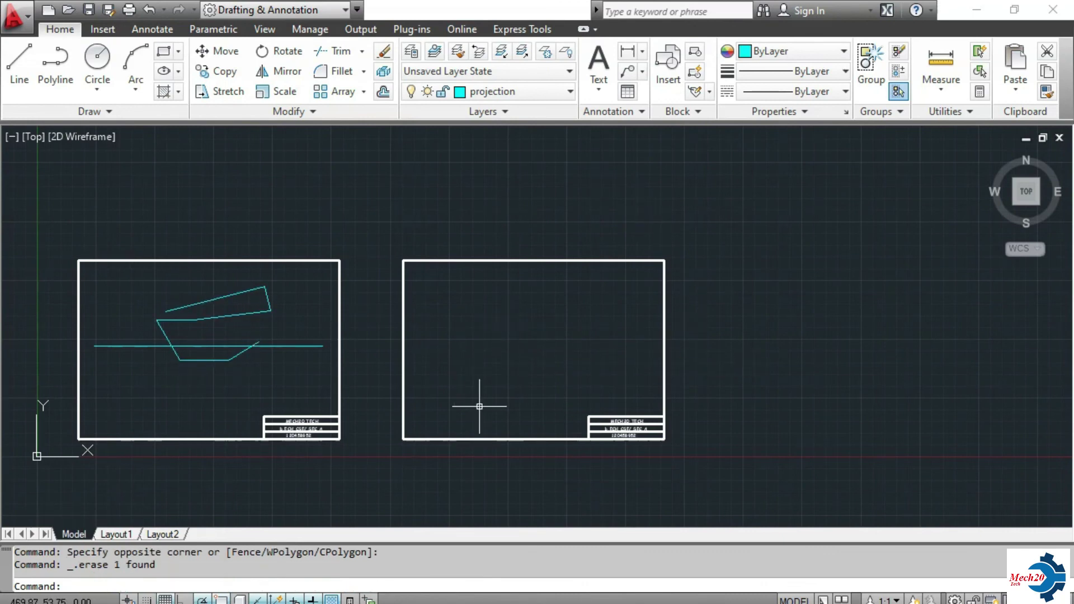
pyautogui.click(367, 220)
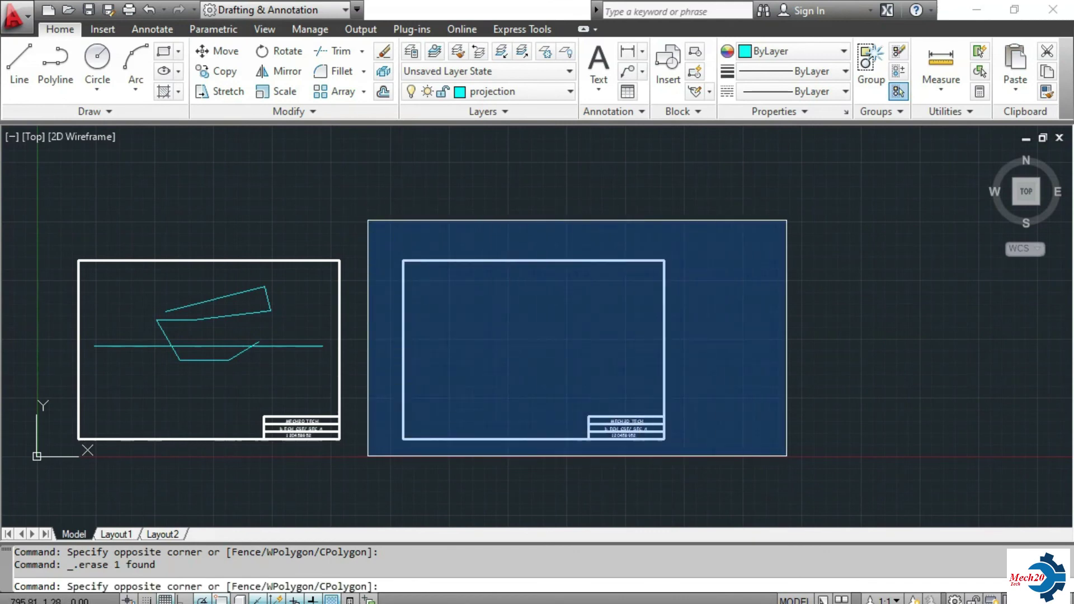
# - Copy the blank sheet three times: two in a row to the right, one above the rightmost
pyautogui.click(787, 456)
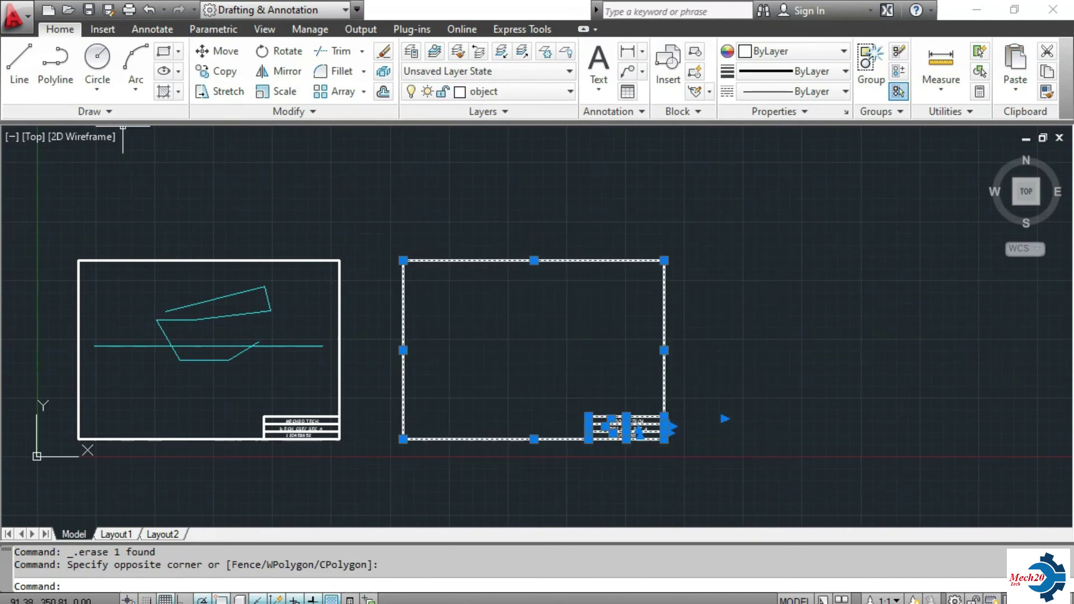
pyautogui.click(227, 72)
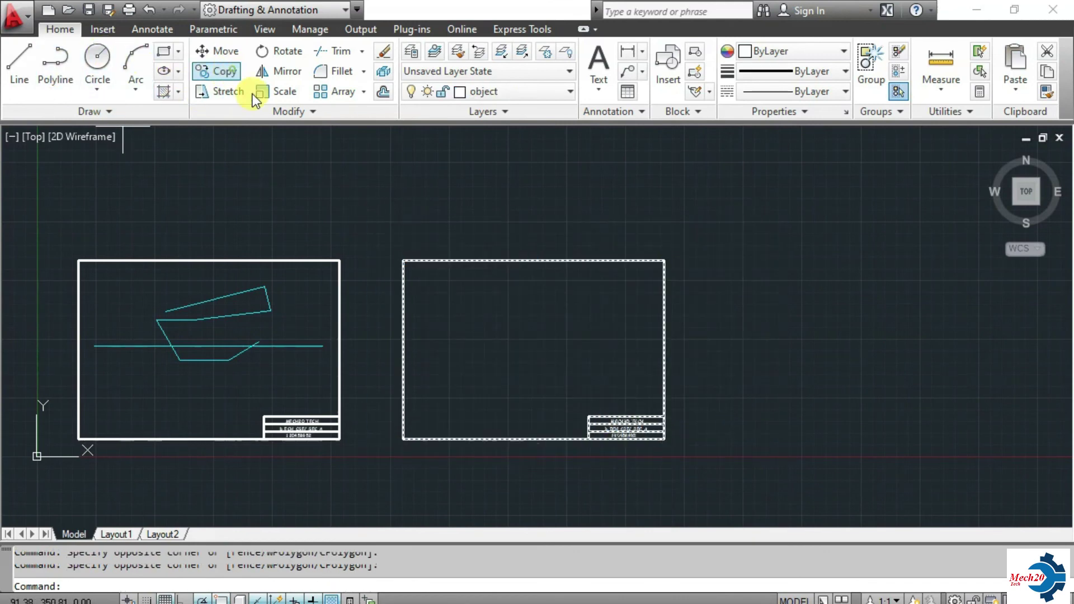
pyautogui.click(403, 440)
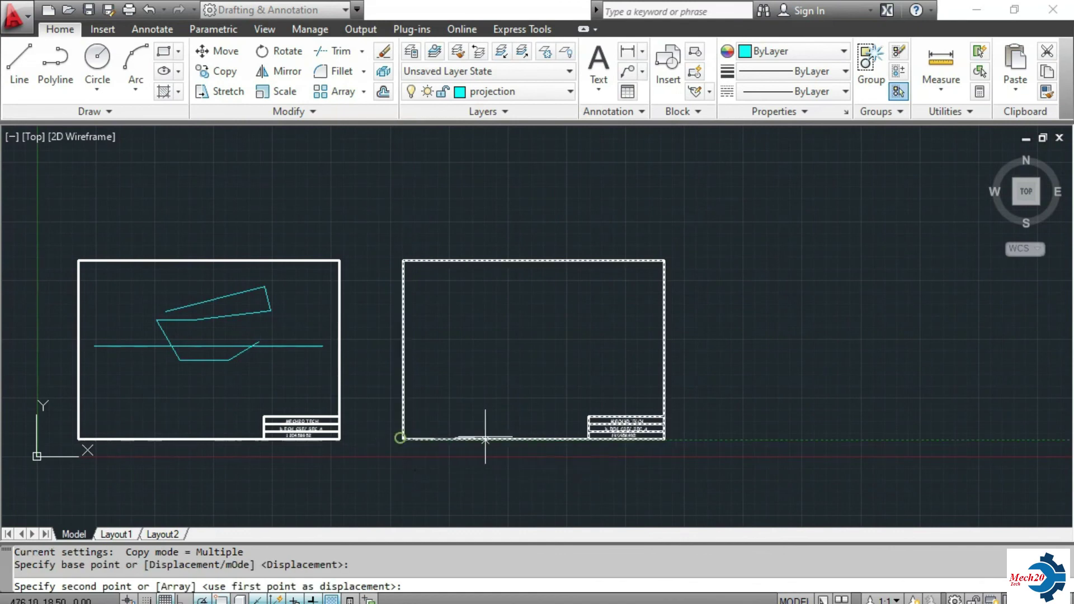
pyautogui.click(727, 440)
pyautogui.moveTo(816, 442); pyautogui.dragTo(570, 463, button='middle')
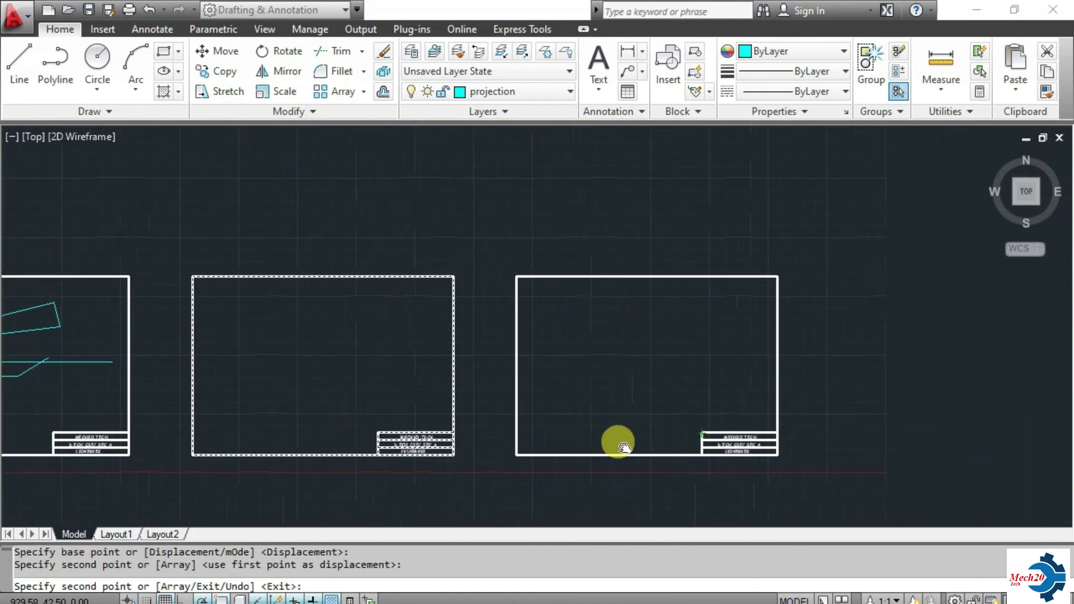
pyautogui.click(714, 460)
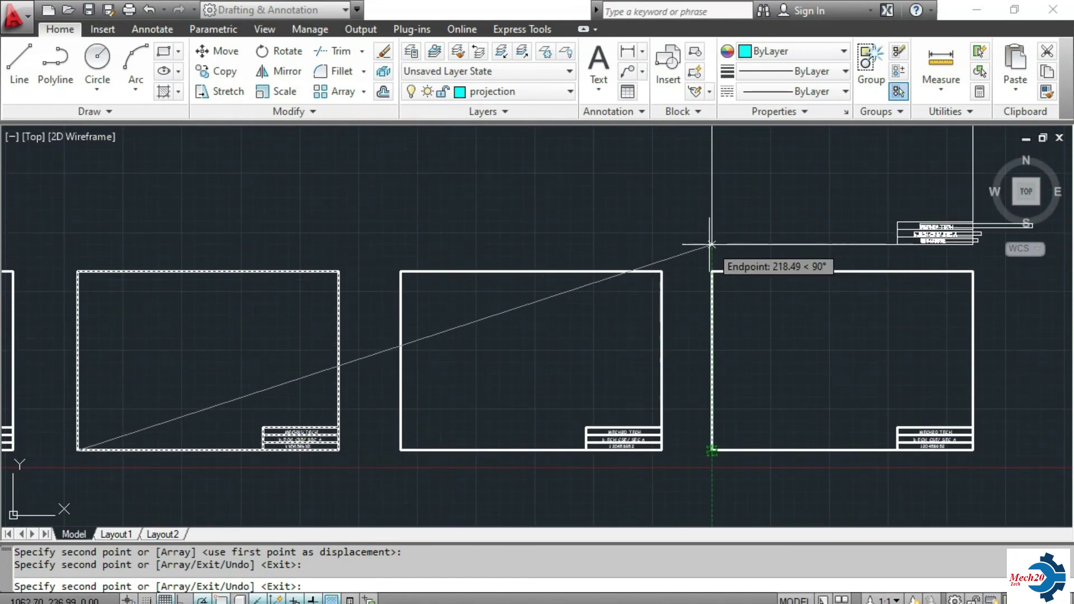
pyautogui.click(711, 245)
pyautogui.press('Escape')
# - Undo the group of three blank sheet copies
pyautogui.scroll(-1, 571, 283)
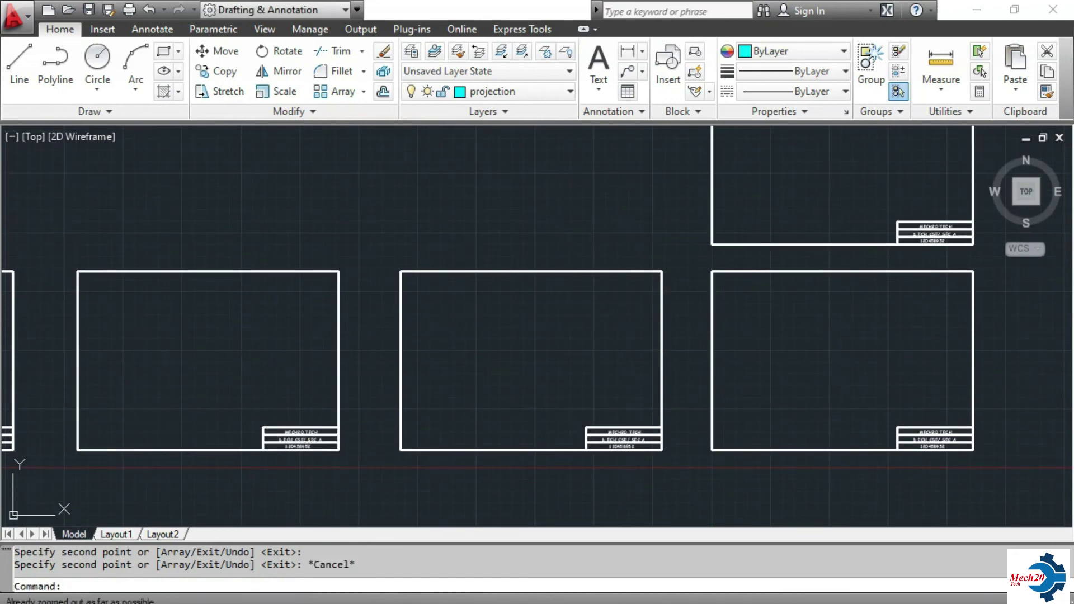
pyautogui.scroll(3, 599, 302)
pyautogui.scroll(-2, 643, 294)
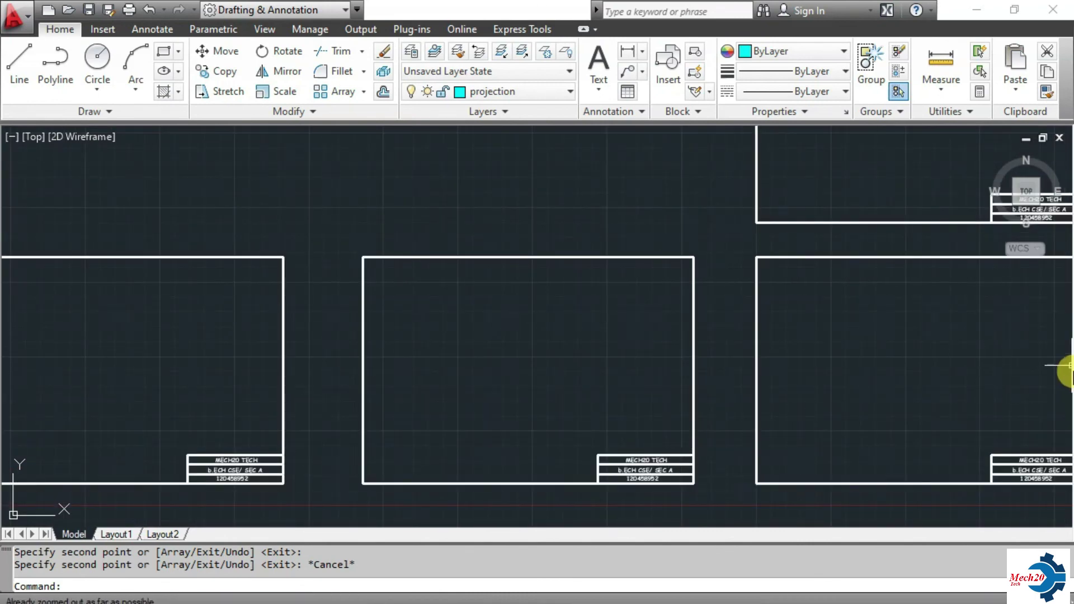
pyautogui.hotkey('ctrl', 'z')
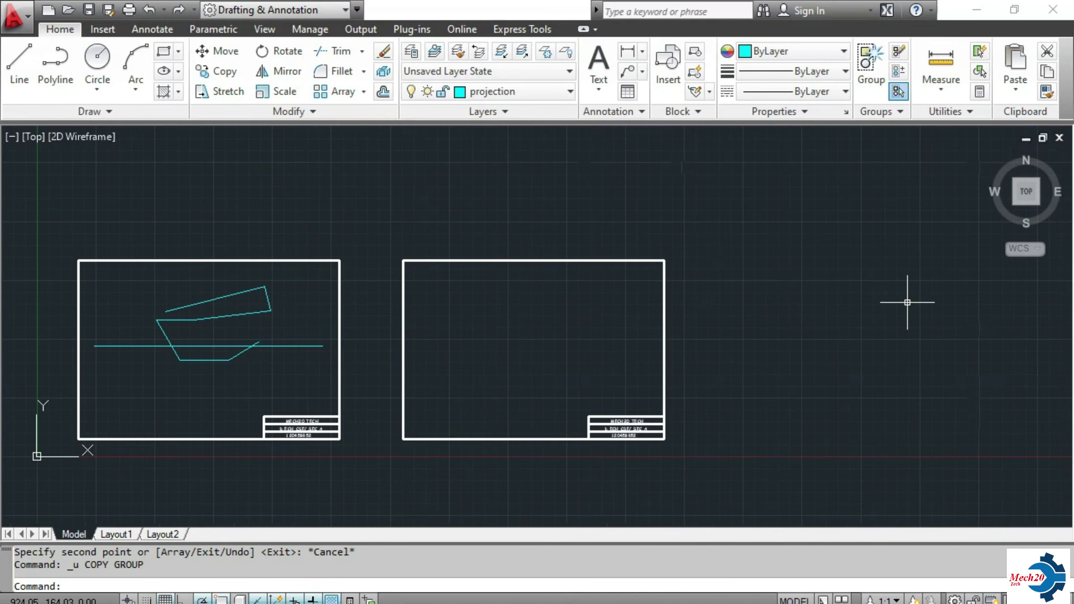
pyautogui.hotkey('ctrl', 'y')
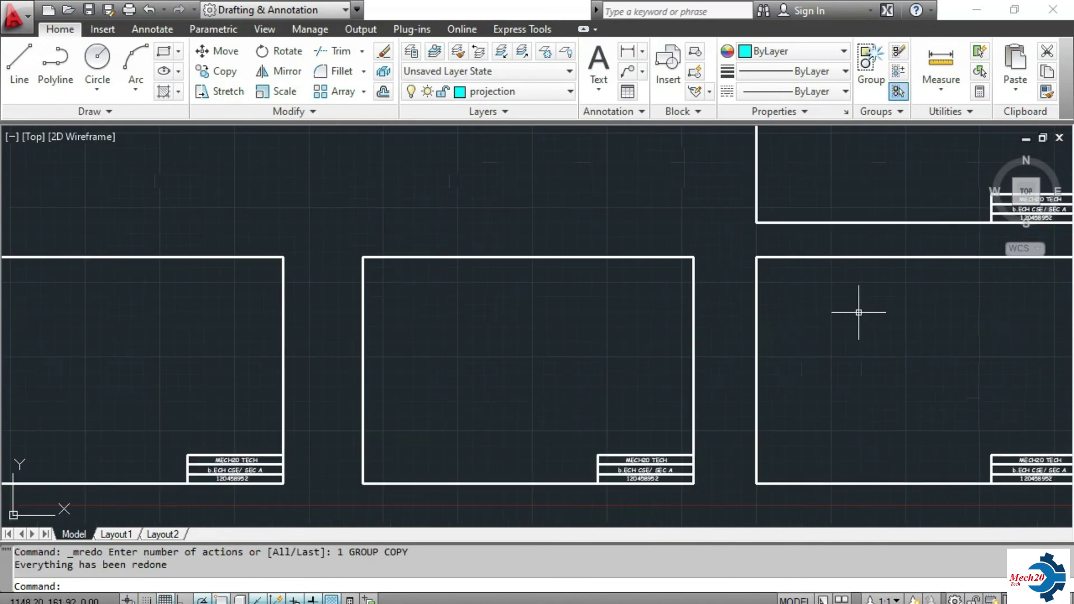